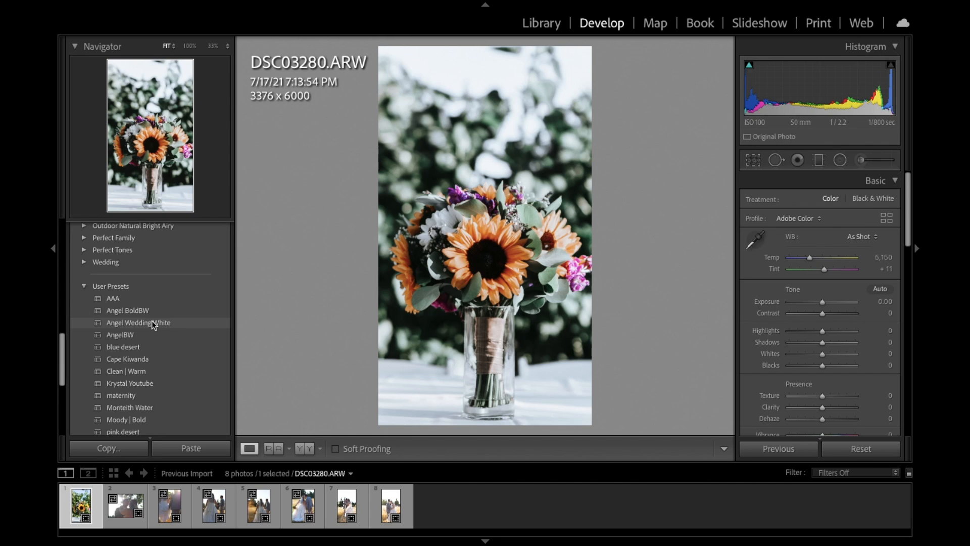
Browse the user presets for the bouquet photo and apply the Warm Field preset.
left_click(139, 335)
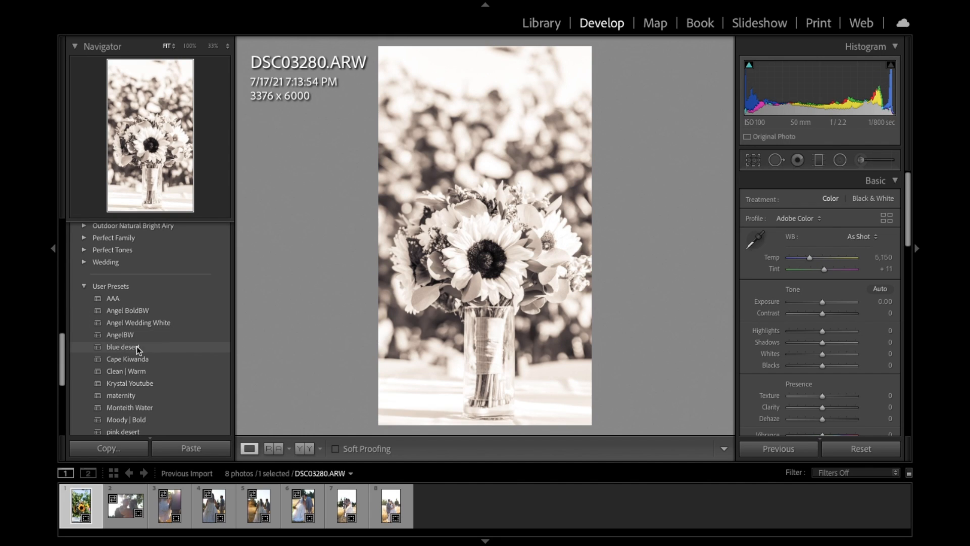
left_click(136, 346)
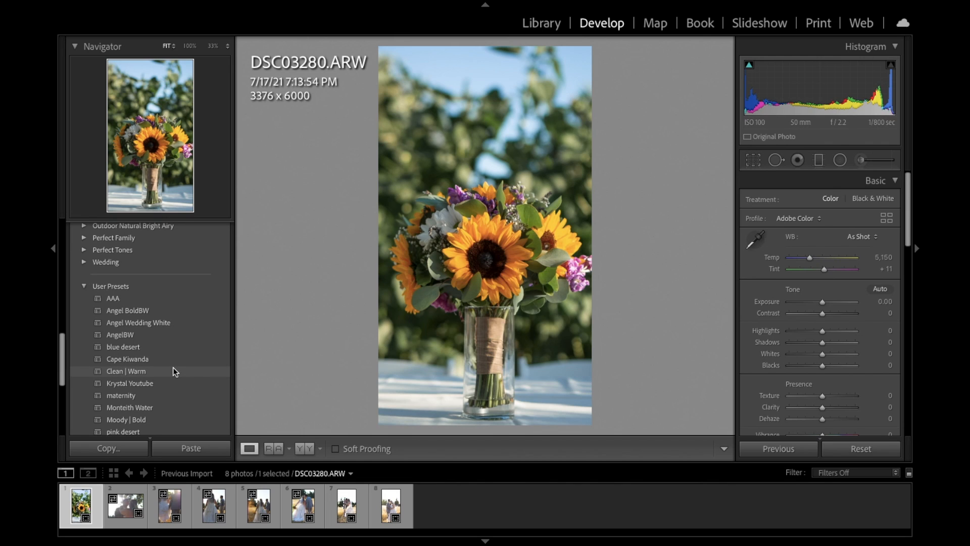
scroll(172, 371, "down", 3)
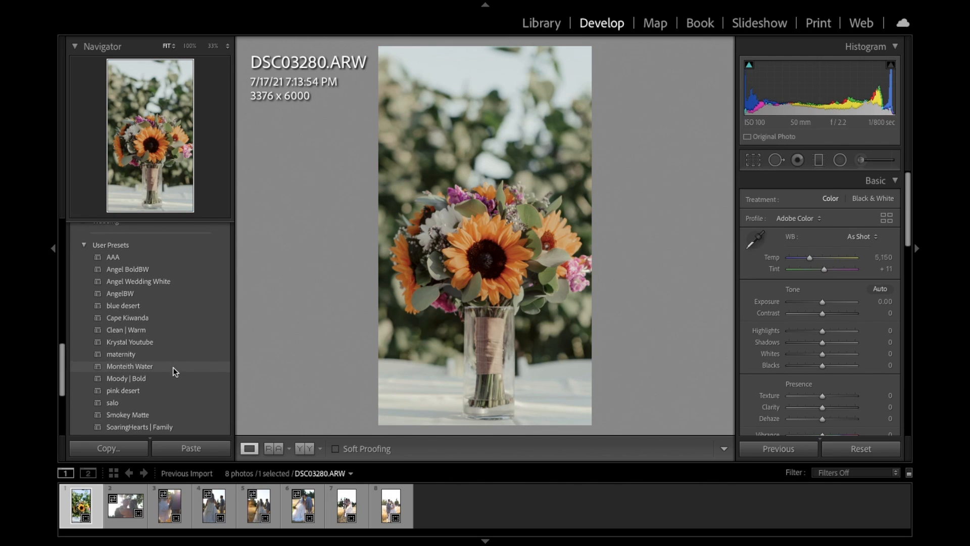
scroll(173, 372, "down", 8)
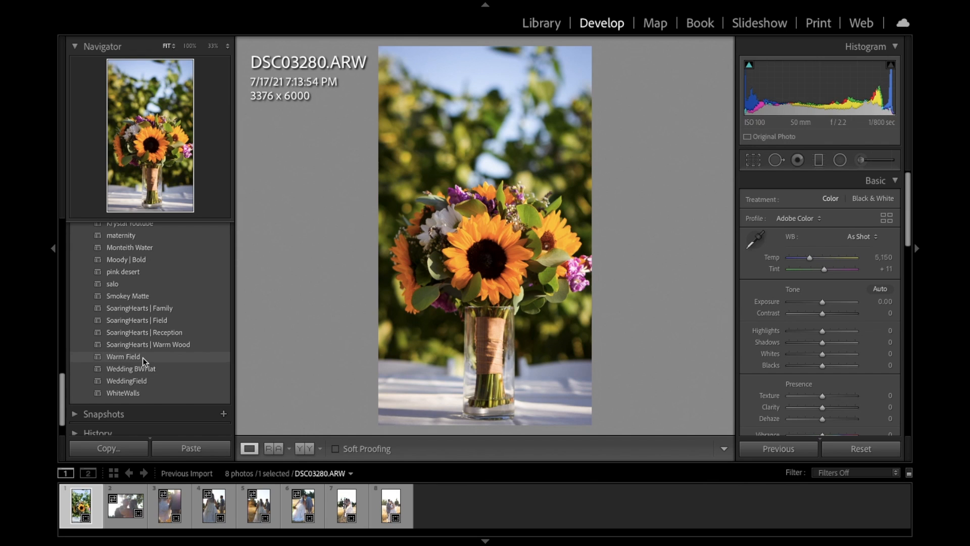
left_click(142, 357)
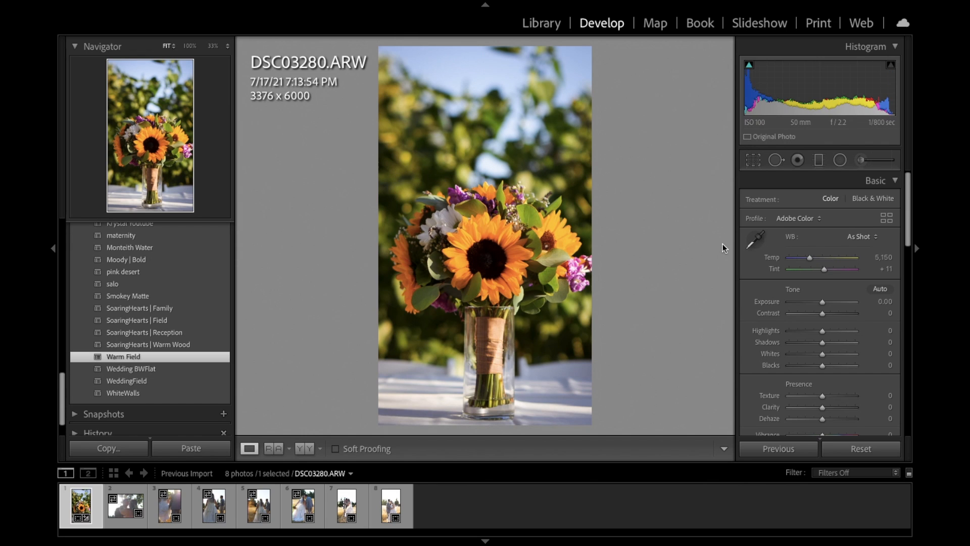
Crop the bouquet photo at the Original aspect ratio, tightening the frame to about 3695 x 5542 pixels.
left_click(752, 161)
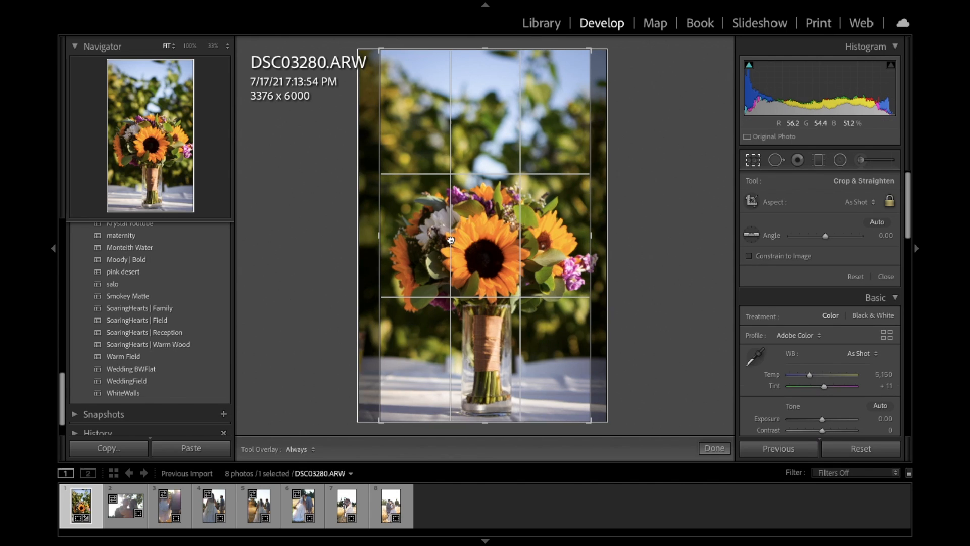
left_click(861, 201)
left_click(853, 217)
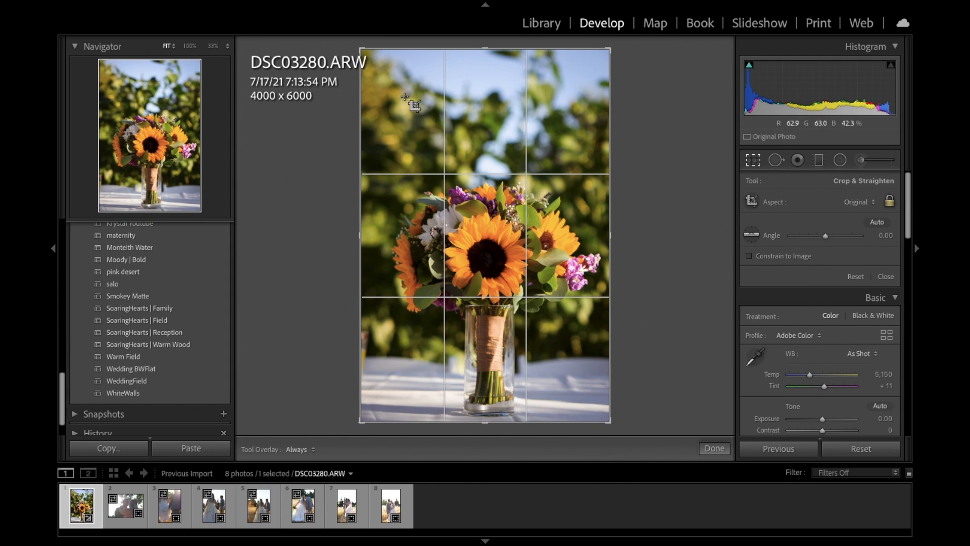
left_click_drag(359, 50, 369, 50)
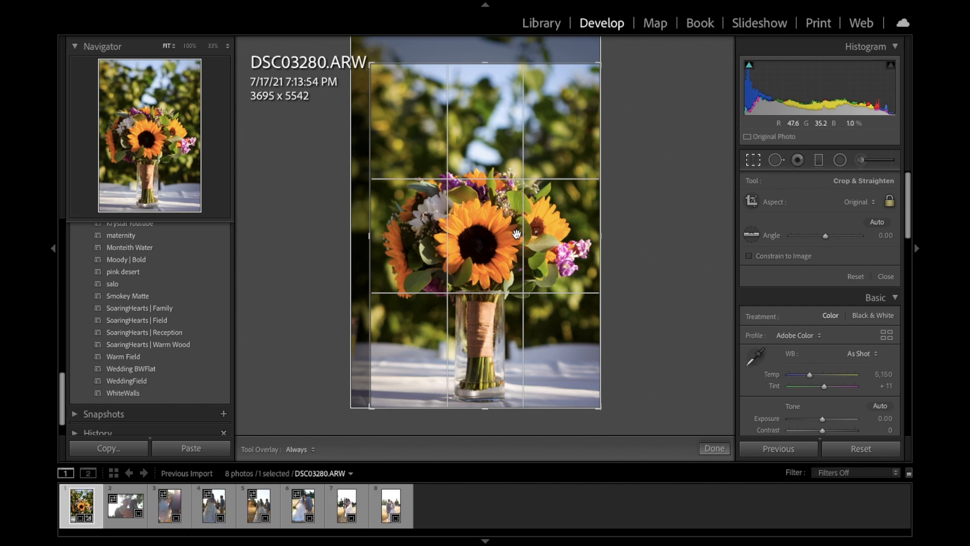
key("Return")
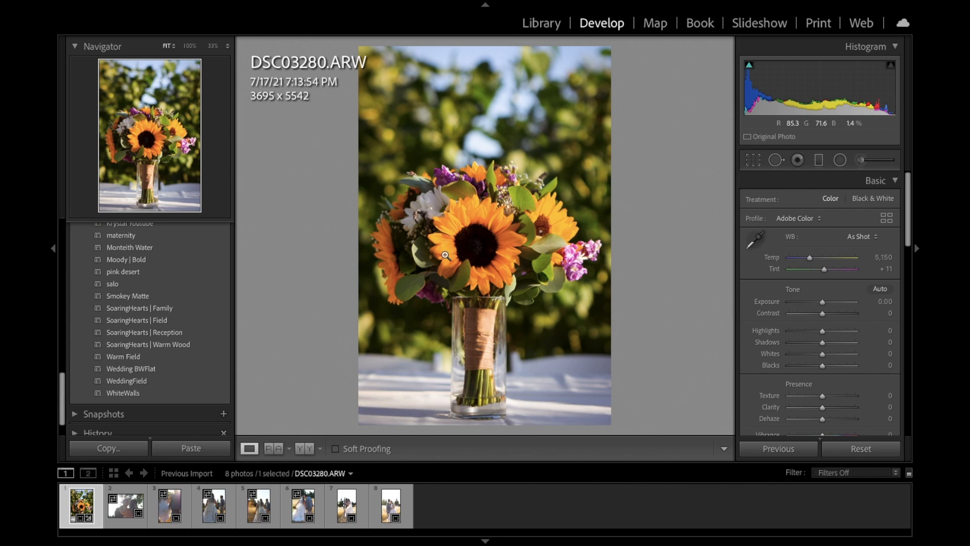
Set the overall Saturation to -20 and compare the edited photo with its before view.
scroll(814, 313, "down", 3)
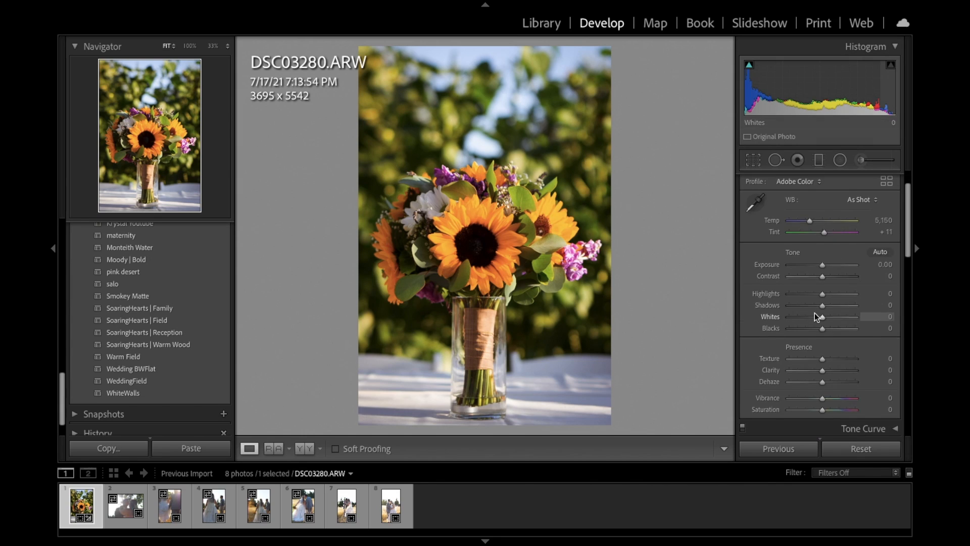
scroll(815, 316, "down", 5)
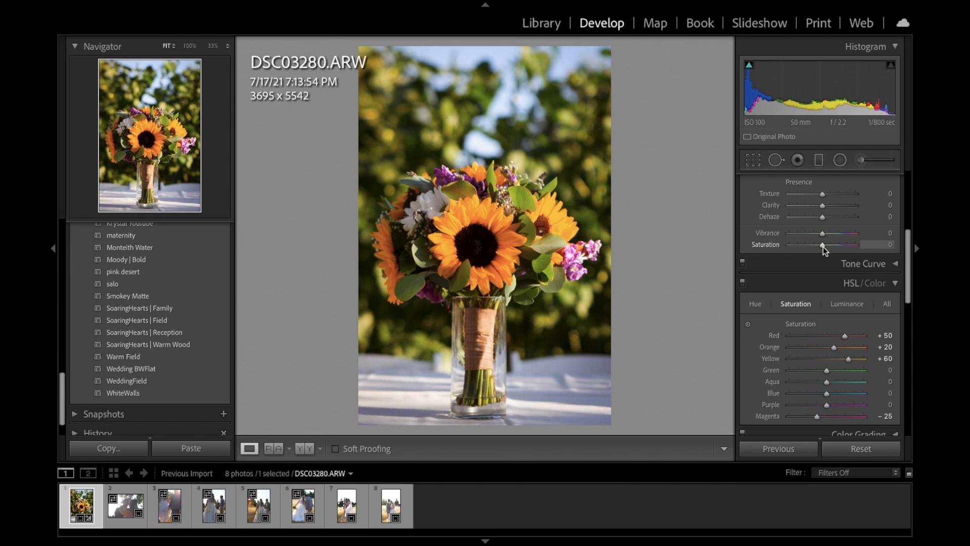
key("Down")
key("Down")
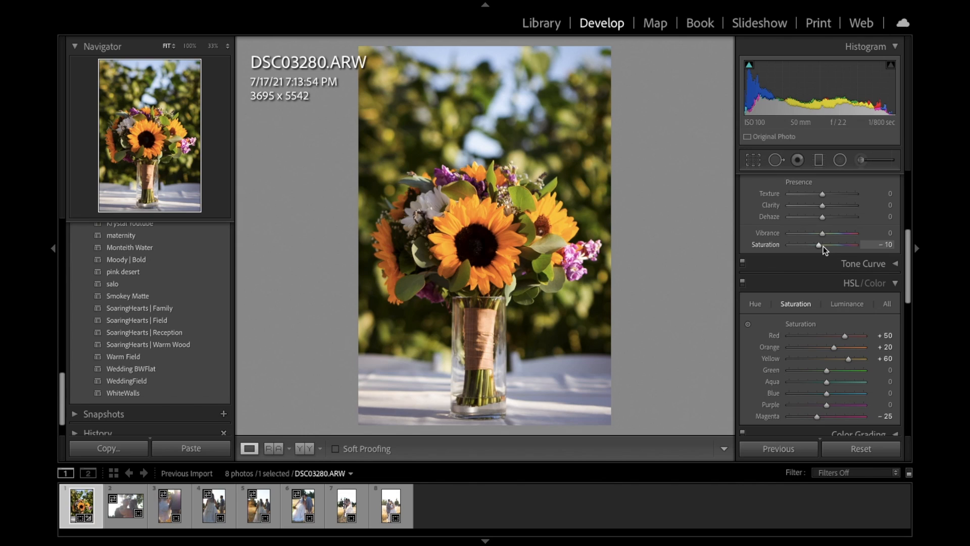
key("Down")
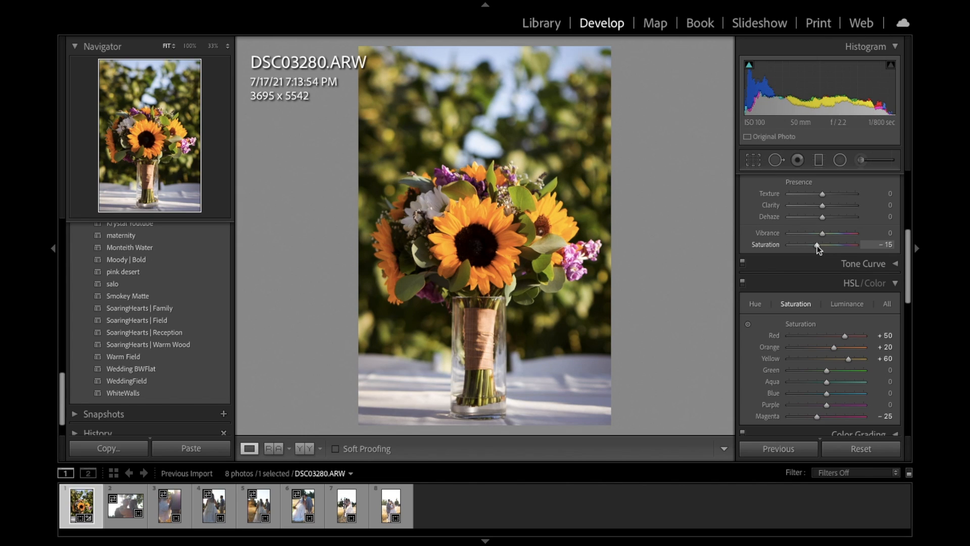
key("Down")
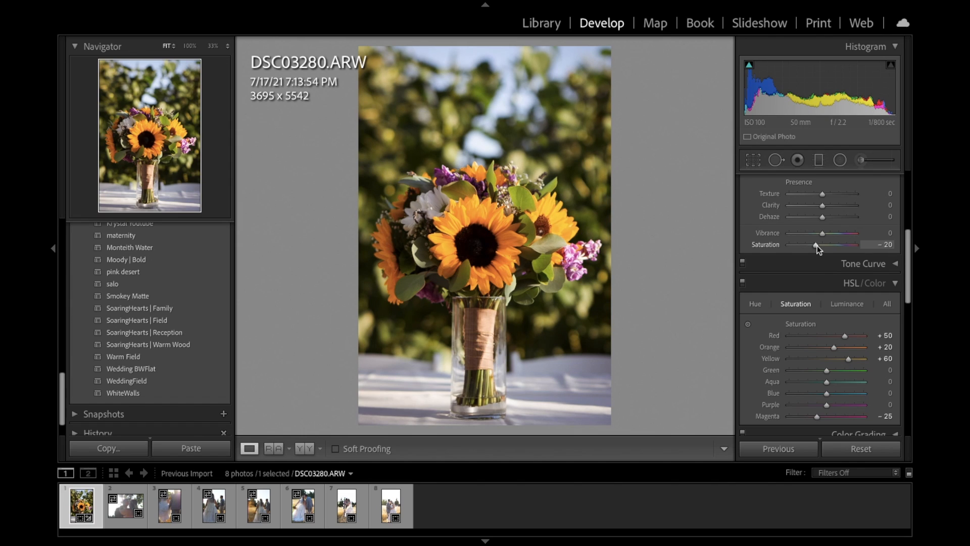
key("backslash")
key("backslash")
key("backslash")
key("backslash")
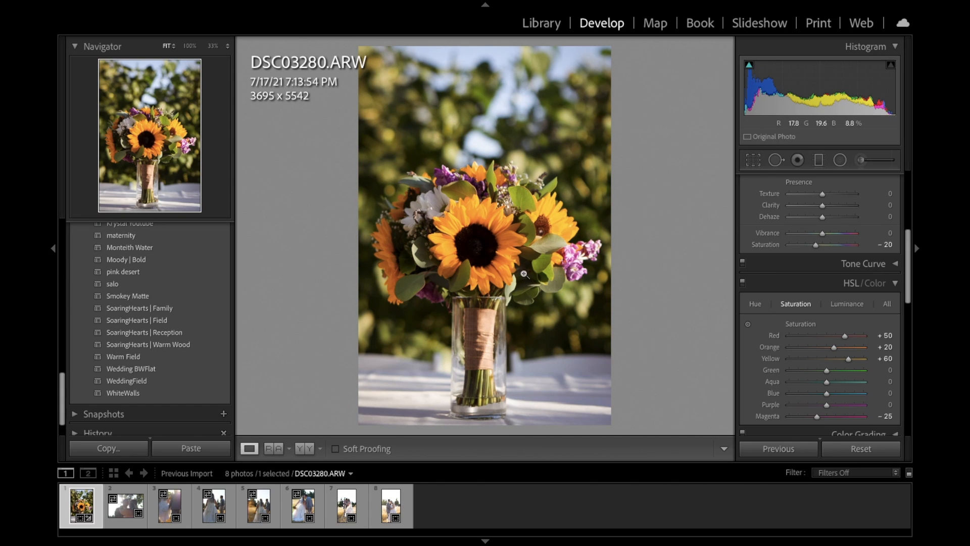
key("backslash")
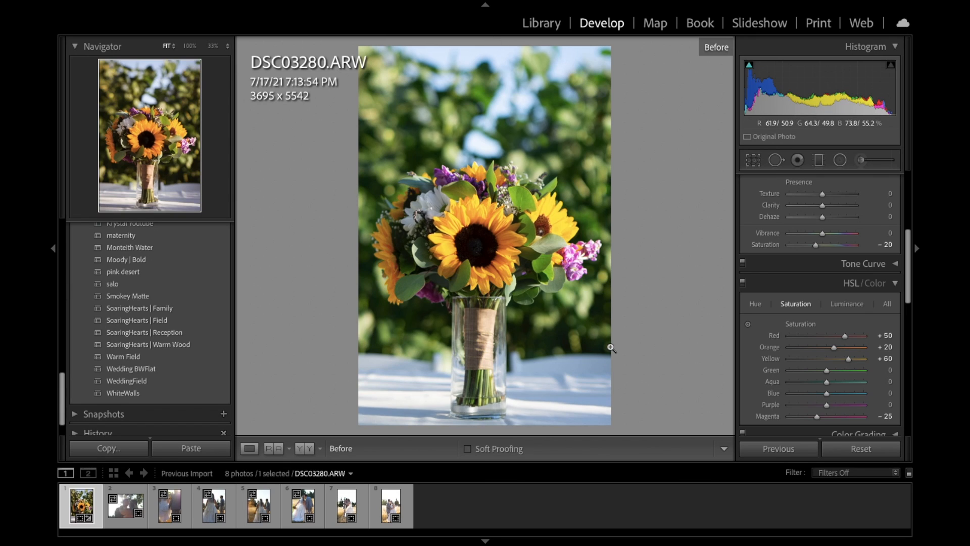
key("backslash")
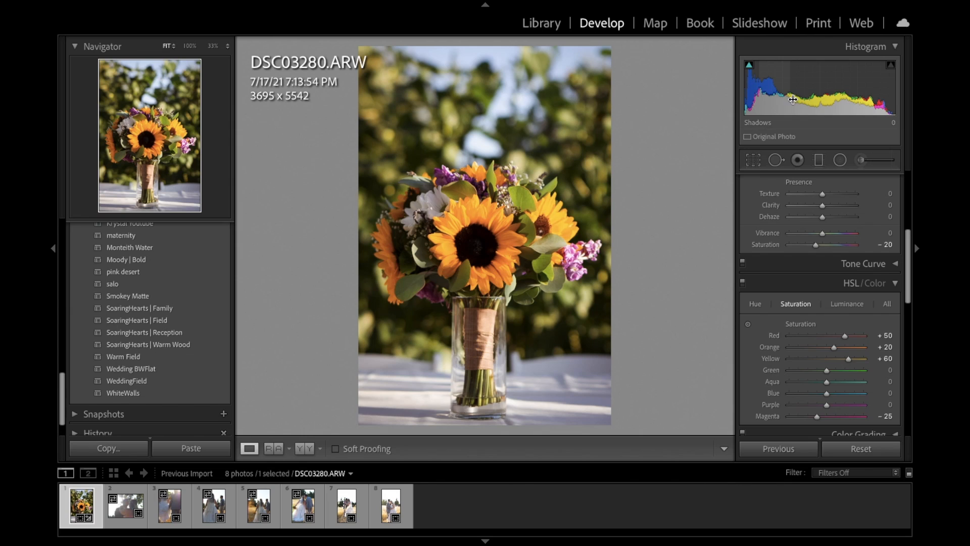
Raise the Exposure to +0.70 and compare the brightened photo with its before view.
scroll(771, 240, "up", 5)
scroll(771, 240, "down", 1)
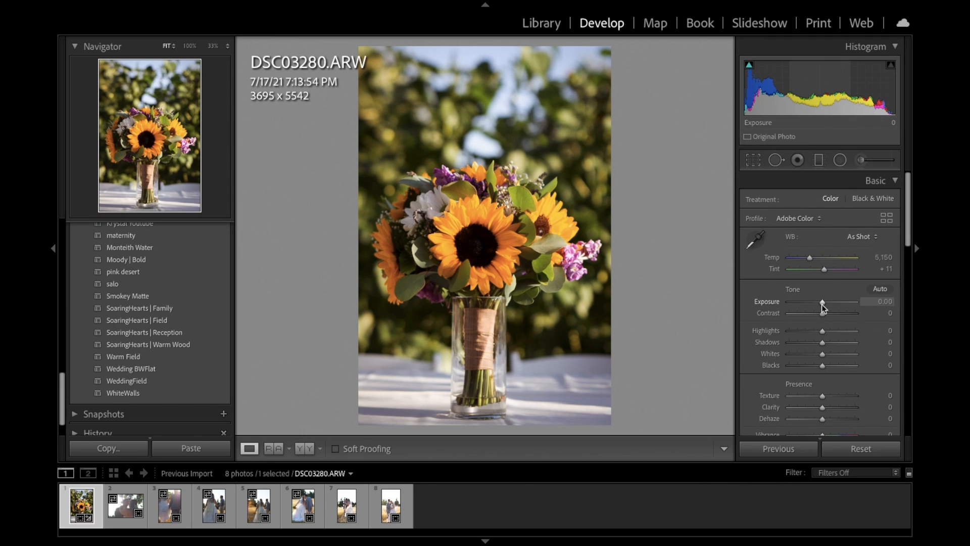
scroll(821, 304, "up", 1)
scroll(821, 304, "up", 1)
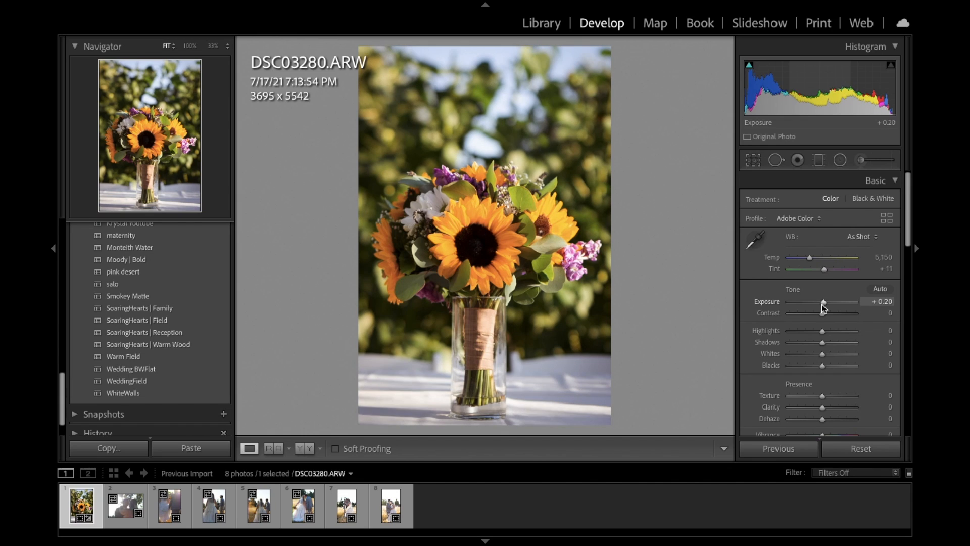
scroll(821, 304, "up", 2)
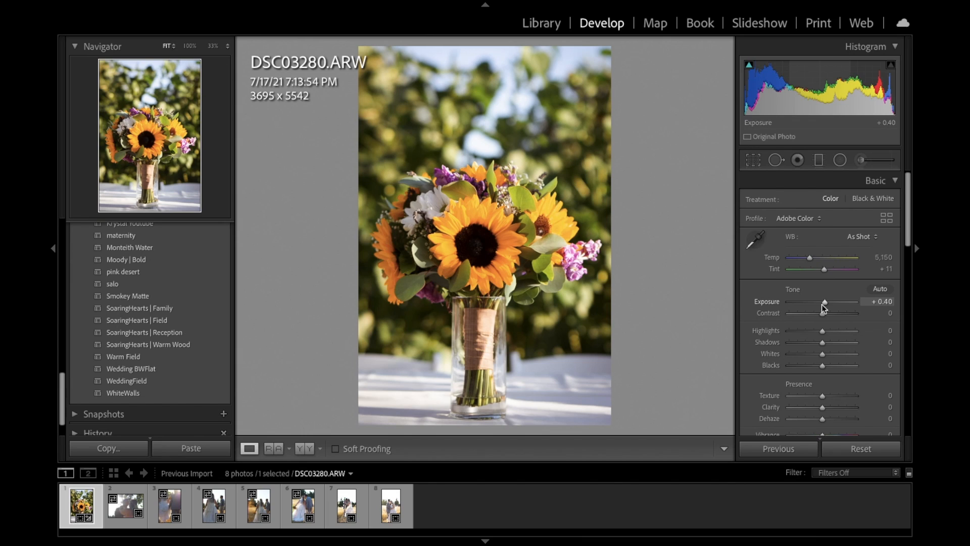
scroll(821, 304, "up", 1)
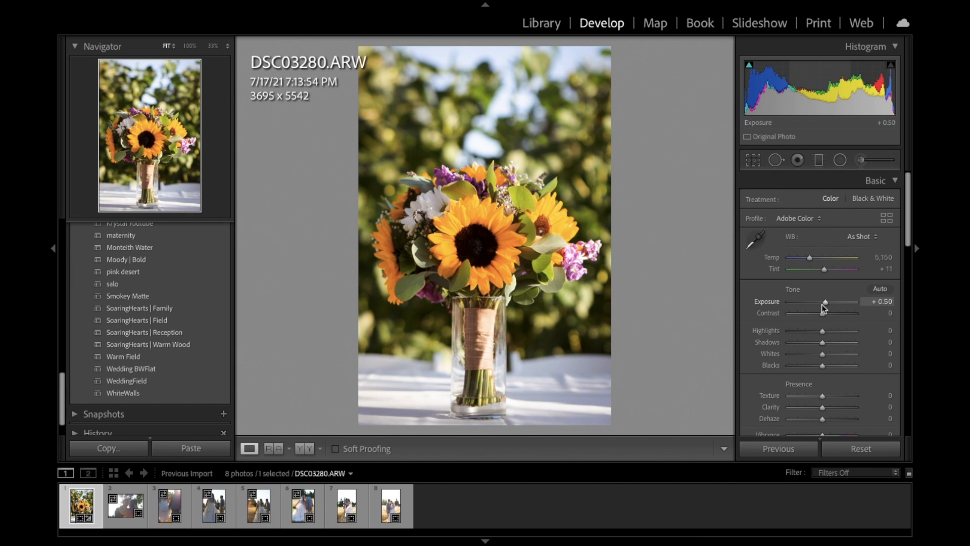
scroll(821, 304, "up", 1)
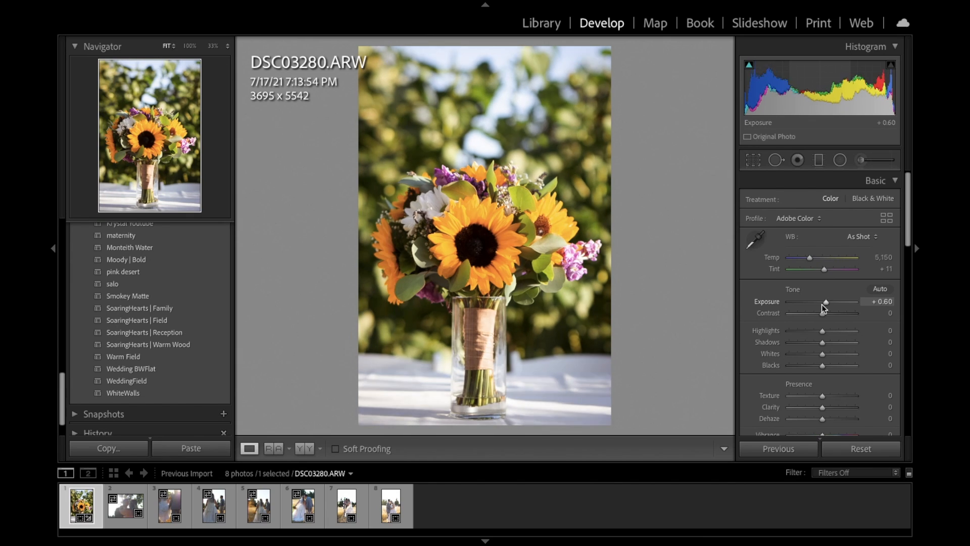
scroll(822, 304, "up", 1)
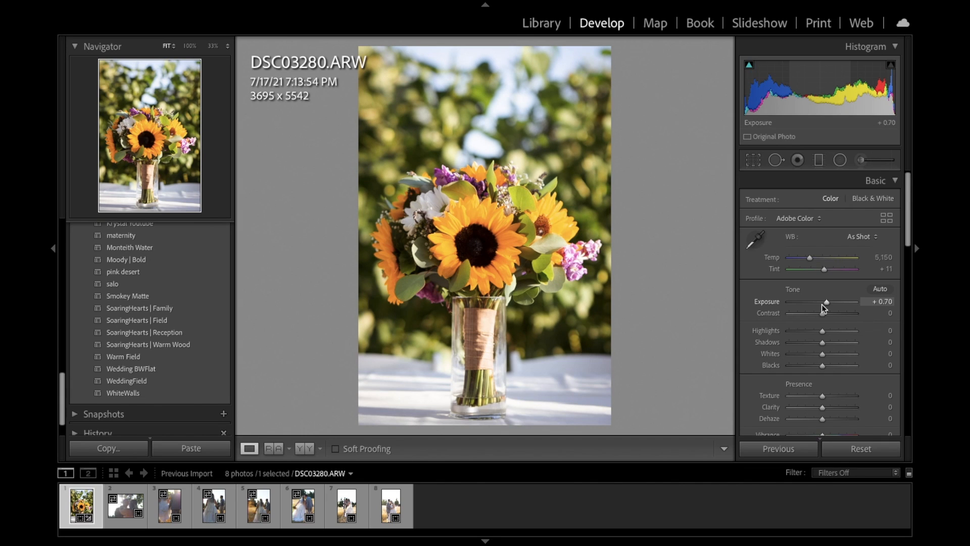
key("backslash")
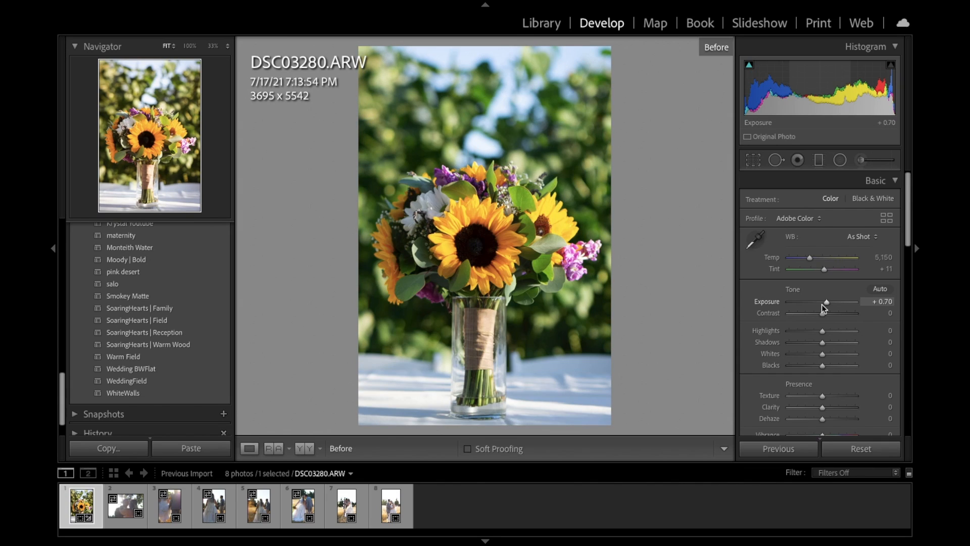
key("backslash")
key("backslash")
key("backslash")
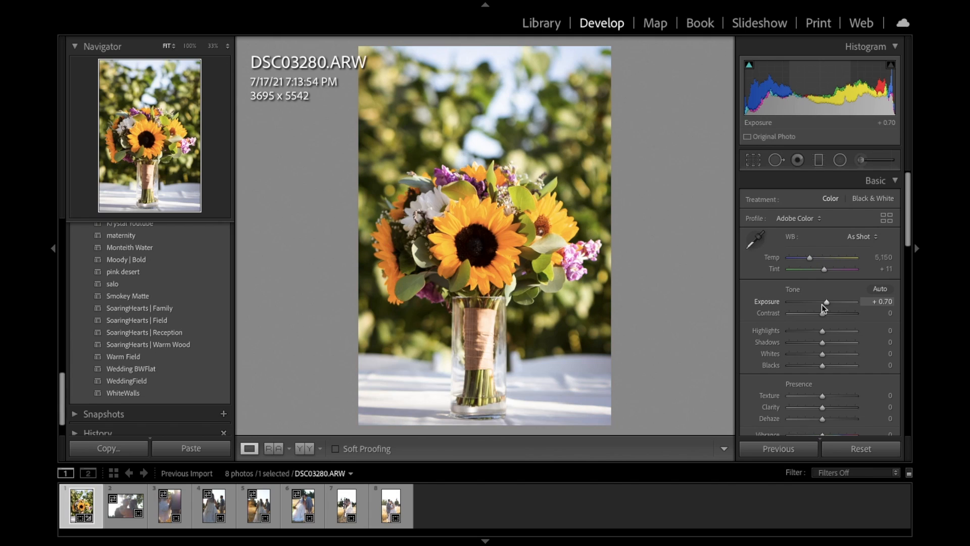
key("backslash")
key("backslash")
Set the Texture to +15 and inspect the sunflower's detail up close.
scroll(815, 331, "down", 2)
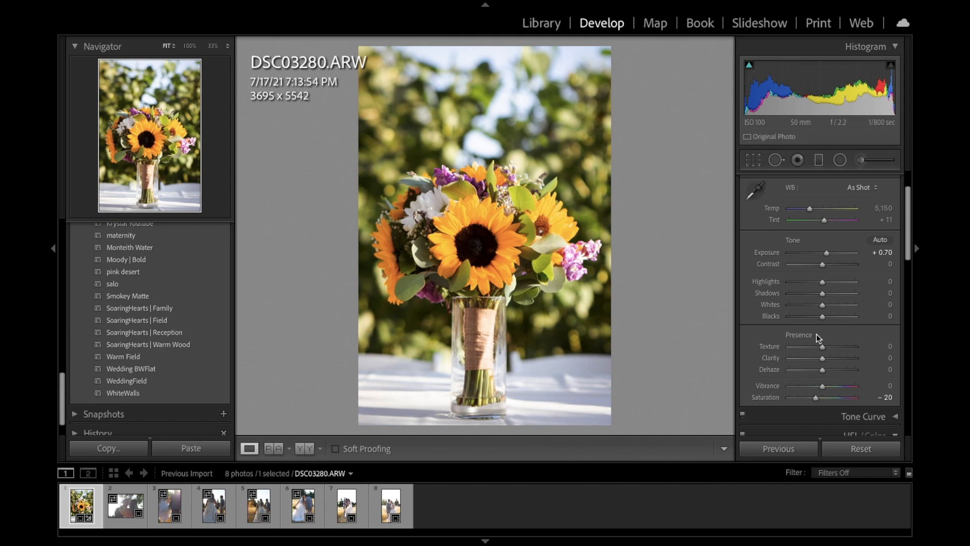
key("Up")
key("Up")
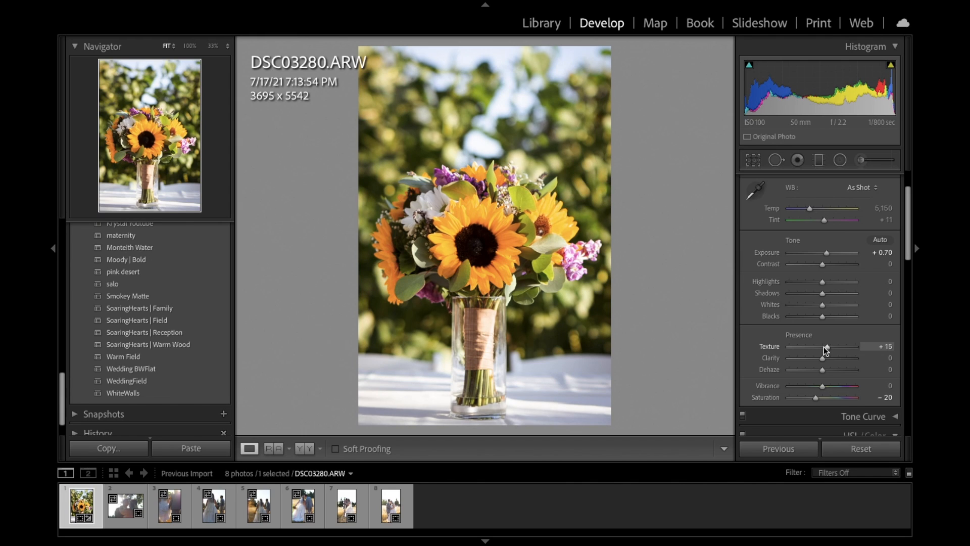
key("Up")
left_click(476, 223)
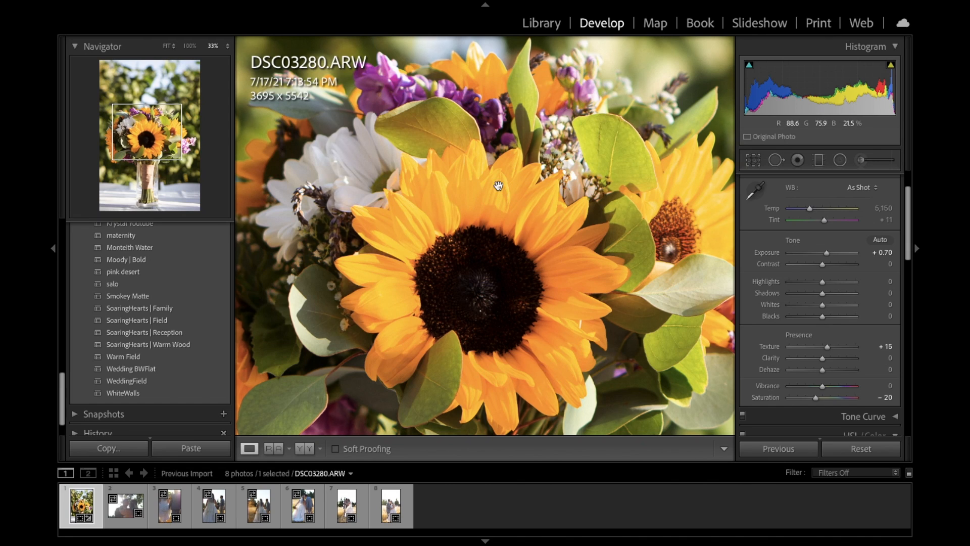
left_click(431, 234)
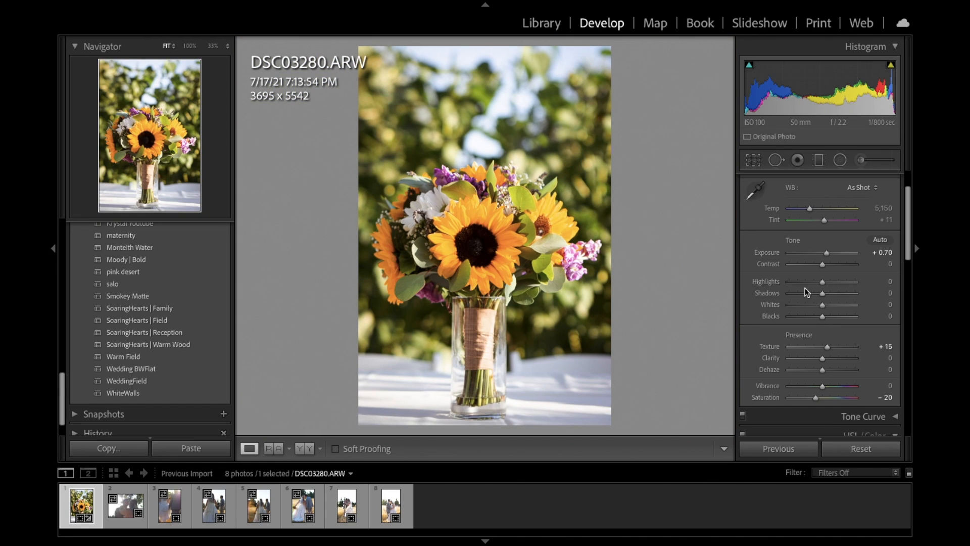
Set the sharpening Masking to 87 using the mask preview, and compare the sharpened photo with its before view.
scroll(787, 335, "down", 10)
scroll(787, 334, "up", 5)
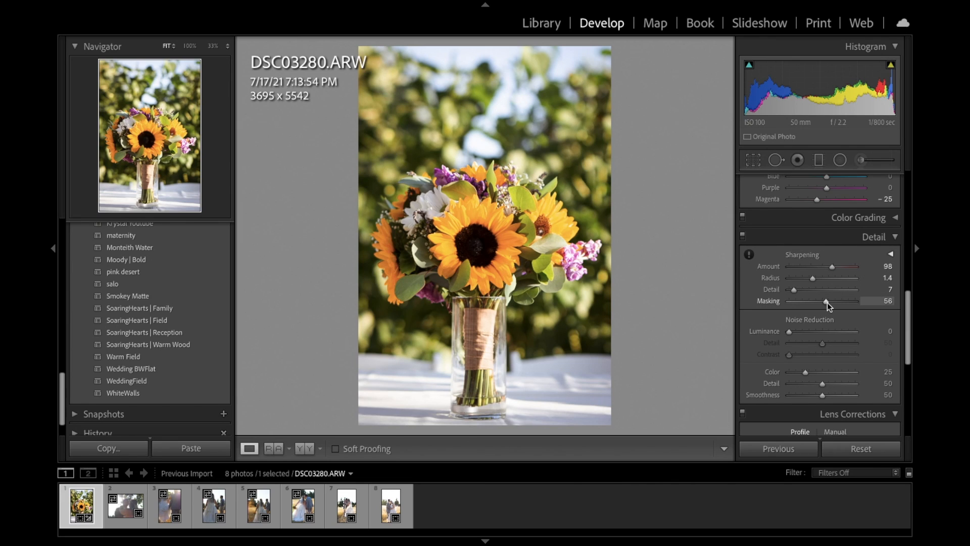
key("alt")
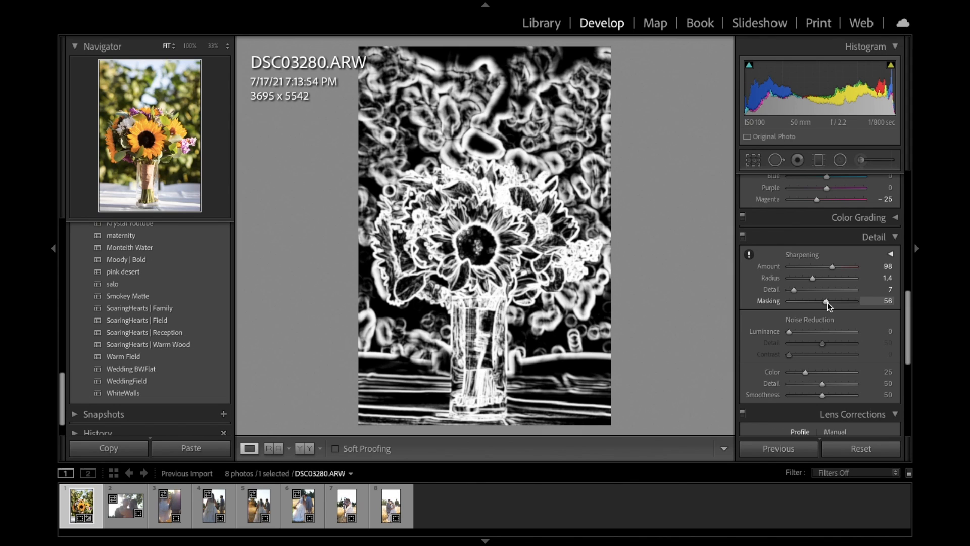
left_click_drag(826, 302, 862, 304)
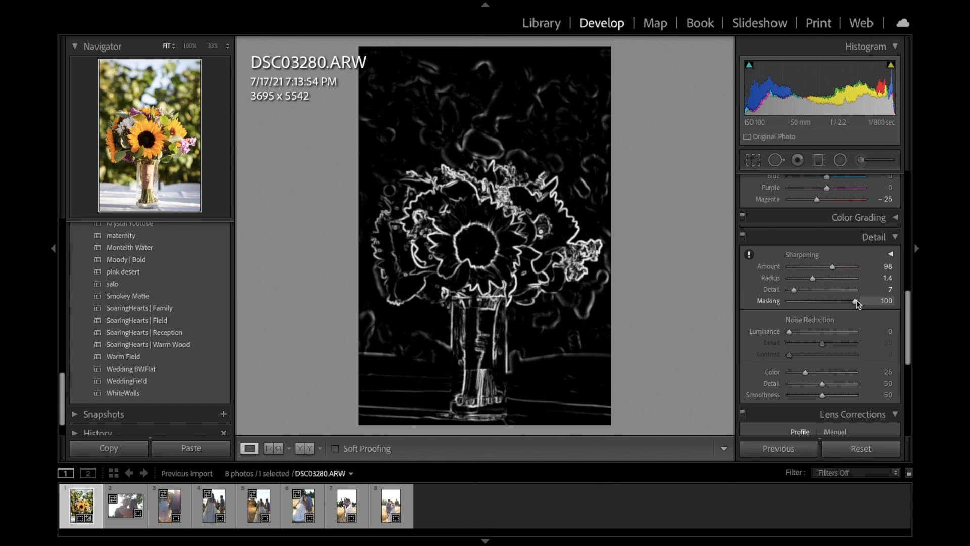
left_click_drag(856, 300, 848, 303)
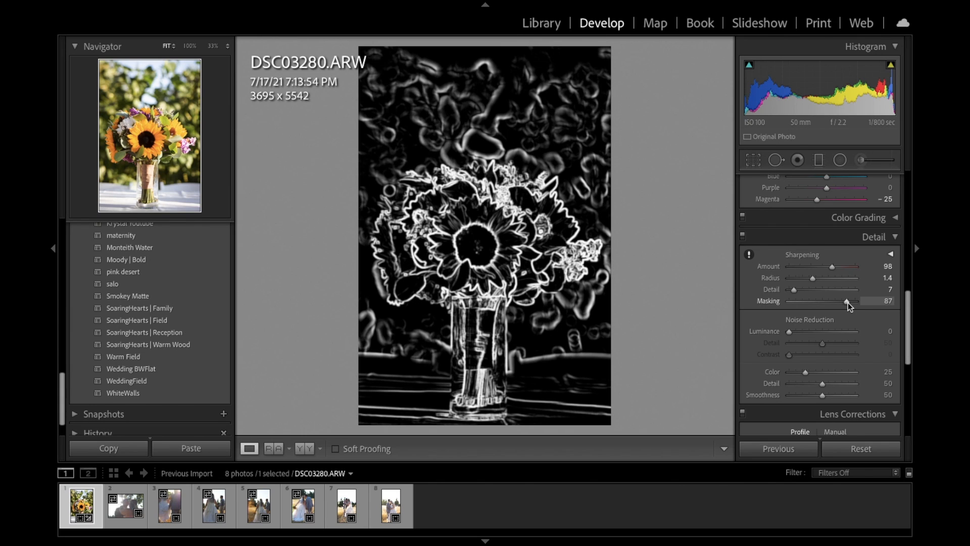
key("alt")
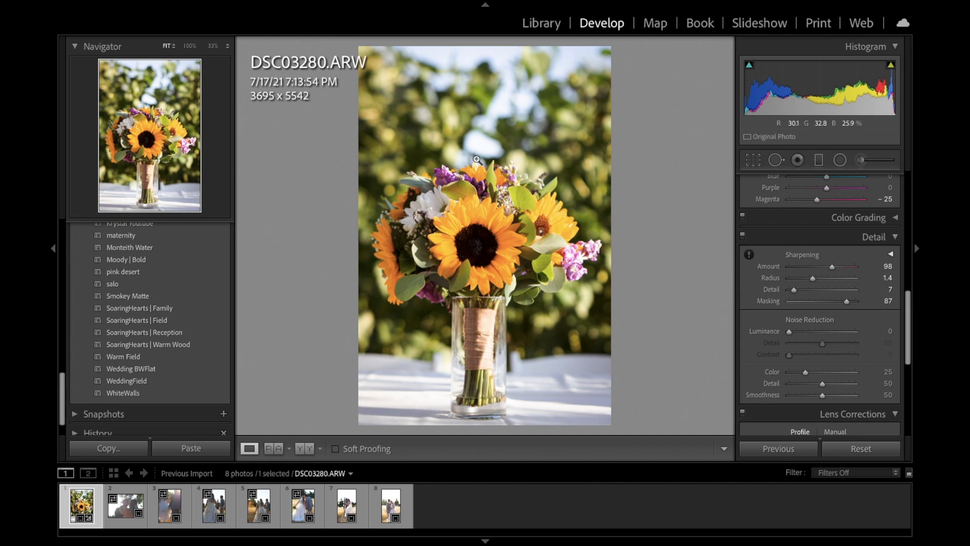
key("backslash")
key("backslash")
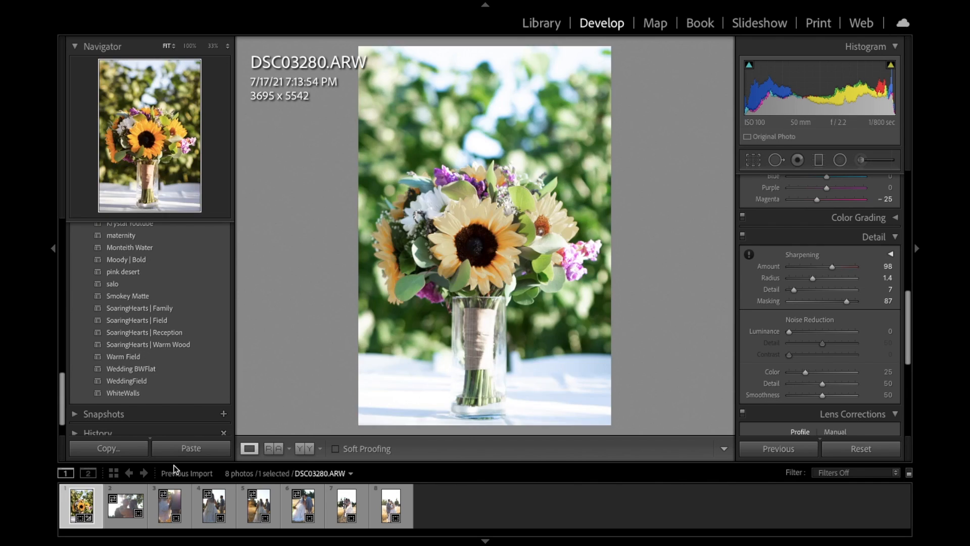
Apply the previous photo's settings to DSC03321.ARW, the embracing couple, and compare the result with its before view.
left_click(115, 511)
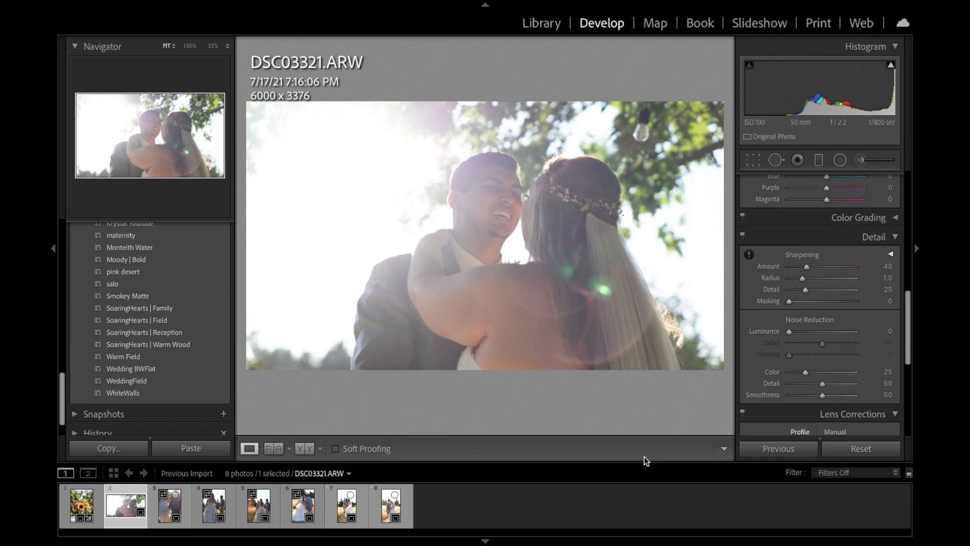
left_click(767, 456)
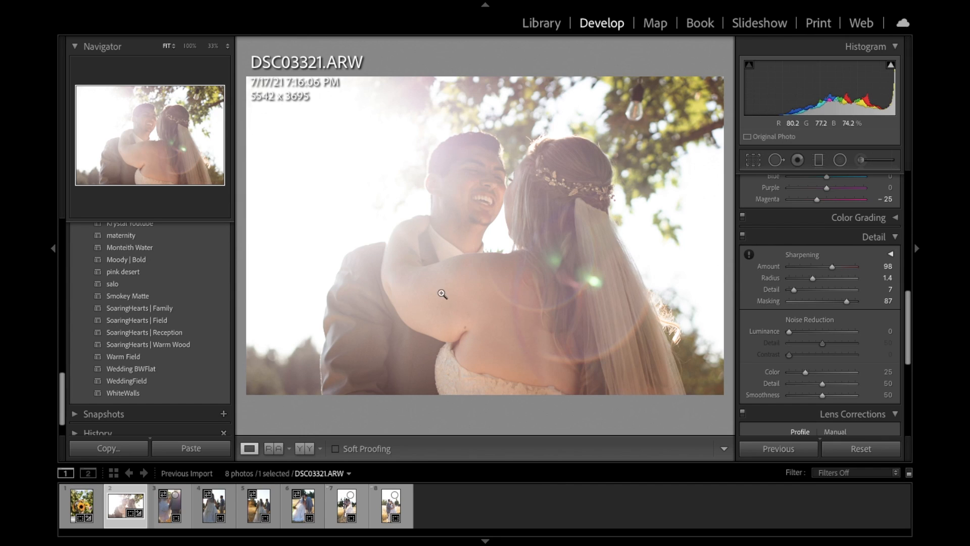
key("backslash")
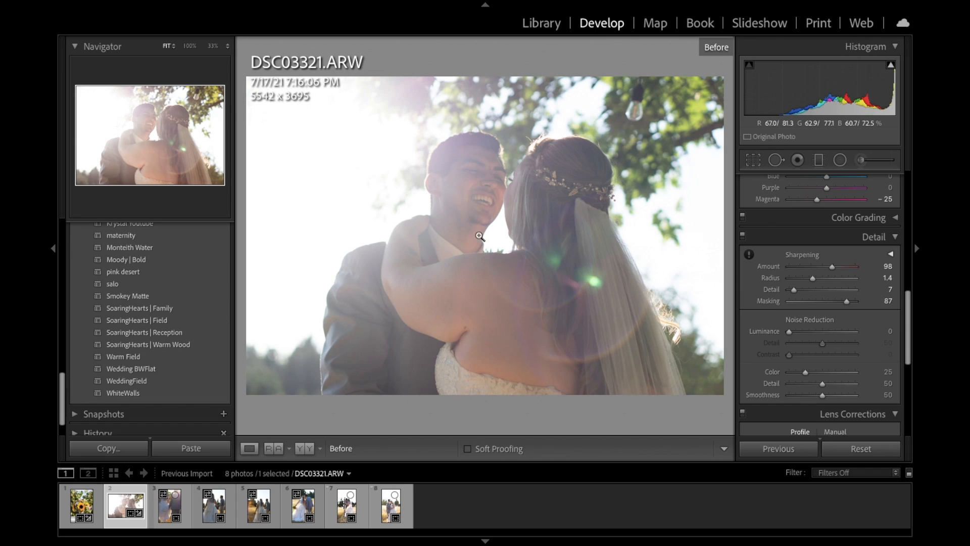
key("backslash")
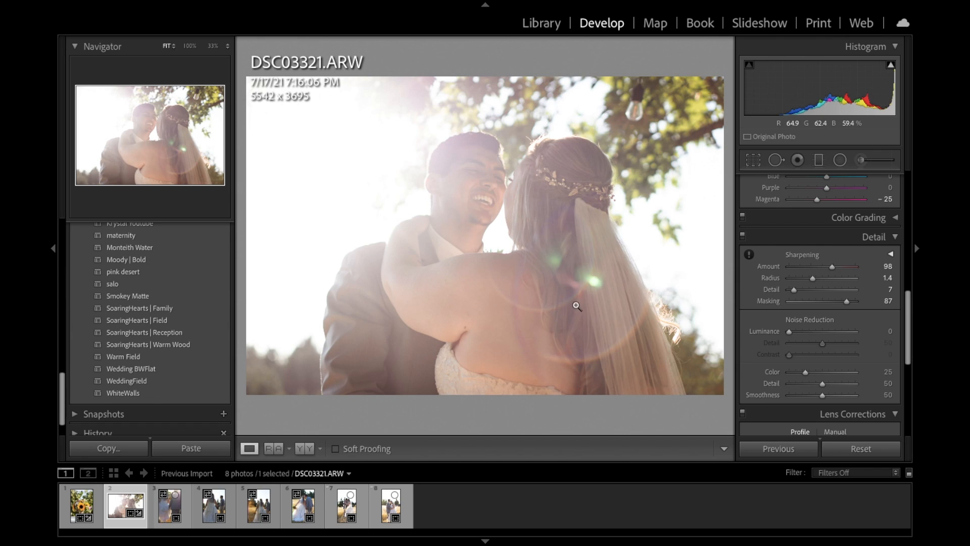
Re-crop the couple photo to 4785 x 3190 at the original aspect, shifting the image so the couple sits nearer the centre.
left_click(756, 162)
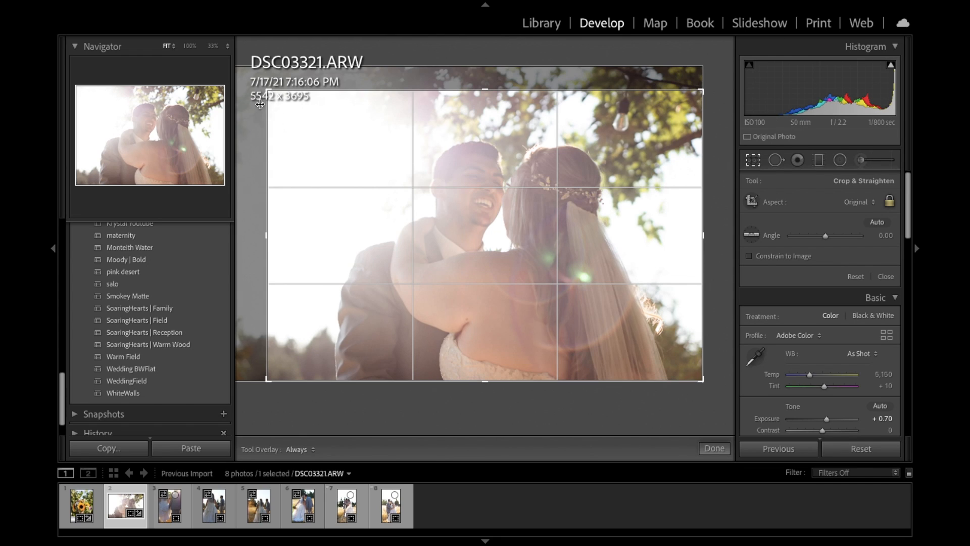
left_click_drag(267, 90, 177, 34)
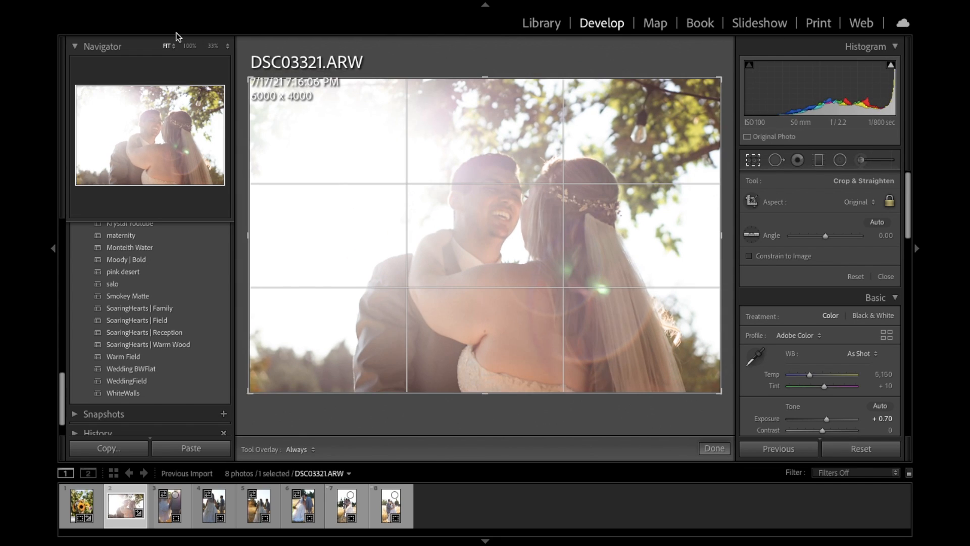
left_click_drag(706, 399, 679, 348)
left_click_drag(635, 316, 569, 313)
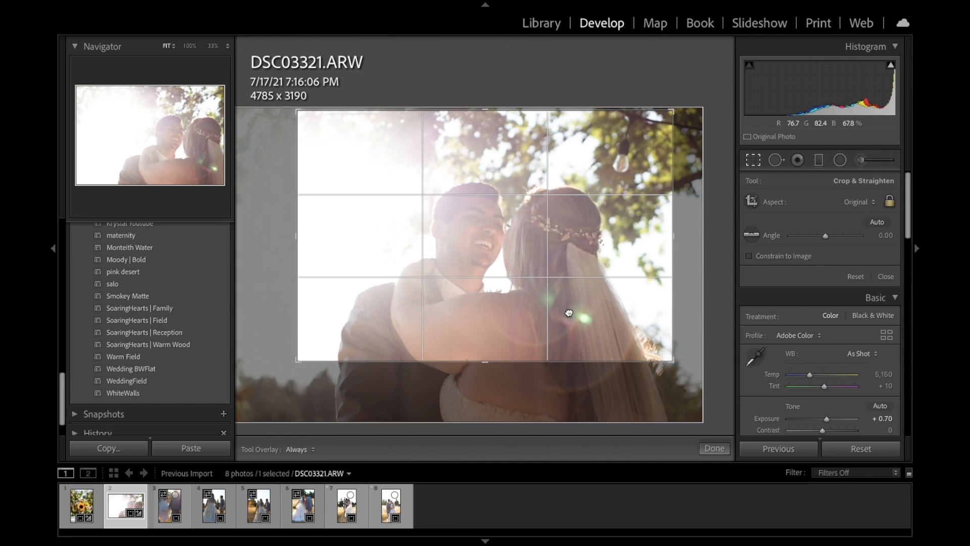
key("Return")
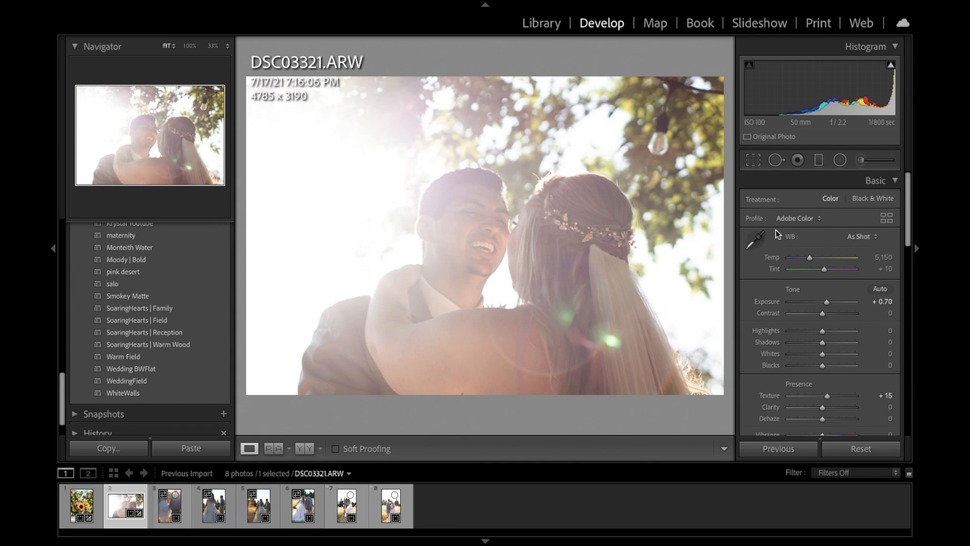
Shift the couple photo slightly upward within its crop frame, keeping the crop size.
left_click(755, 161)
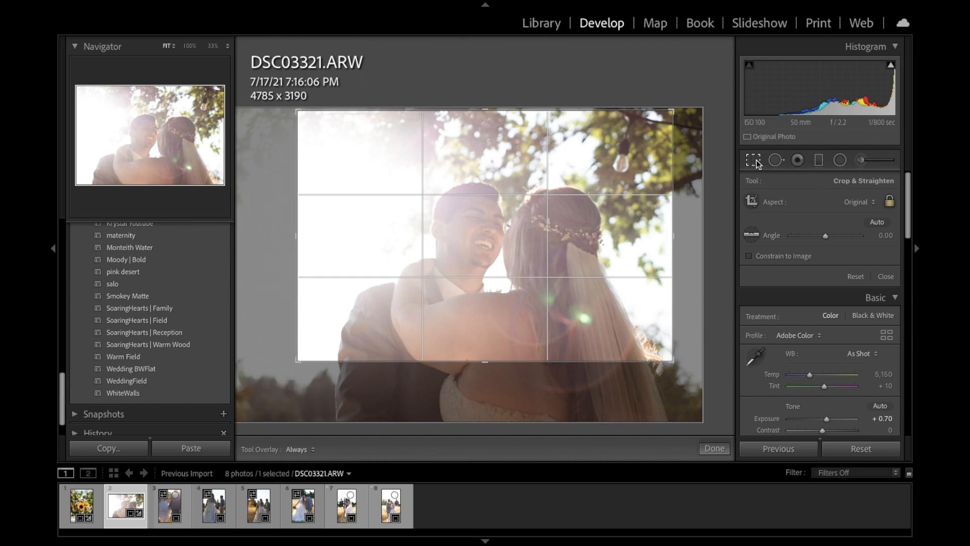
left_click_drag(647, 179, 646, 173)
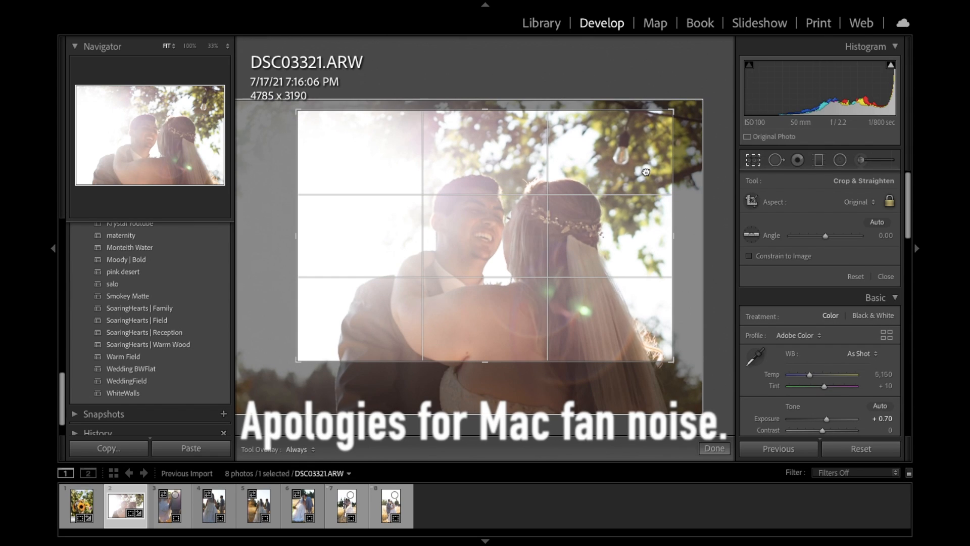
key("Return")
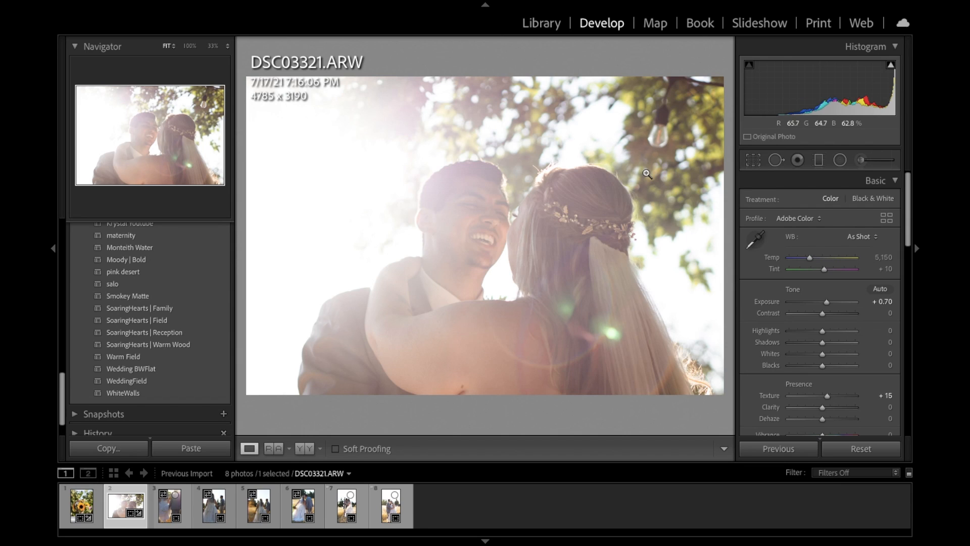
Tighten the couple photo's crop to 4490 x 2993 from its upper-left corner and compare with the before view.
left_click(753, 160)
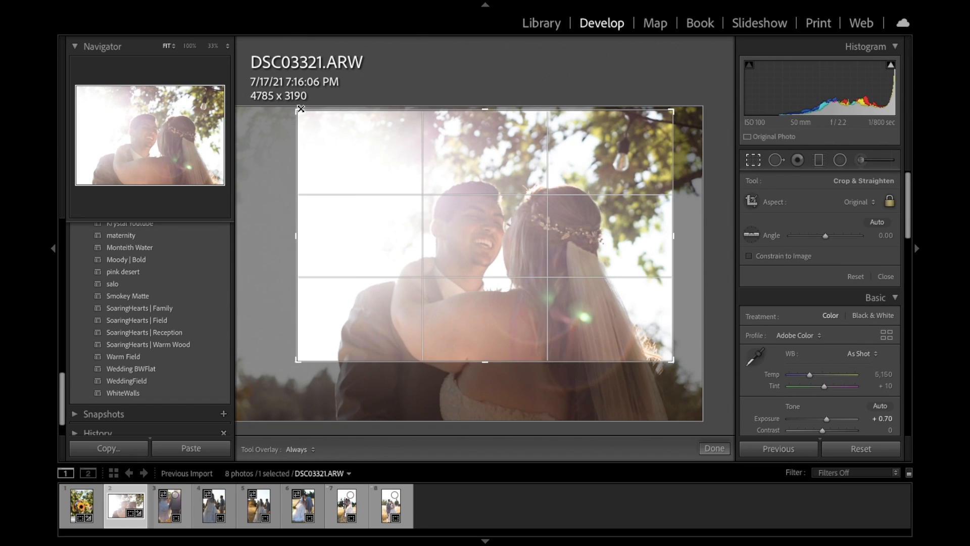
left_click_drag(301, 109, 319, 124)
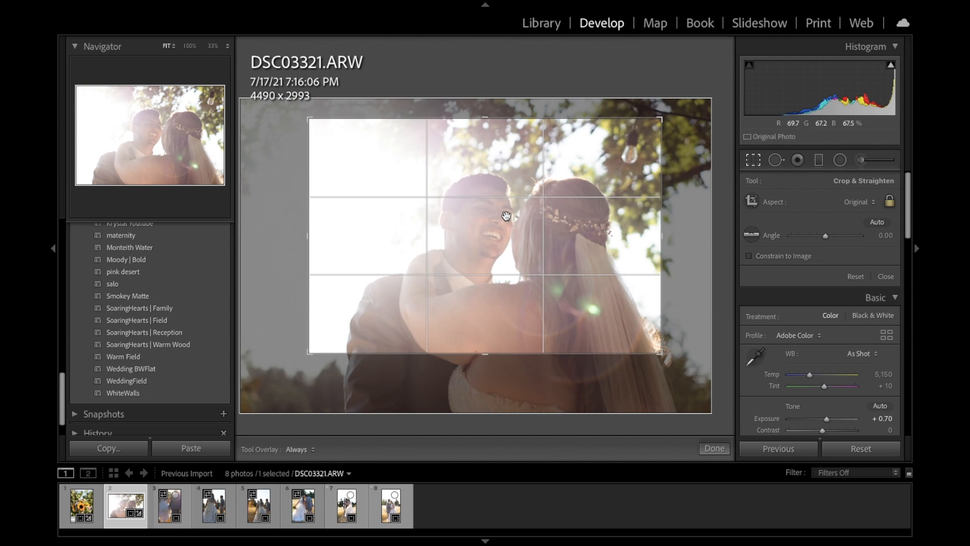
key("Return")
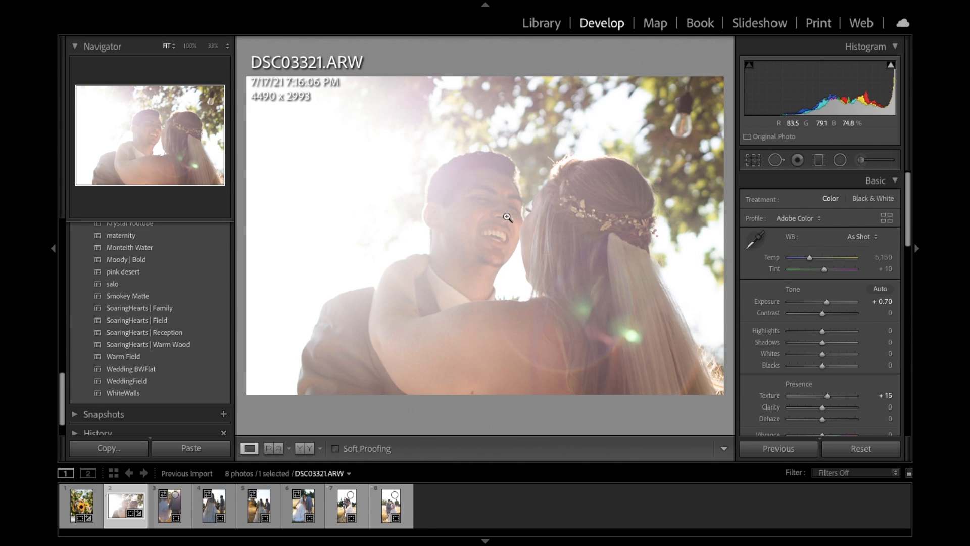
key("backslash")
key("backslash")
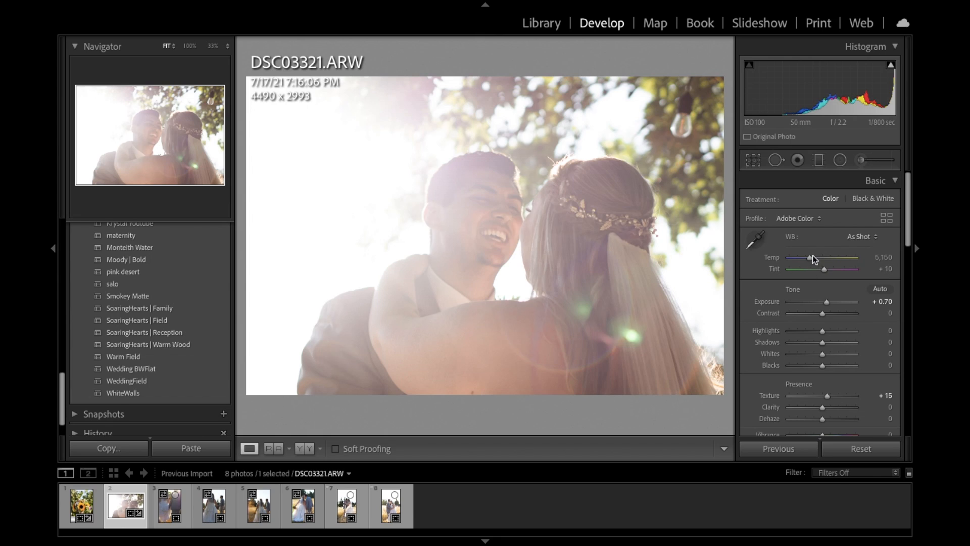
Warm the couple photo's white balance Temp to 5,400, comparing it with the before view.
key("Up")
key("Up")
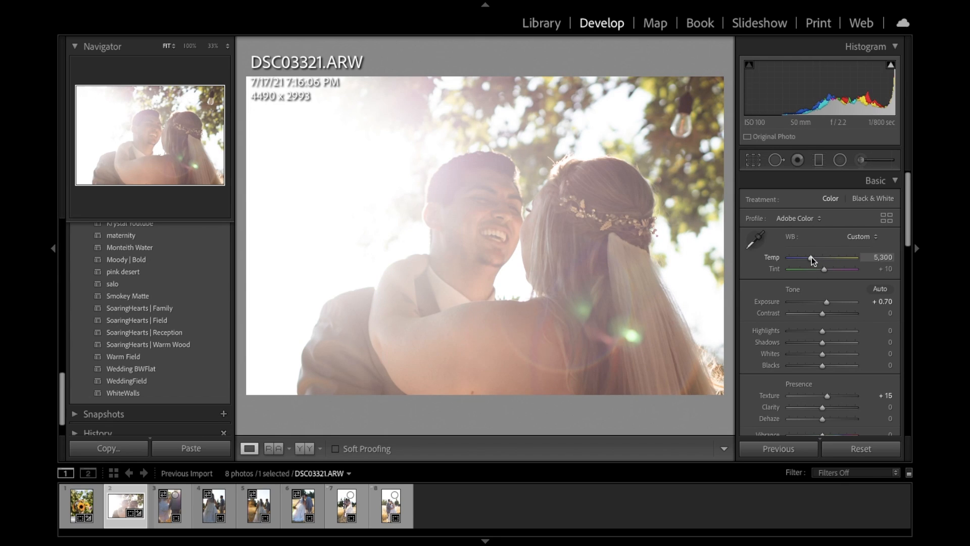
key("Up")
key("Up")
key("Up")
key("Up")
key("backslash")
key("backslash")
key("Down")
key("Down")
key("Down")
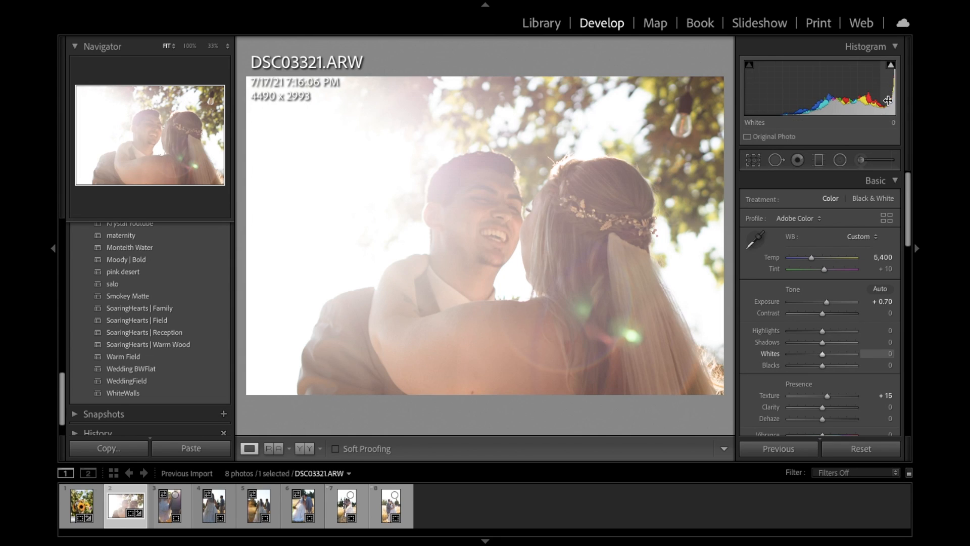
Check the highlight clipping, set Highlights to -86 and Whites to -51, and inspect the groom's face up close.
left_click(891, 66)
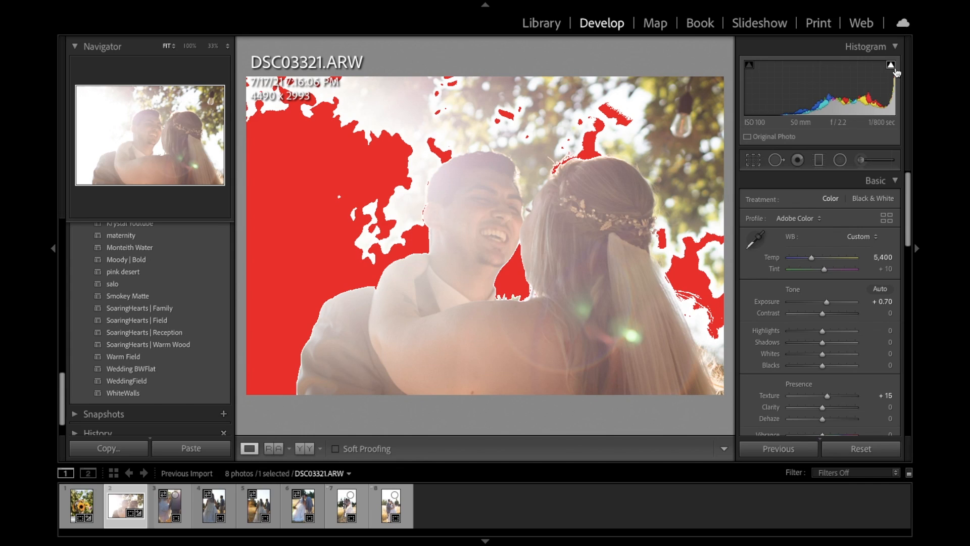
left_click_drag(822, 331, 792, 331)
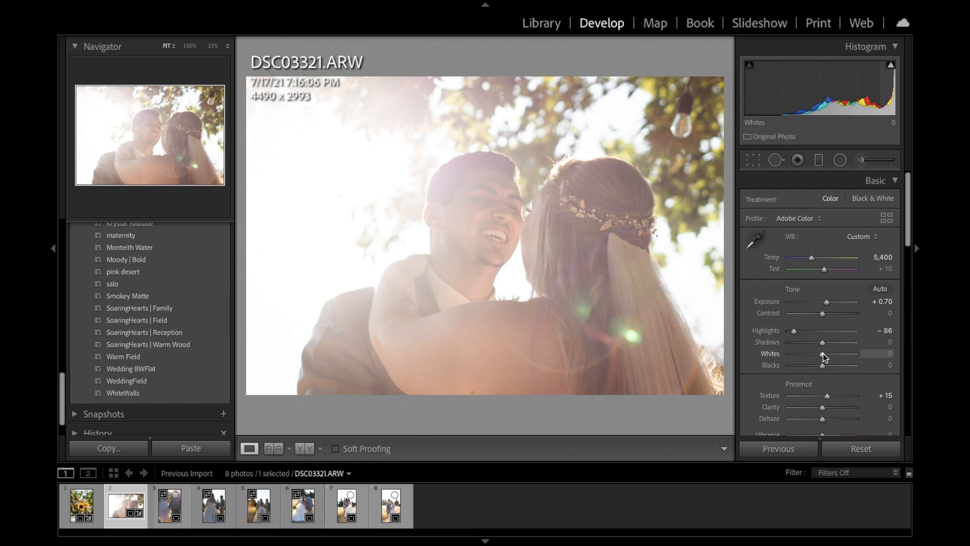
left_click_drag(823, 353, 740, 362)
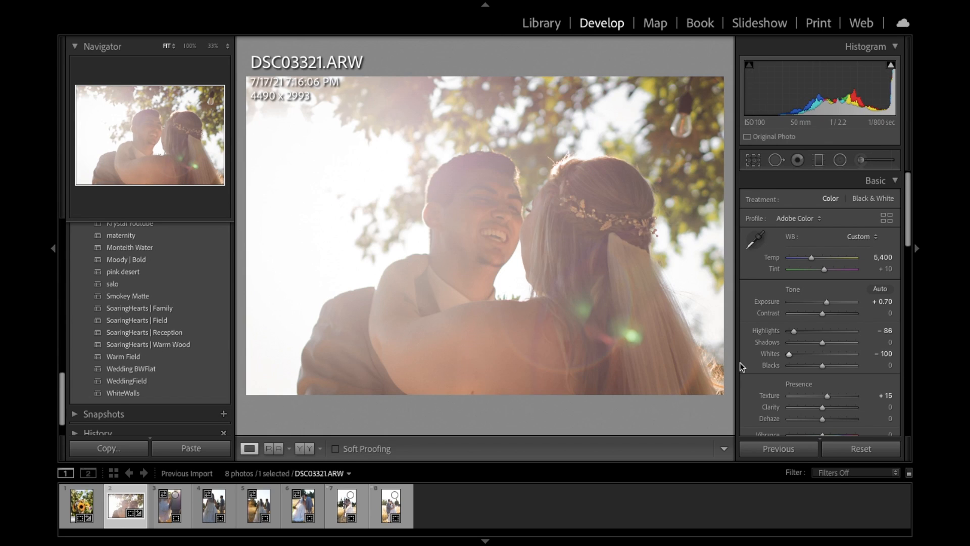
left_click_drag(797, 355, 806, 357)
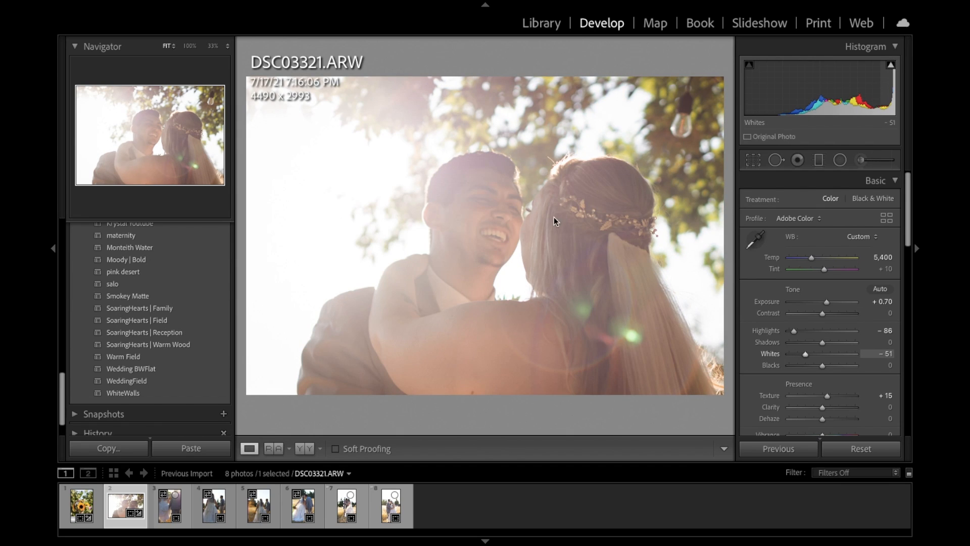
left_click(478, 200)
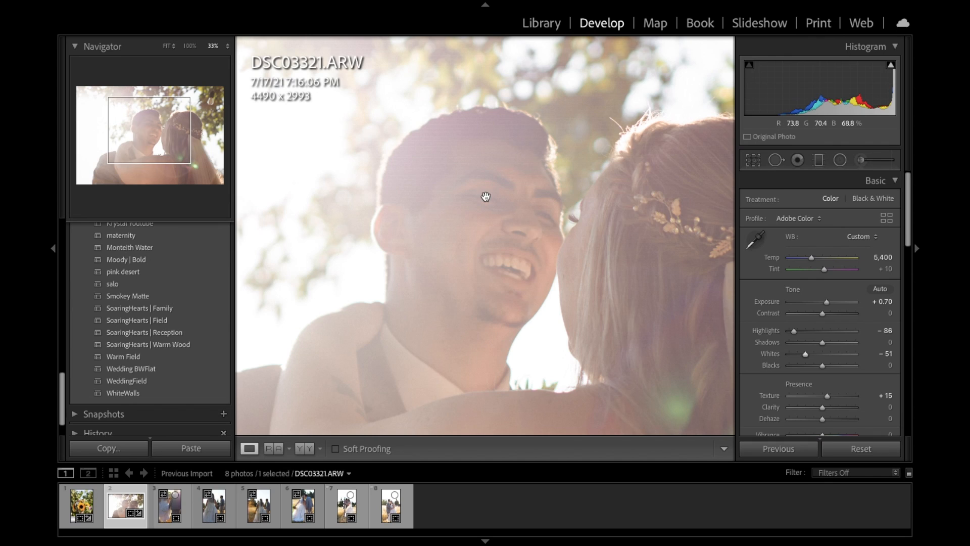
left_click(454, 308)
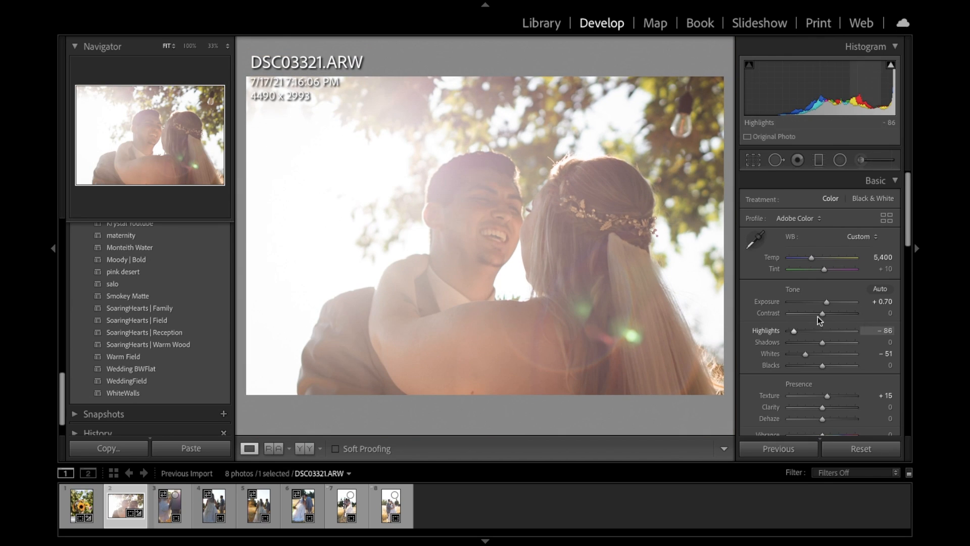
Set the overall Saturation to -10 and the sharpening Masking to 41 using the mask preview.
scroll(808, 316, "down", 6)
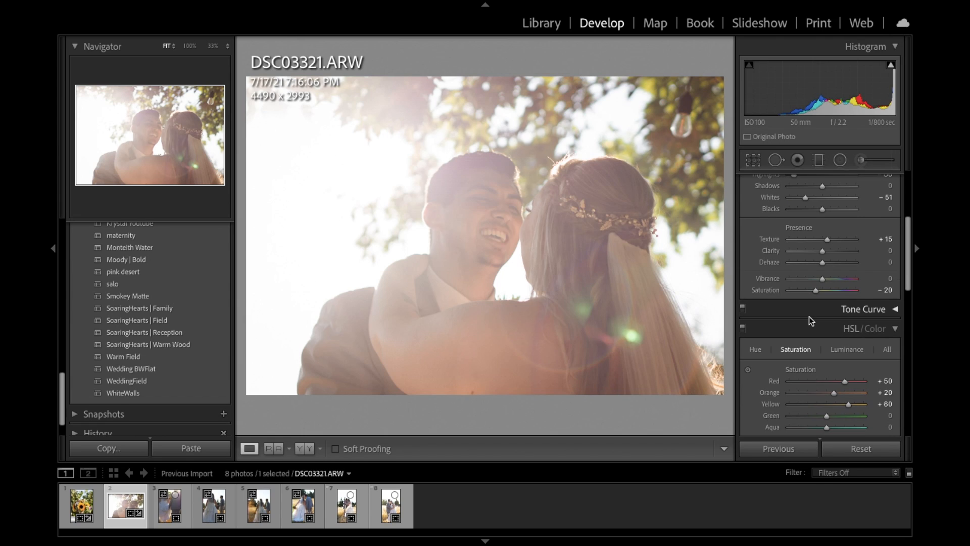
left_click(817, 289)
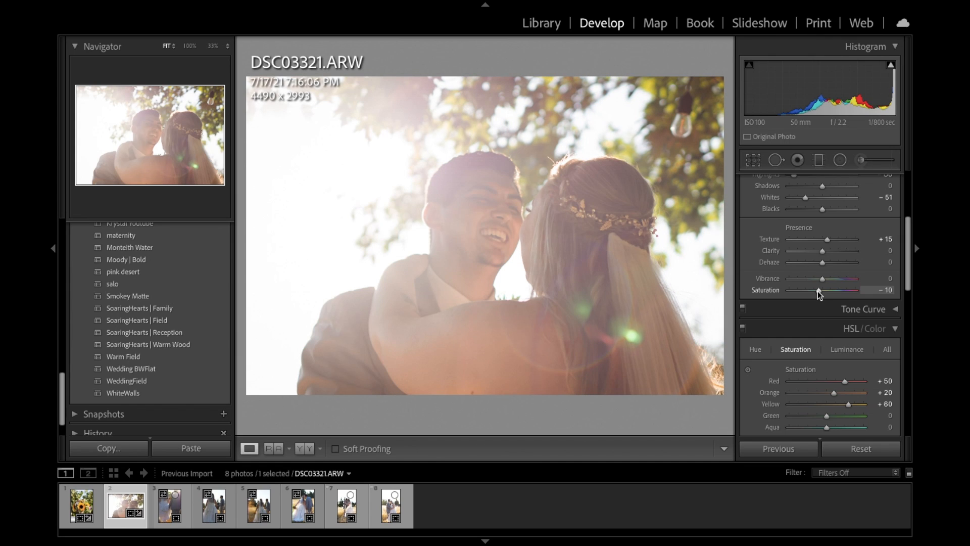
scroll(827, 383, "down", 8)
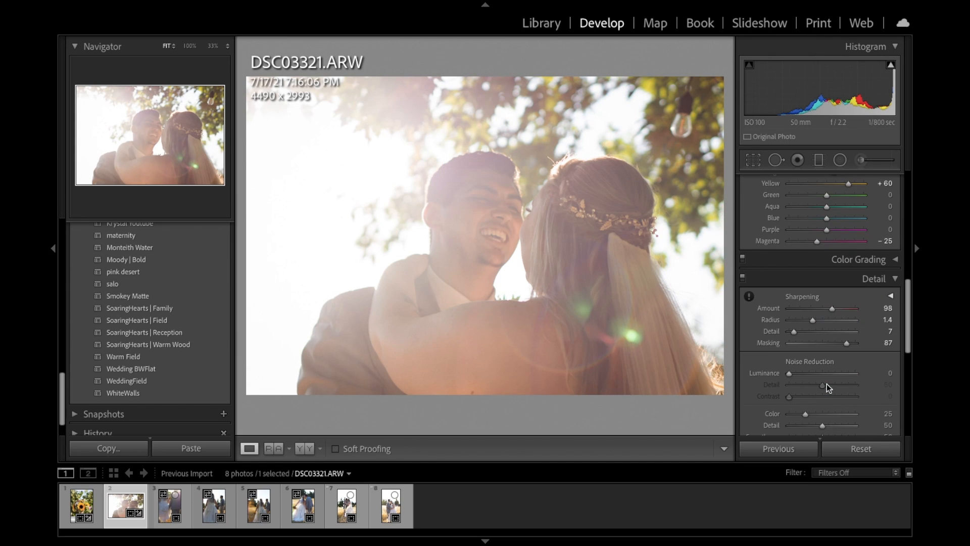
left_click(846, 343, "alt")
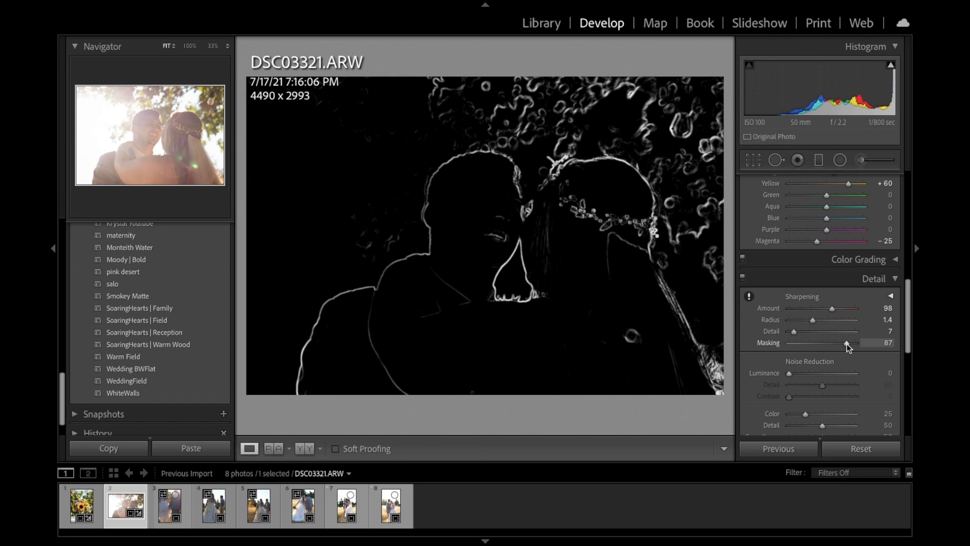
left_click_drag(847, 344, 815, 351)
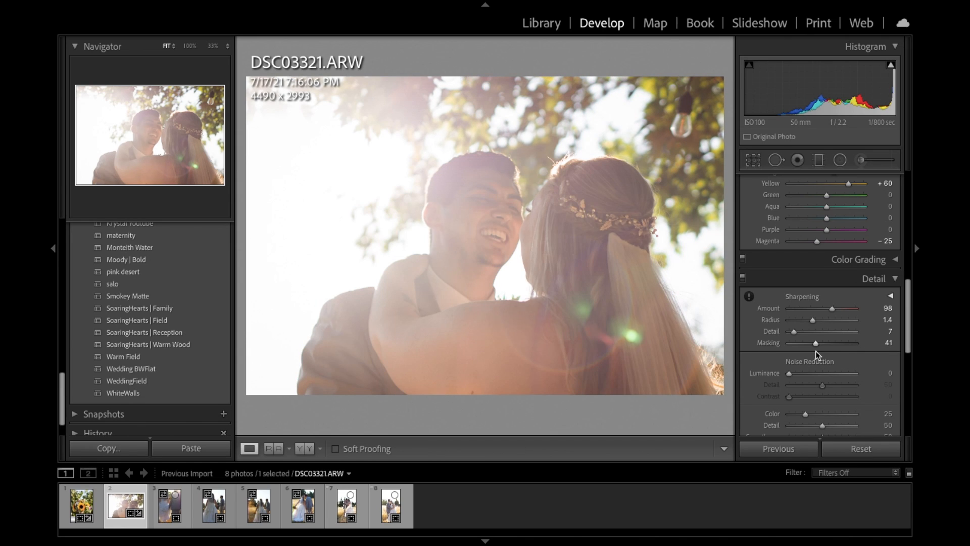
Apply the previous photo's settings to DSC03880.ARW, the couple walking away, and expand its crop to 4000 x 6000.
left_click(164, 506)
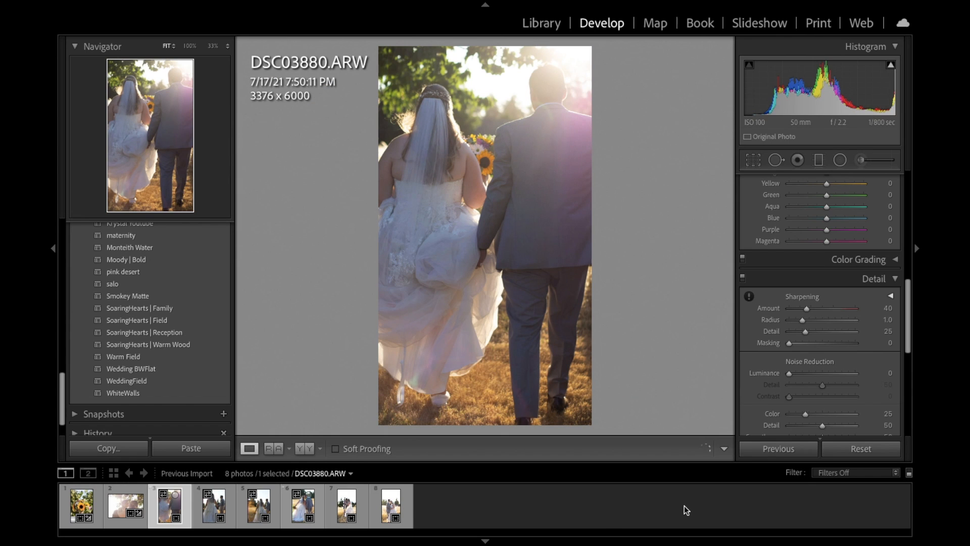
left_click(772, 448)
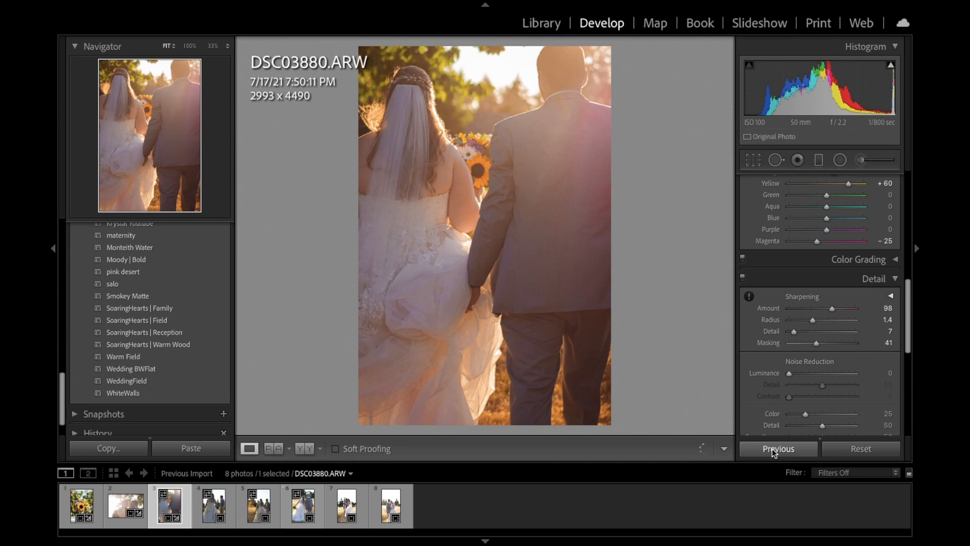
left_click(753, 160)
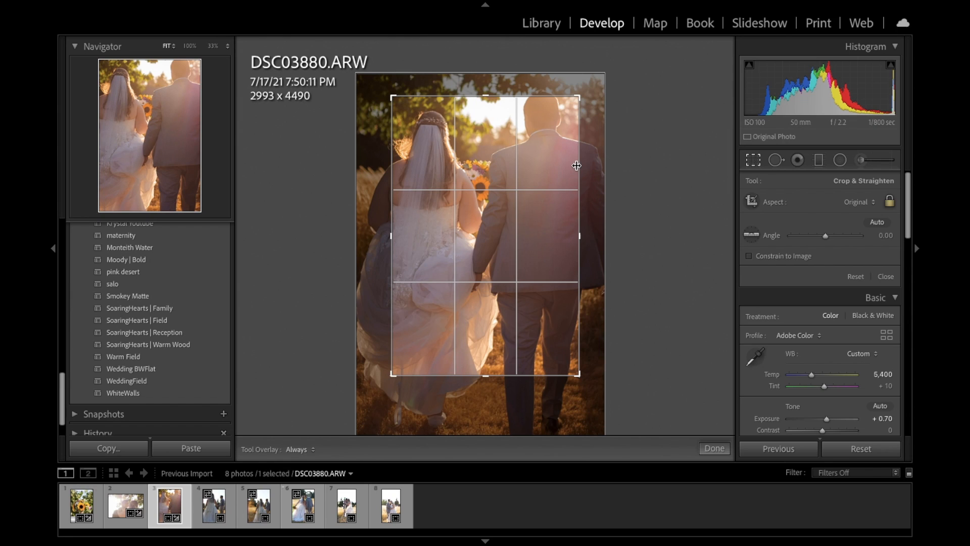
left_click_drag(582, 117, 626, 46)
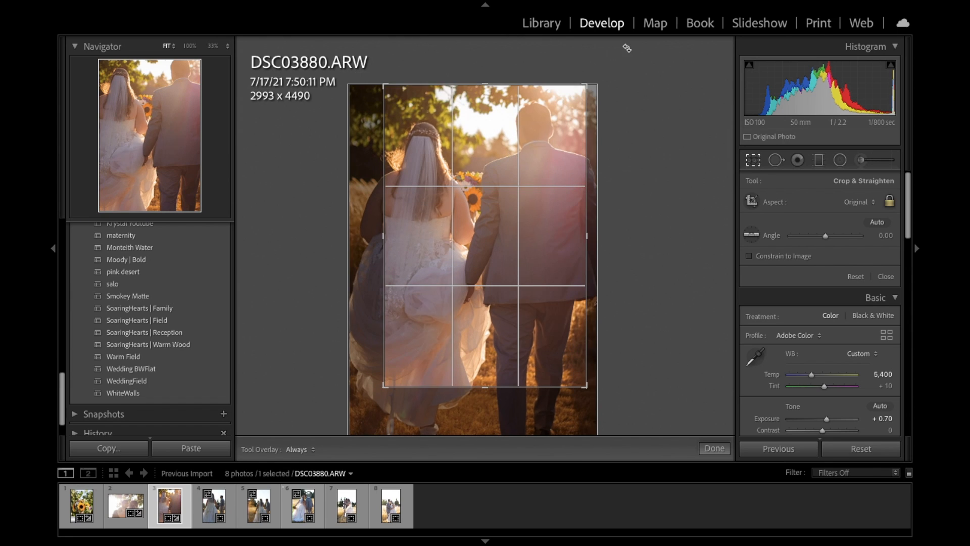
left_click_drag(384, 386, 354, 434)
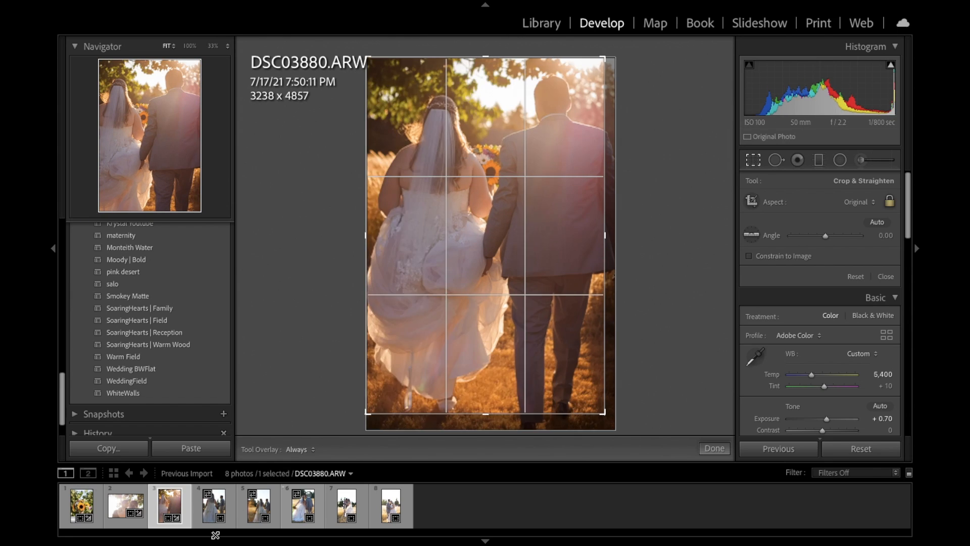
left_click_drag(601, 414, 640, 444)
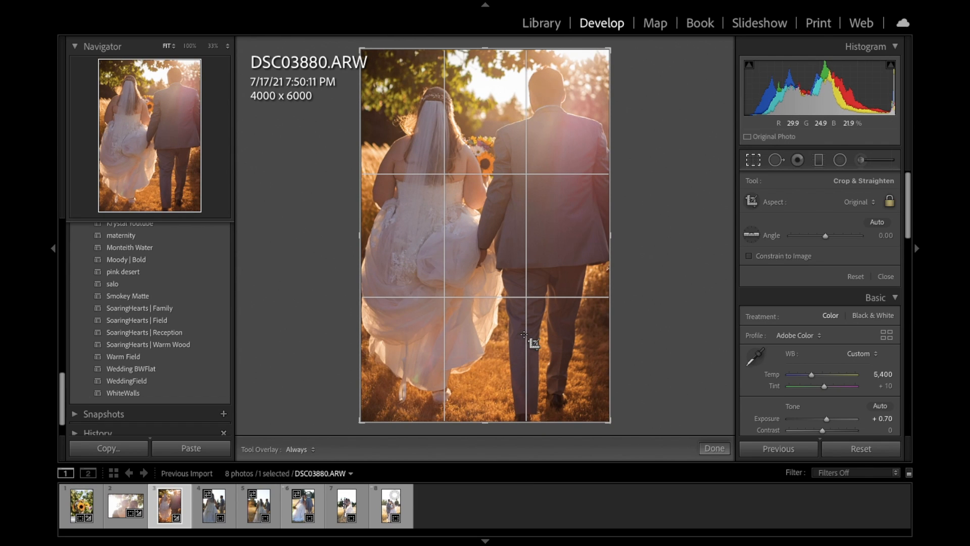
key("Return")
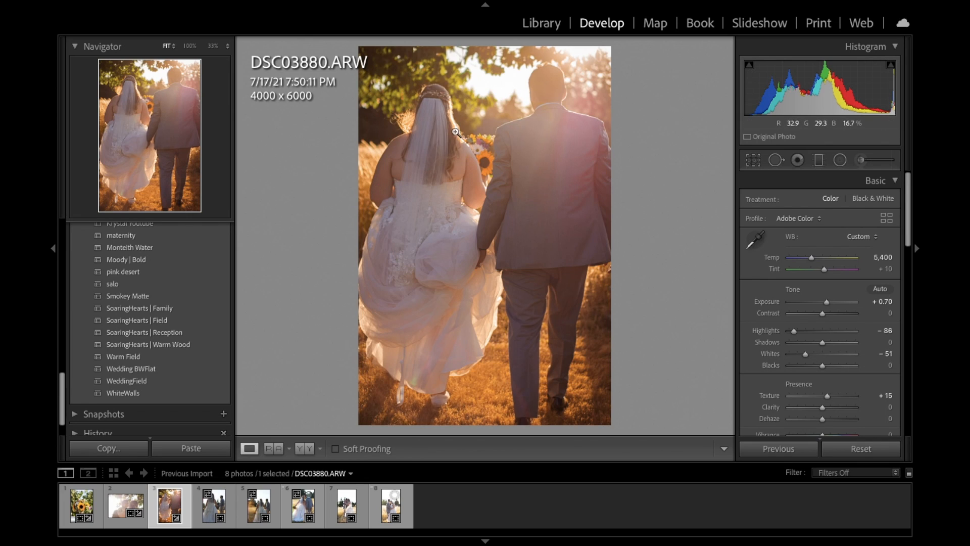
Set the overall Saturation of DSC03880.ARW to -25.
scroll(808, 346, "down", 3)
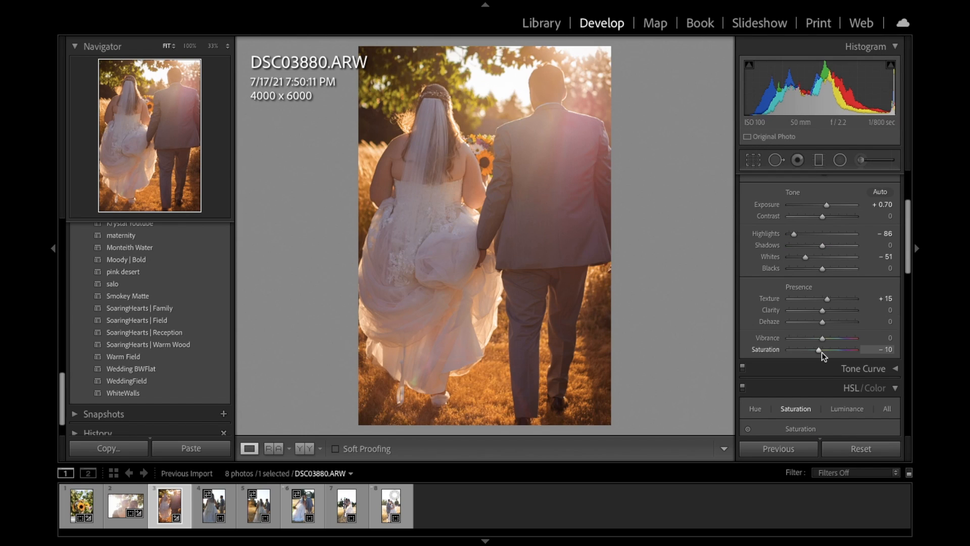
scroll(819, 353, "down", 2)
scroll(815, 293, "down", 3)
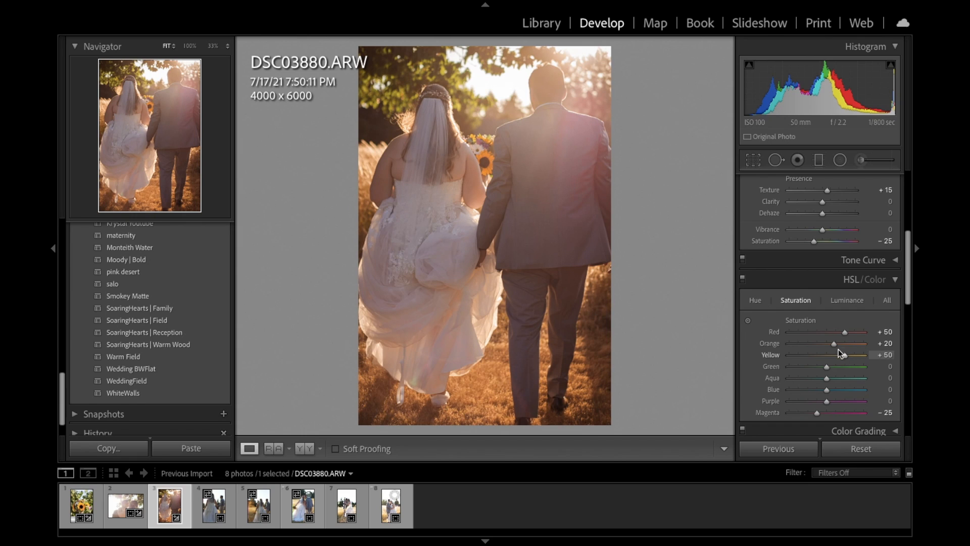
Set the HSL Saturation of Orange to +10, comparing the photo with its before view.
scroll(835, 344, "down", 2)
key("backslash")
key("backslash")
key("backslash")
key("backslash")
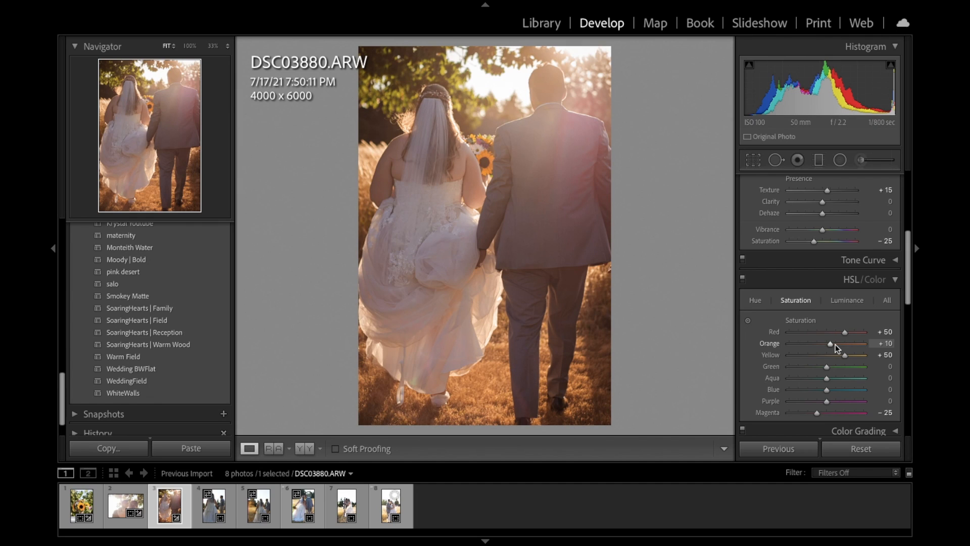
key("backslash")
key("backslash")
Set the sharpening Masking to 65 using the mask preview.
scroll(813, 350, "down", 1)
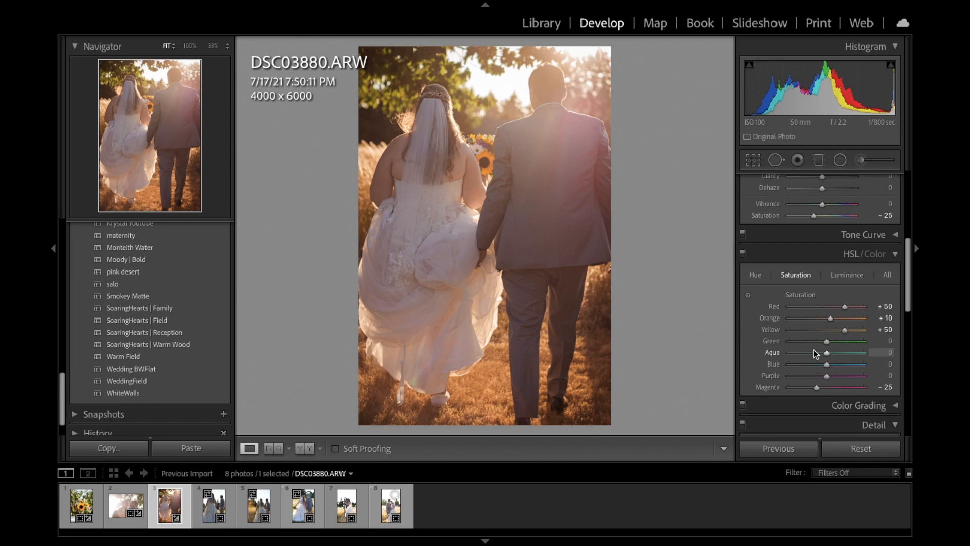
scroll(814, 350, "down", 5)
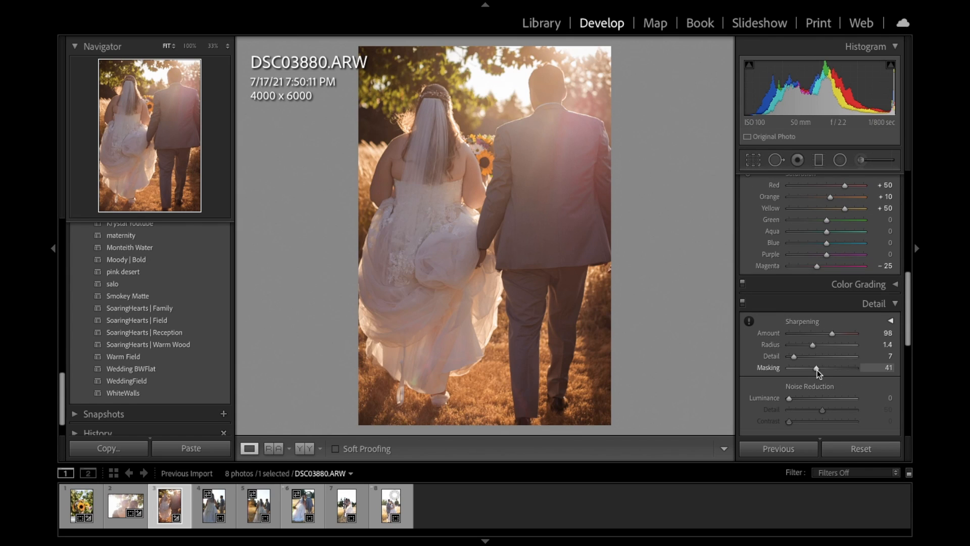
left_click(816, 369, "alt")
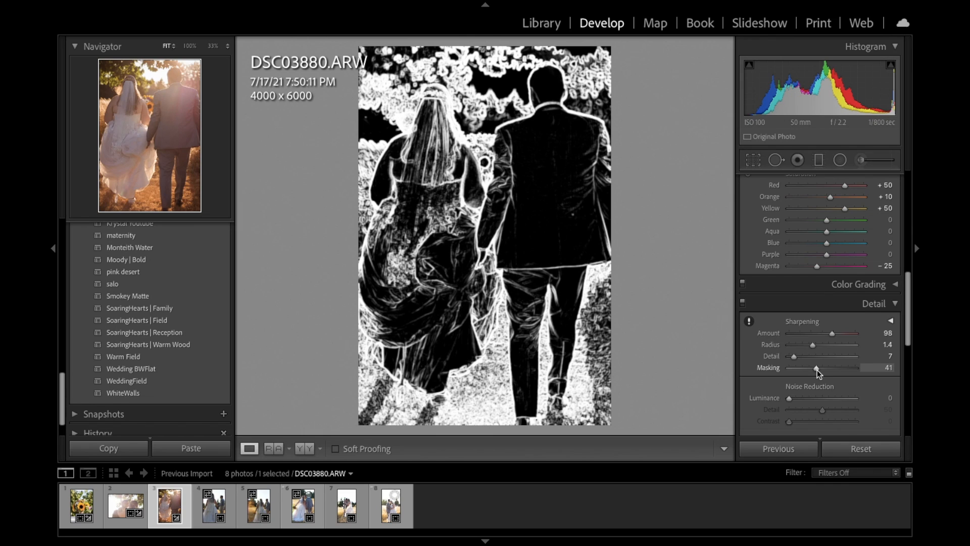
left_click_drag(817, 370, 833, 369)
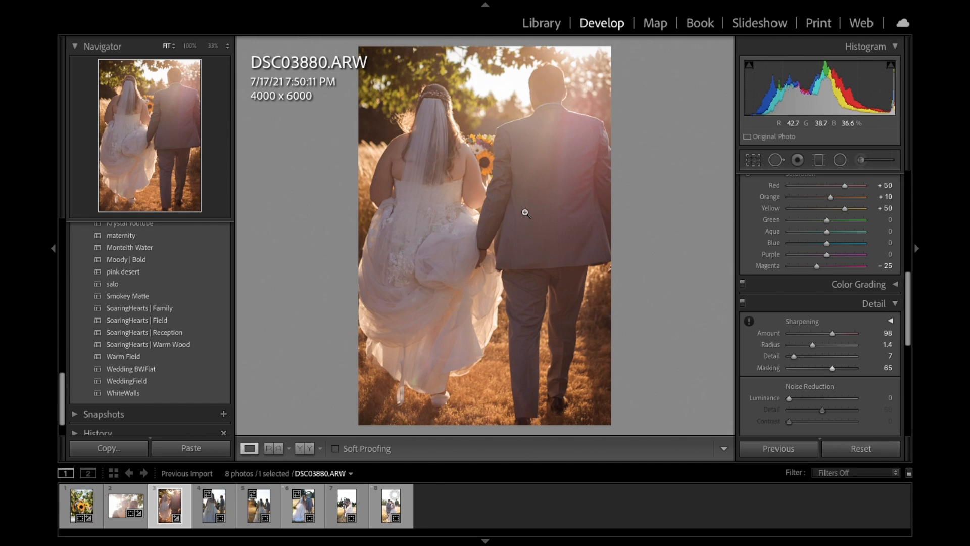
Try a wide diagonal graduated filter running from the photo's upper-right corner across the couple.
key("m")
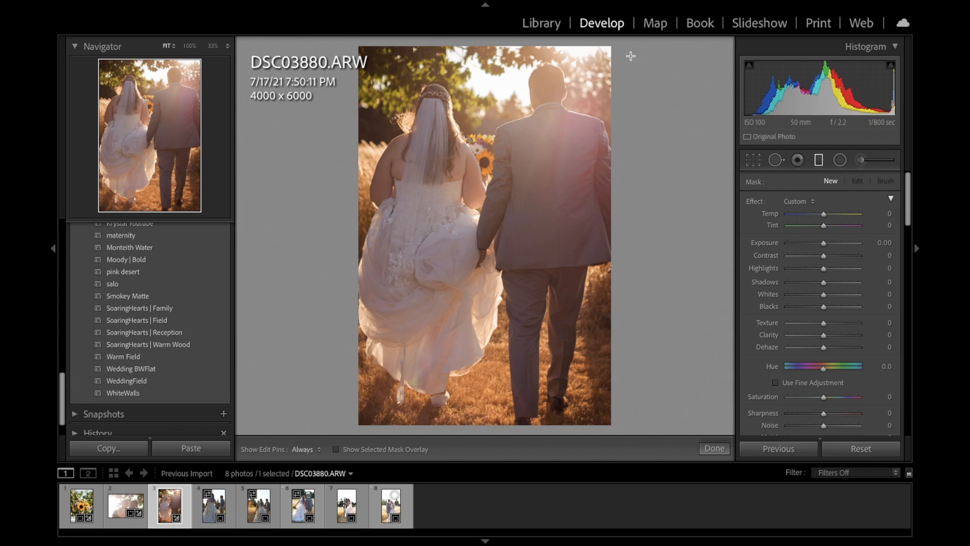
left_click_drag(630, 56, 285, 239)
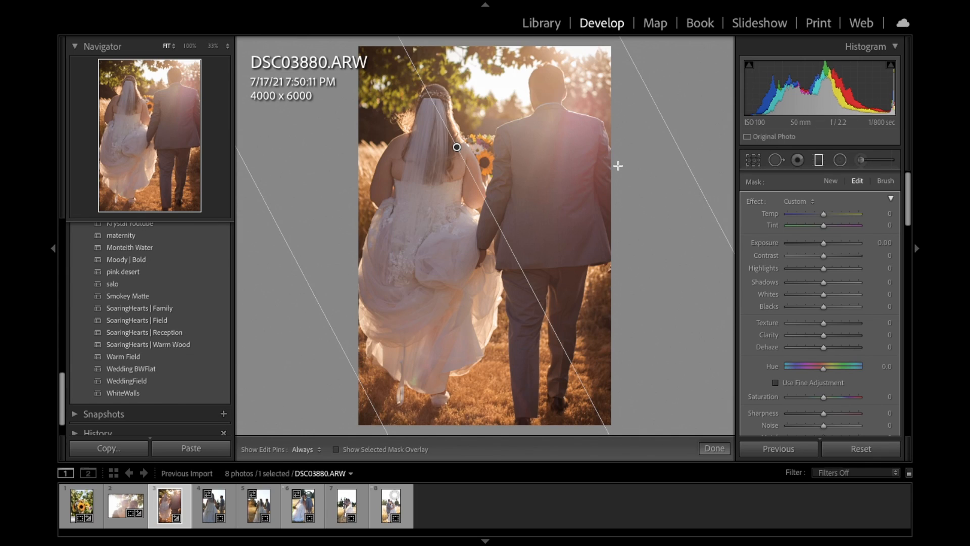
scroll(835, 304, "down", 4)
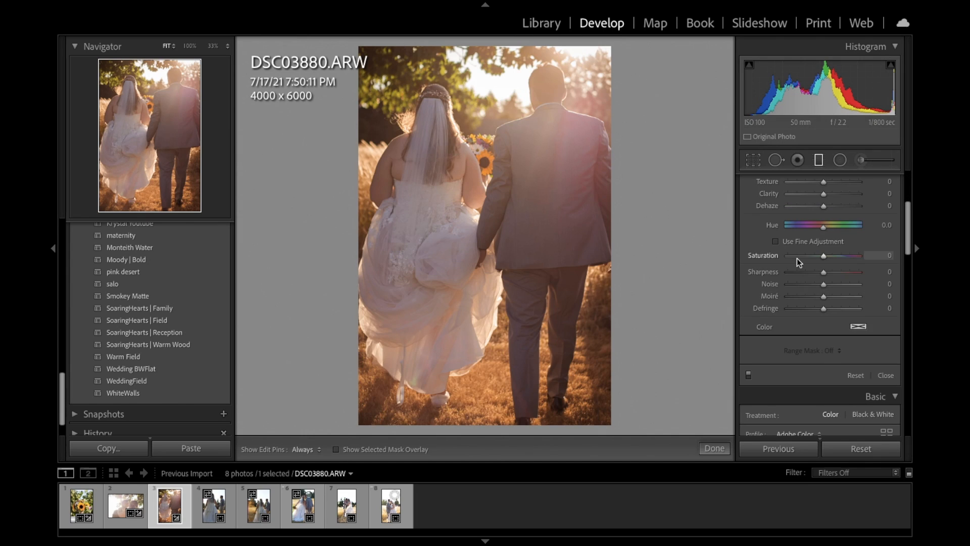
Try the HSL Saturation of Purple and Magenta at -100, and undo both changes.
scroll(796, 259, "down", 6)
scroll(796, 259, "down", 6)
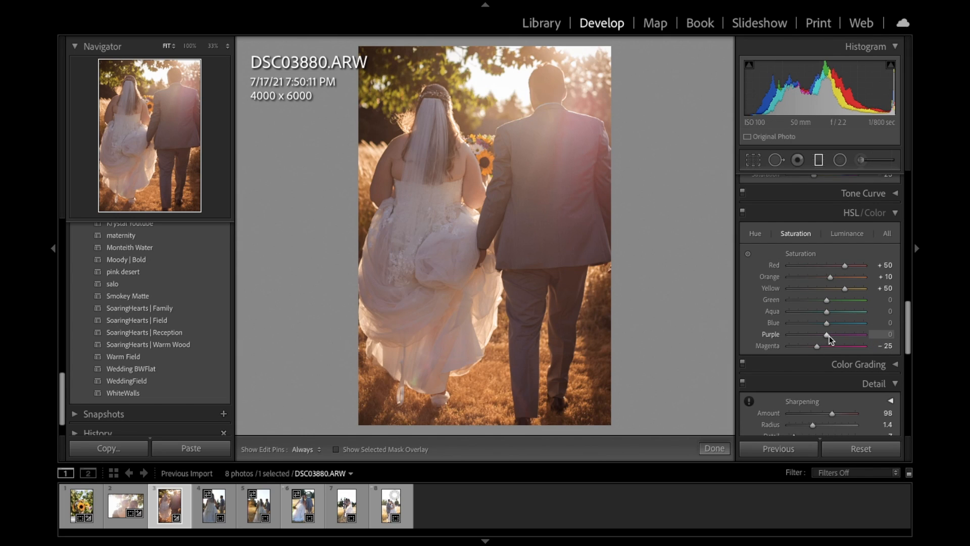
left_click_drag(827, 334, 741, 341)
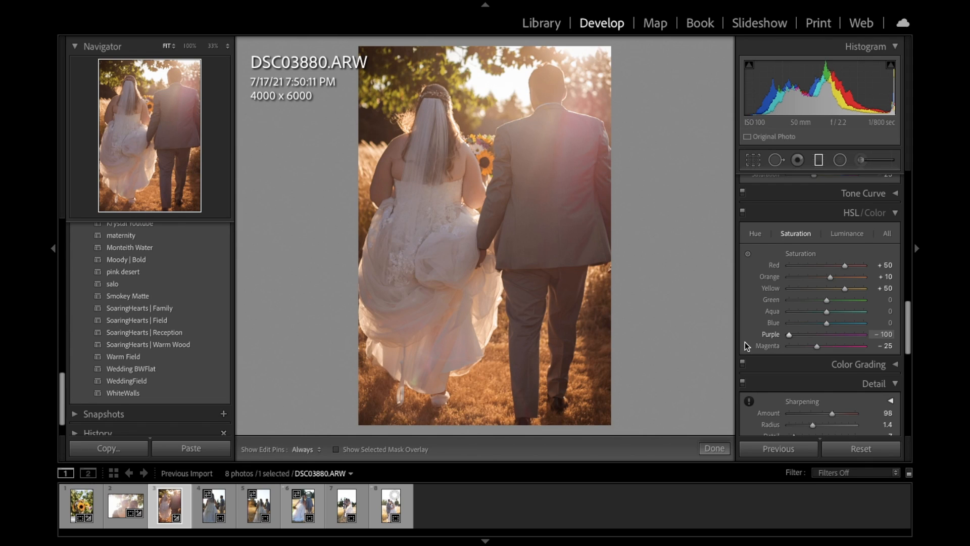
left_click_drag(817, 346, 659, 356)
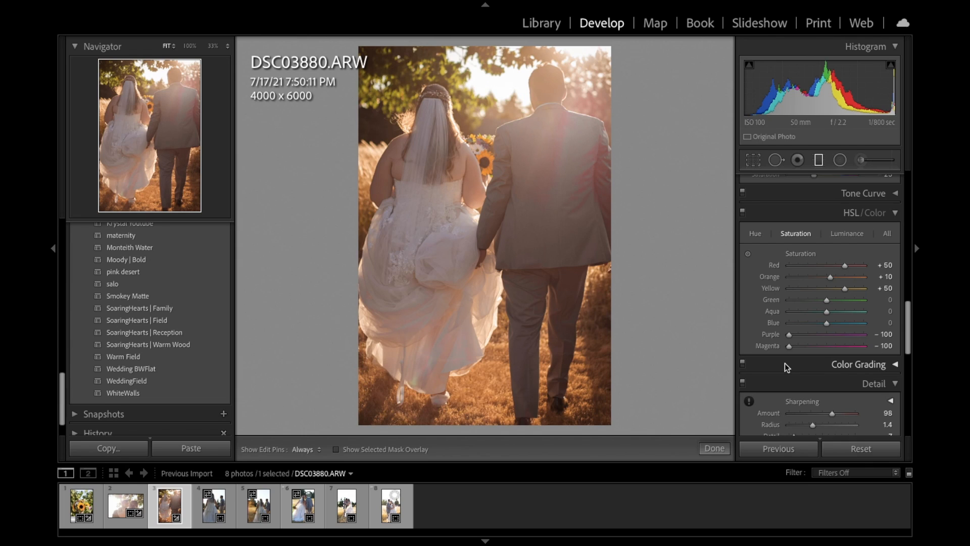
key("ctrl+z")
key("ctrl+z")
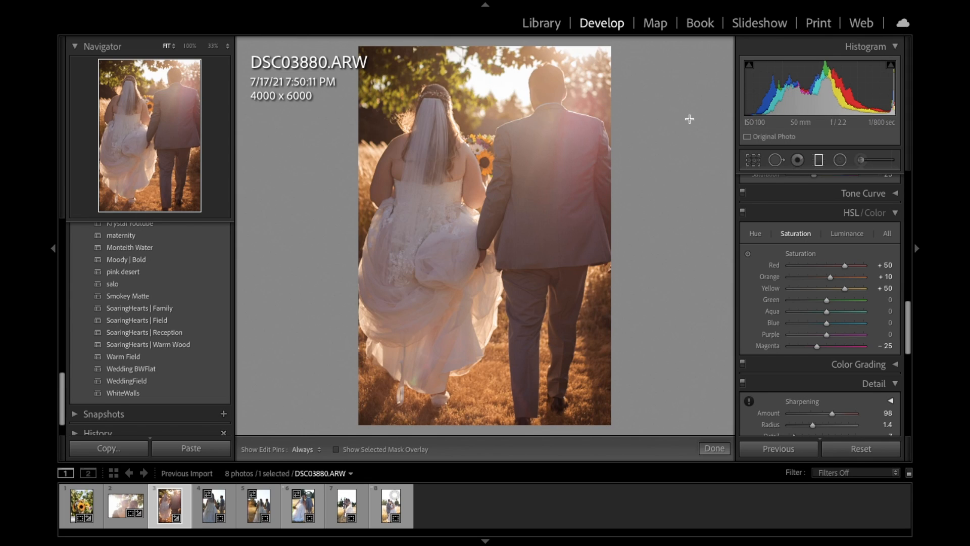
Draw a diagonal graduated filter from the photo's upper-right corner toward the bride's back and set its Exposure to 0.30.
left_click_drag(636, 63, 407, 162)
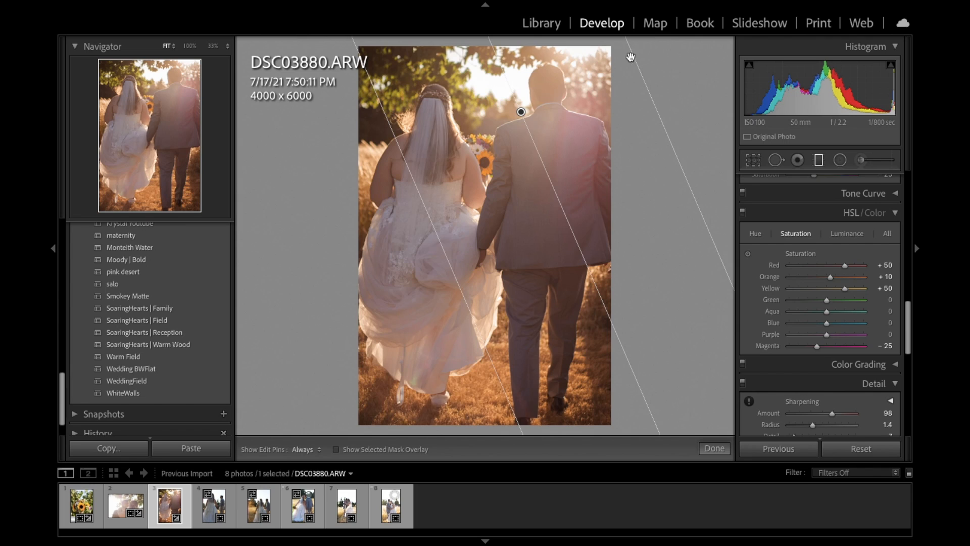
scroll(817, 319, "up", 10)
scroll(817, 320, "up", 5)
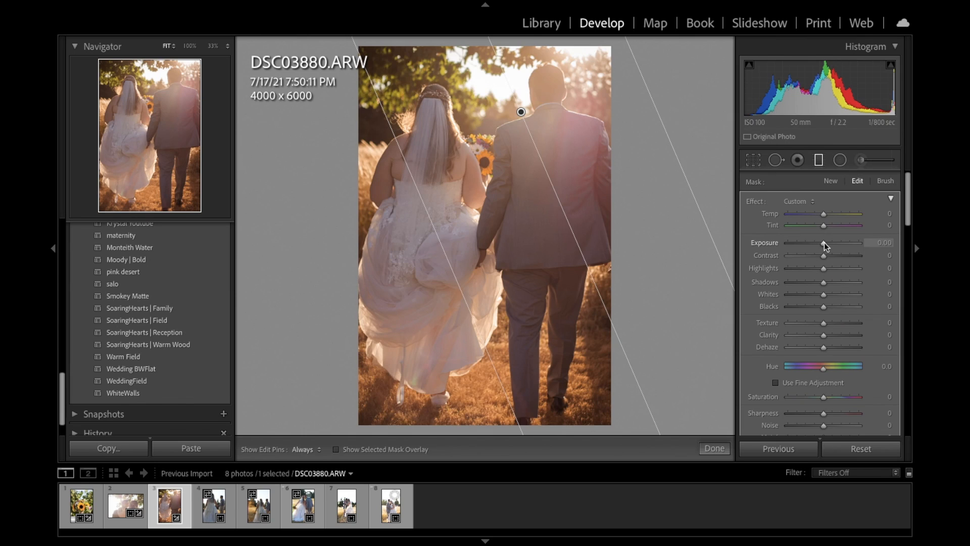
left_click_drag(824, 241, 825, 242)
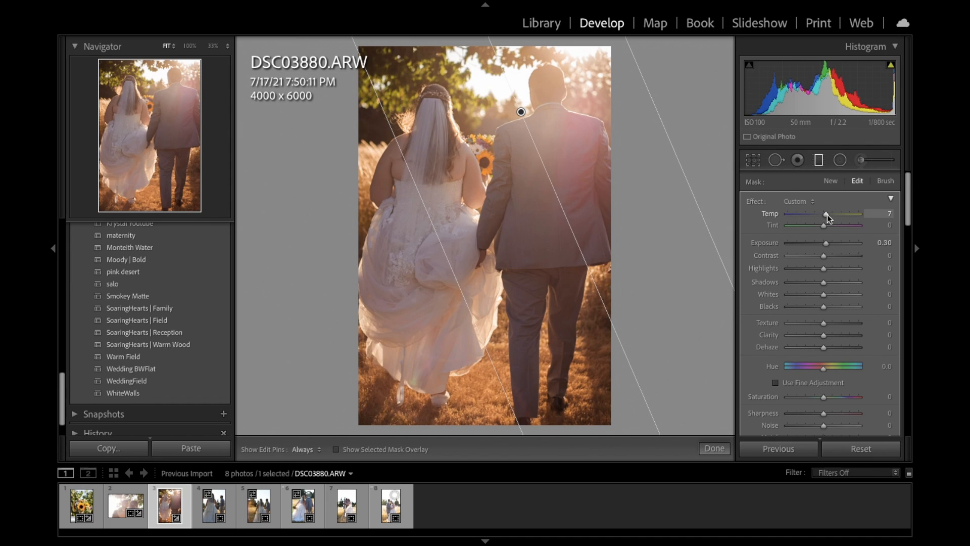
Warm the graduated filter by setting its Temp to 39.
key("Up")
key("Up")
key("Up")
key("Up")
left_click_drag(833, 214, 838, 214)
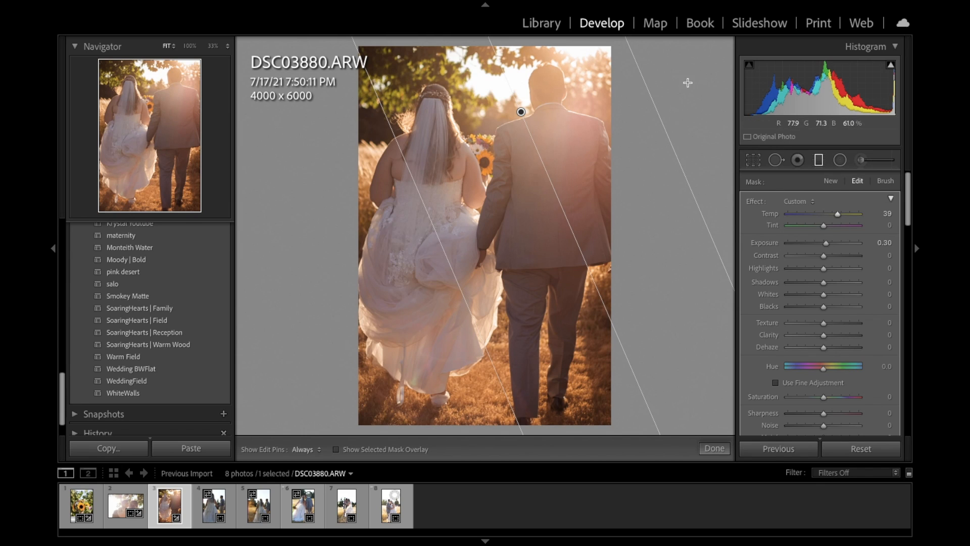
Move the graduated filter down to the hem of the groom's jacket and compare the photo with its before view.
left_click_drag(521, 112, 557, 258)
key("Delete")
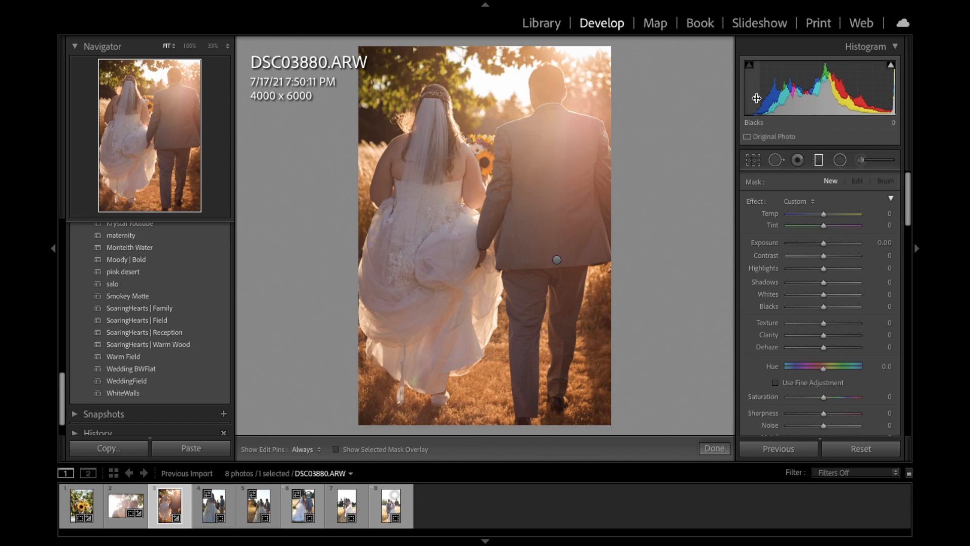
key("backslash")
key("backslash")
Apply the previous photo's settings to DSC03928.ARW, the couple holding hands in the field.
key("Right")
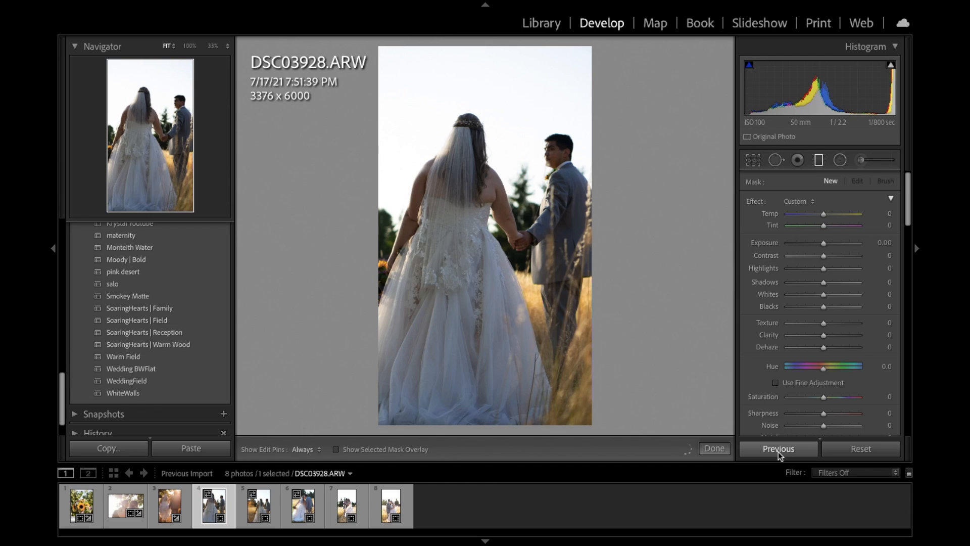
left_click(778, 449)
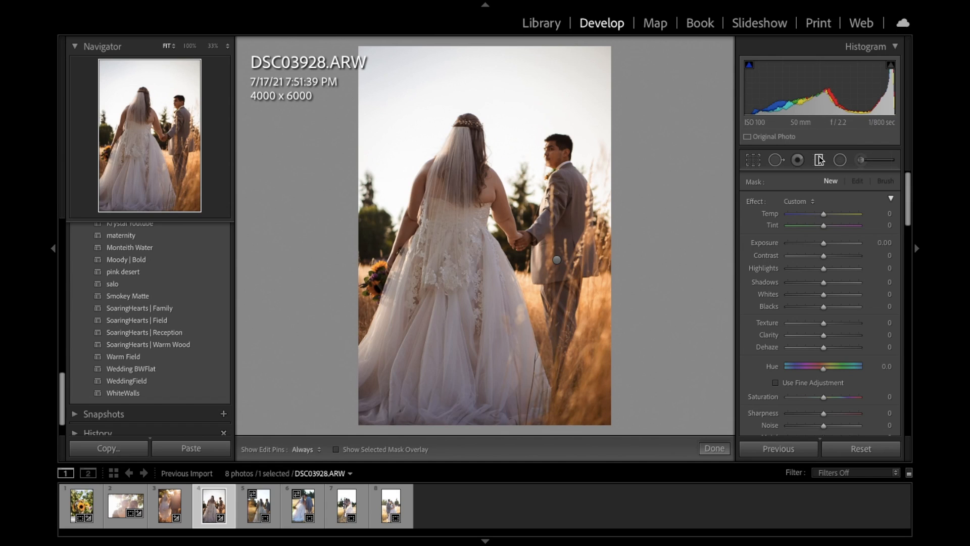
Select the copied graduated filter on the groom and switch it off and on to compare its effect.
left_click(557, 260)
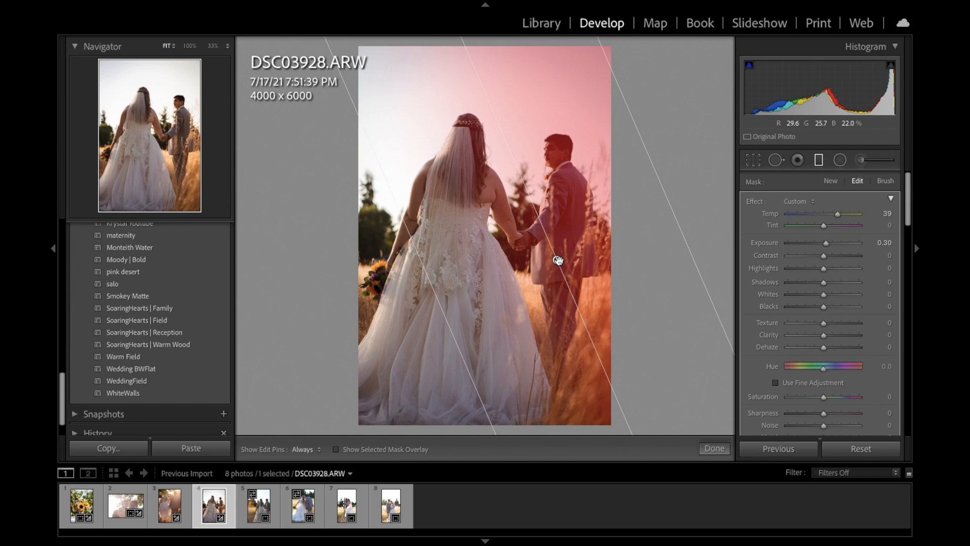
scroll(747, 301, "down", 3)
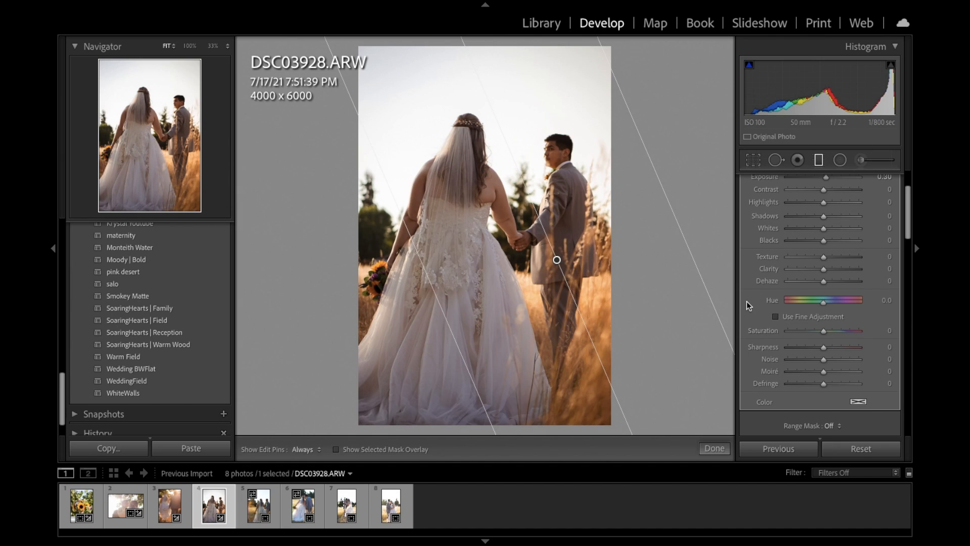
scroll(747, 301, "down", 4)
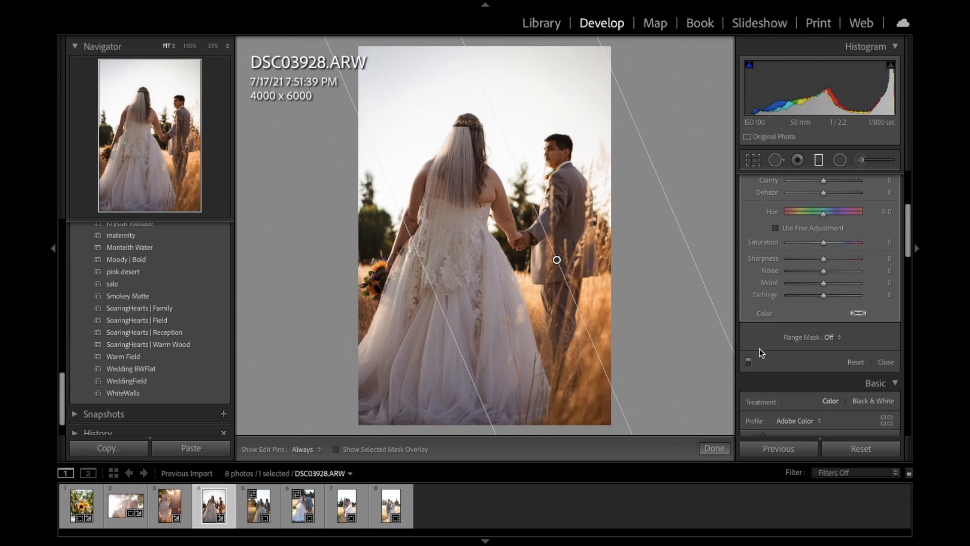
left_click(748, 362)
left_click(749, 361)
left_click(749, 361)
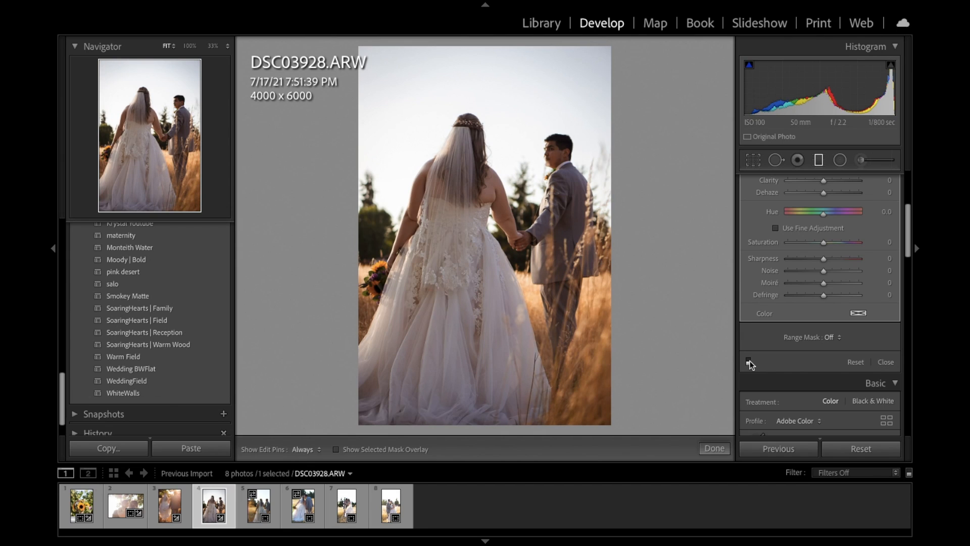
left_click(748, 361)
left_click(748, 361)
left_click(749, 362)
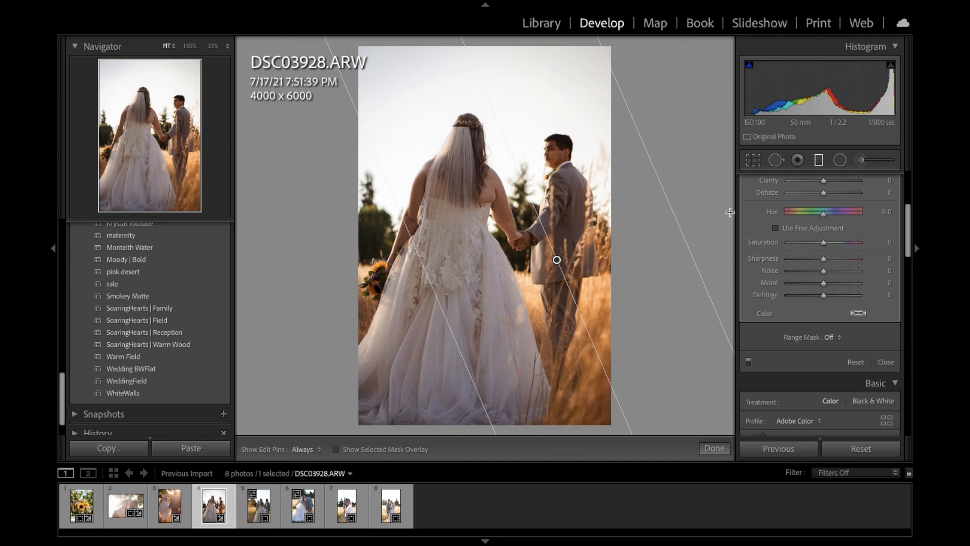
left_click(753, 160)
left_click_drag(475, 222, 497, 251)
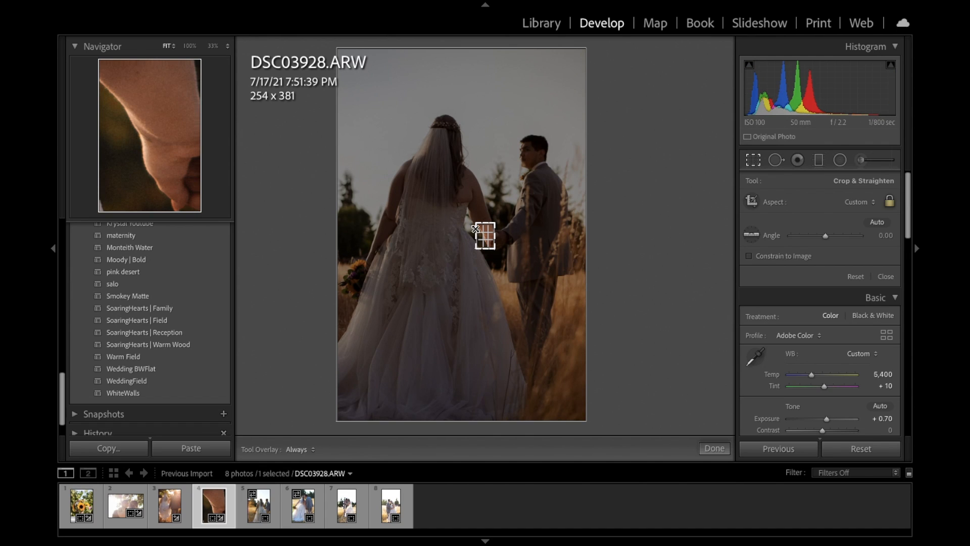
key("ctrl+z")
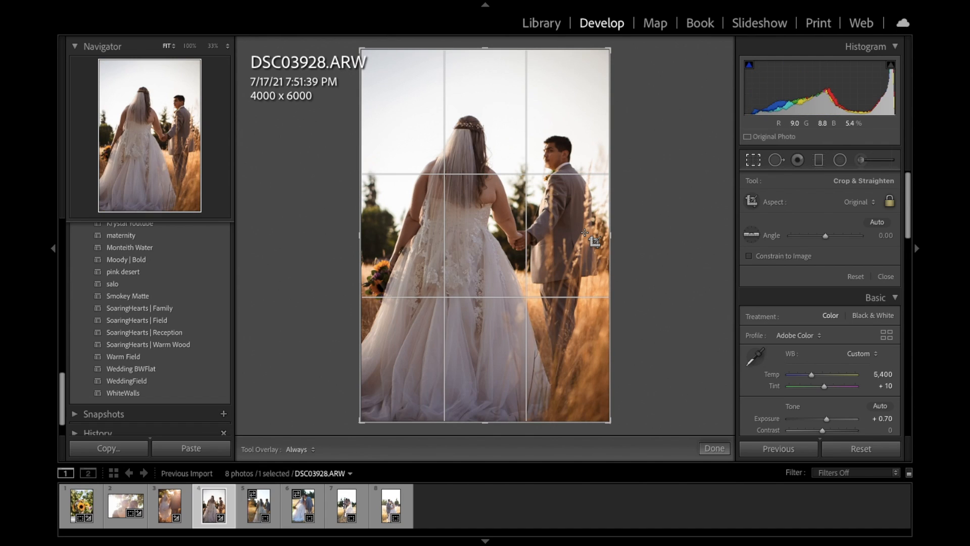
key("r")
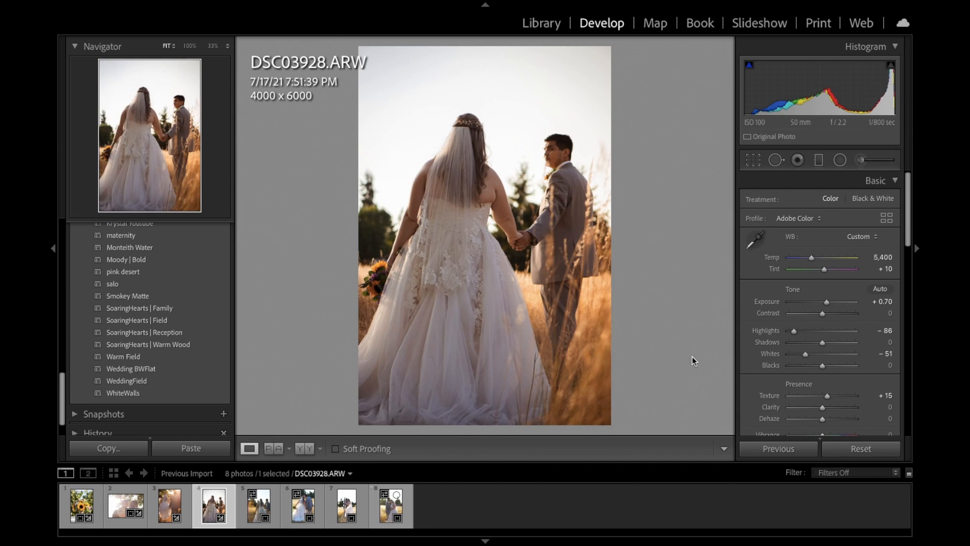
Tighten the crop of DSC03928.ARW to 3912 x 5868, keeping the original aspect ratio.
left_click(753, 160)
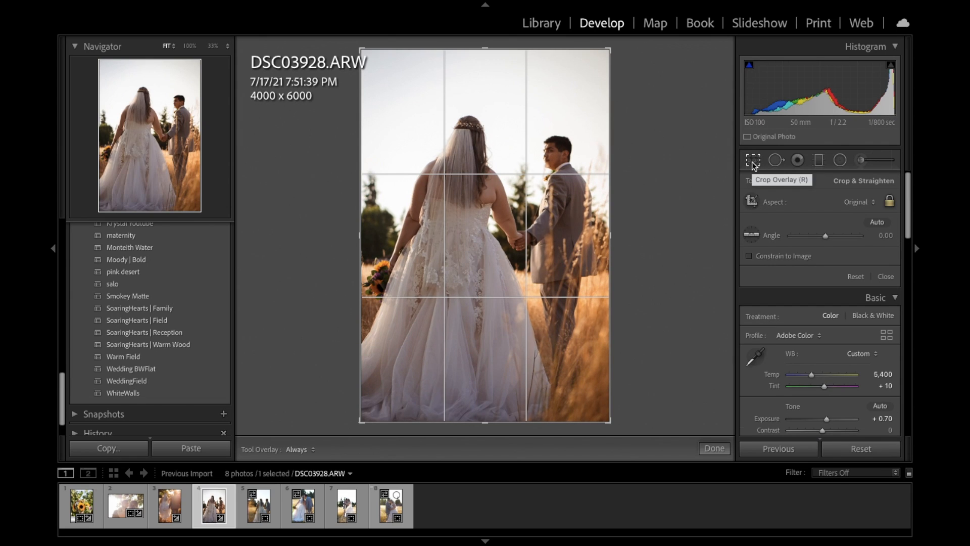
left_click_drag(621, 44, 620, 41)
key("Return")
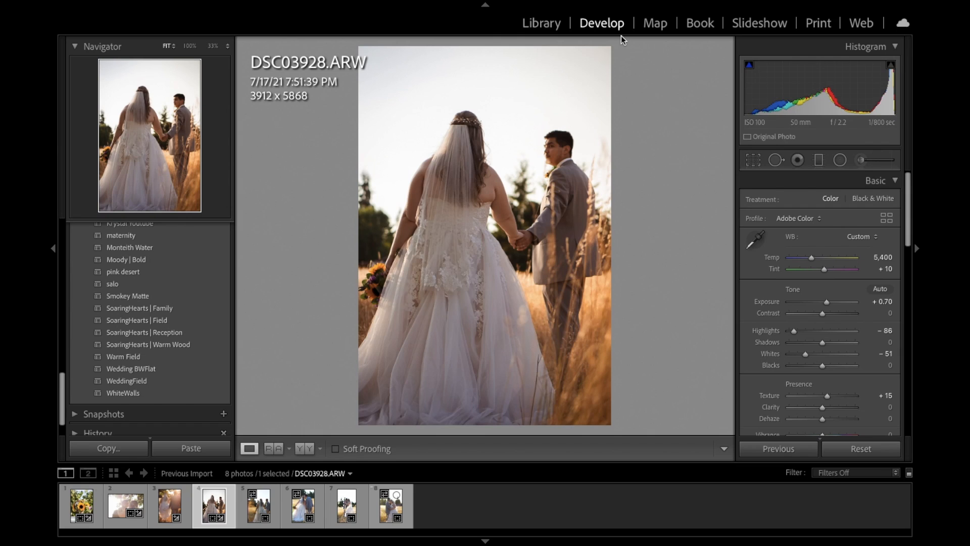
Compare the photo with its before view and inspect the groom's face and the bride's veil up close.
key("backslash")
key("backslash")
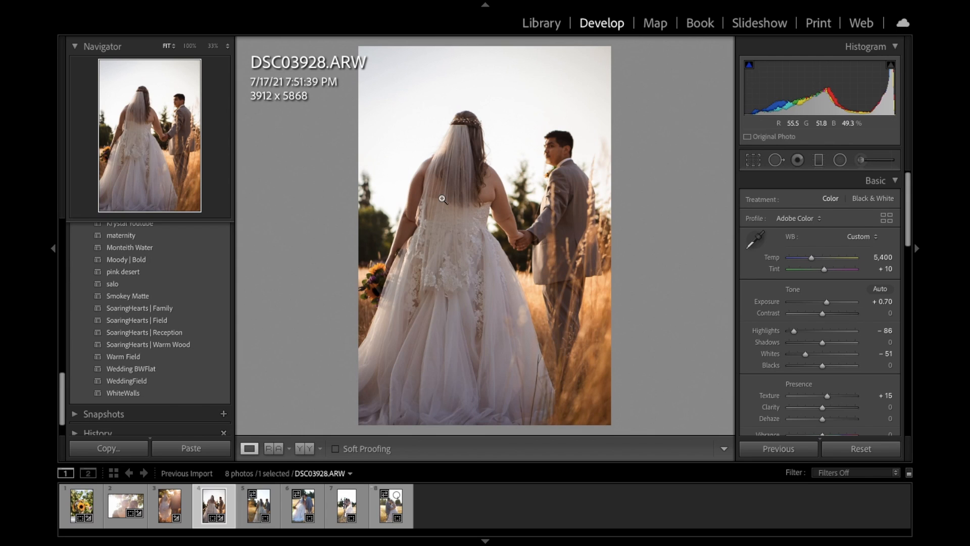
key("backslash")
key("backslash")
left_click(557, 149)
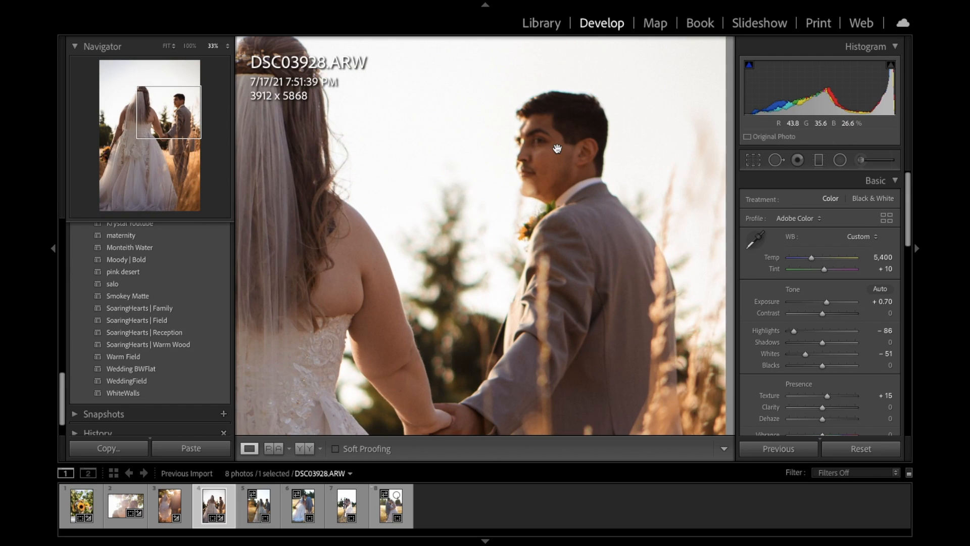
left_click(557, 149)
left_click(454, 133)
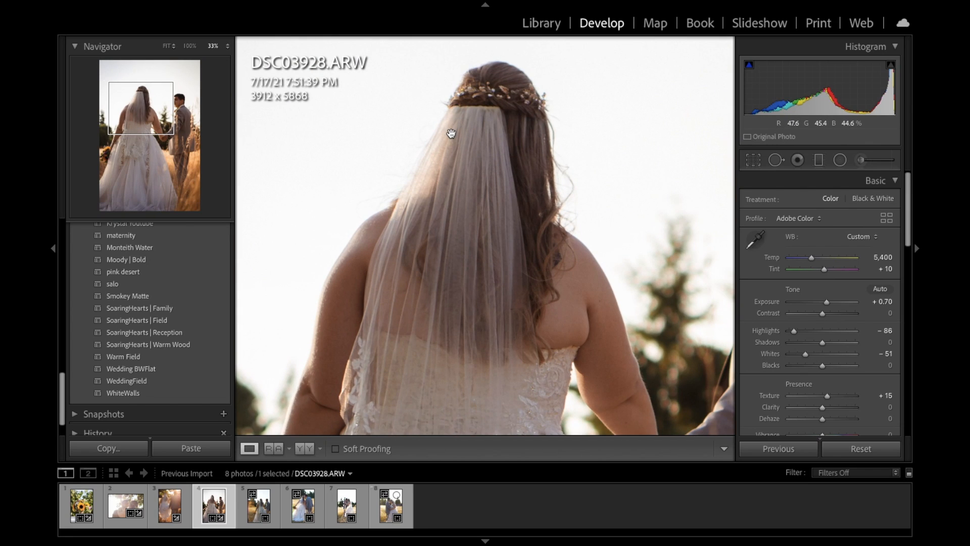
left_click(456, 146)
Set the sharpening Masking of DSC03928.ARW to 49.
scroll(792, 329, "down", 10)
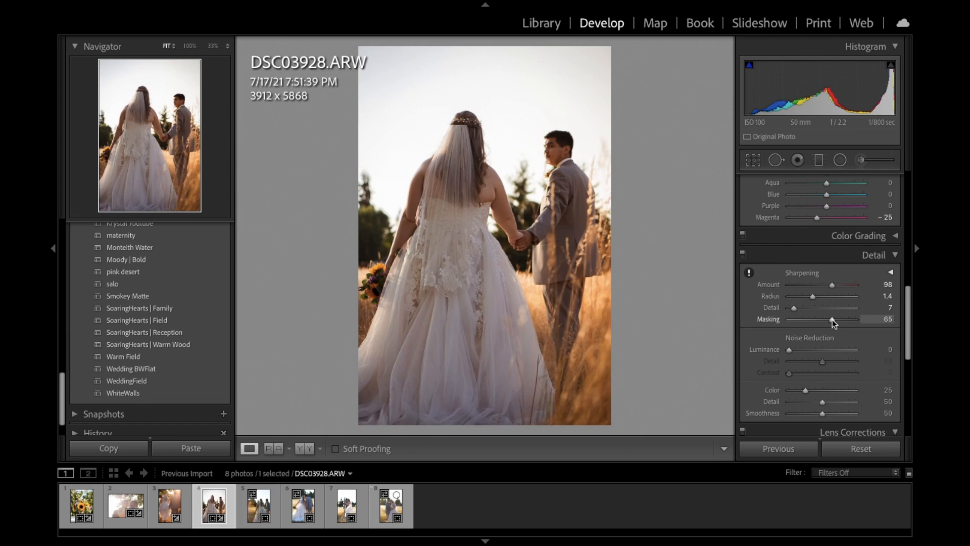
left_click(832, 319, "alt")
left_click_drag(832, 320, 821, 320)
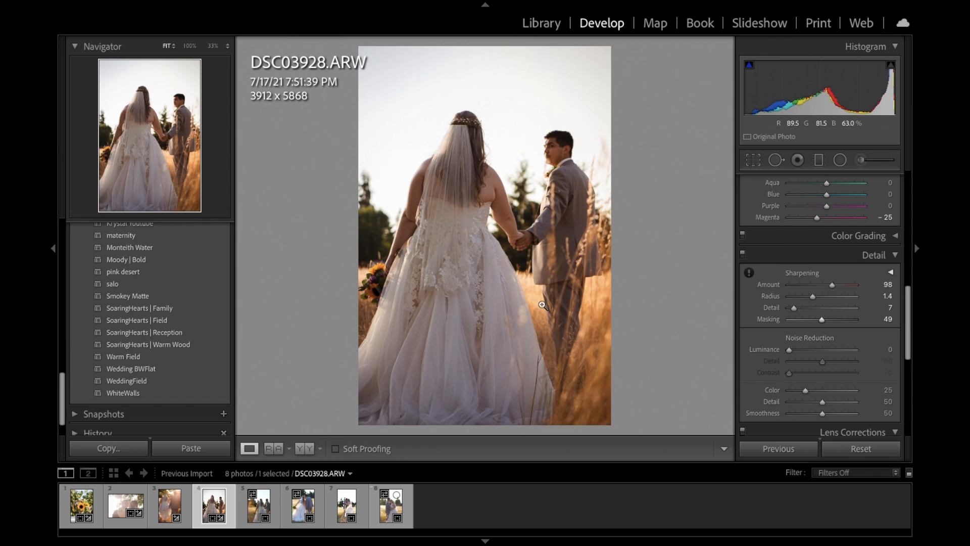
Check the couple up close in DSC03962.ARW and apply the previous photo's settings to it.
key("Right")
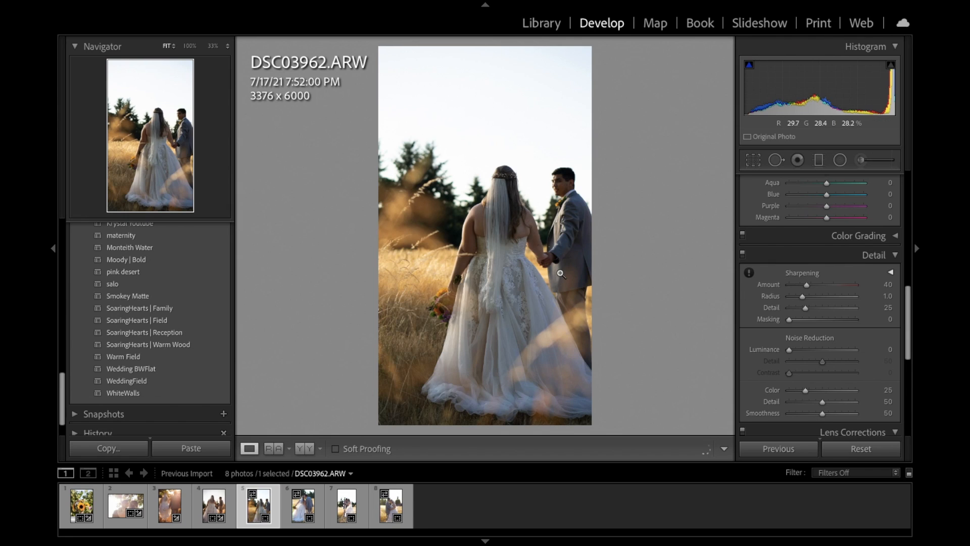
left_click(559, 196)
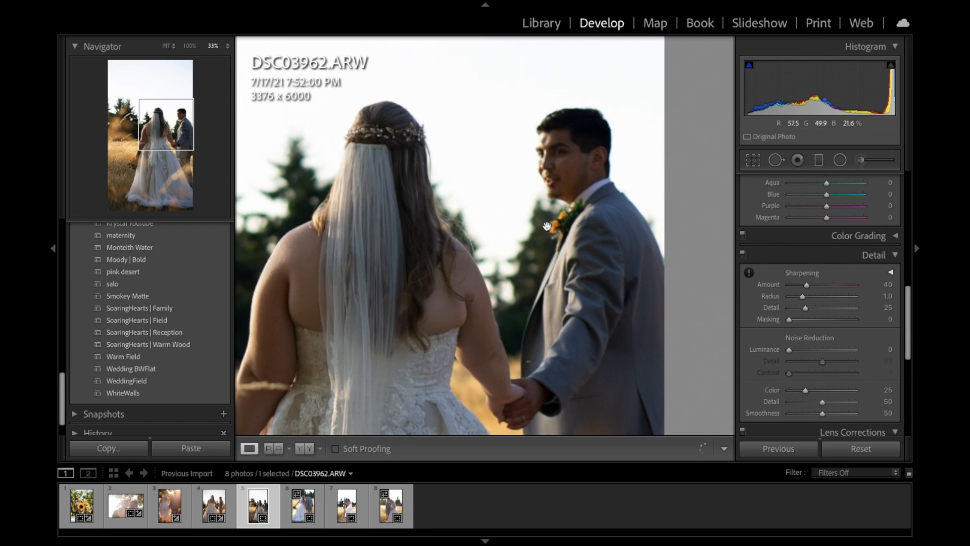
left_click(558, 196)
left_click(766, 451)
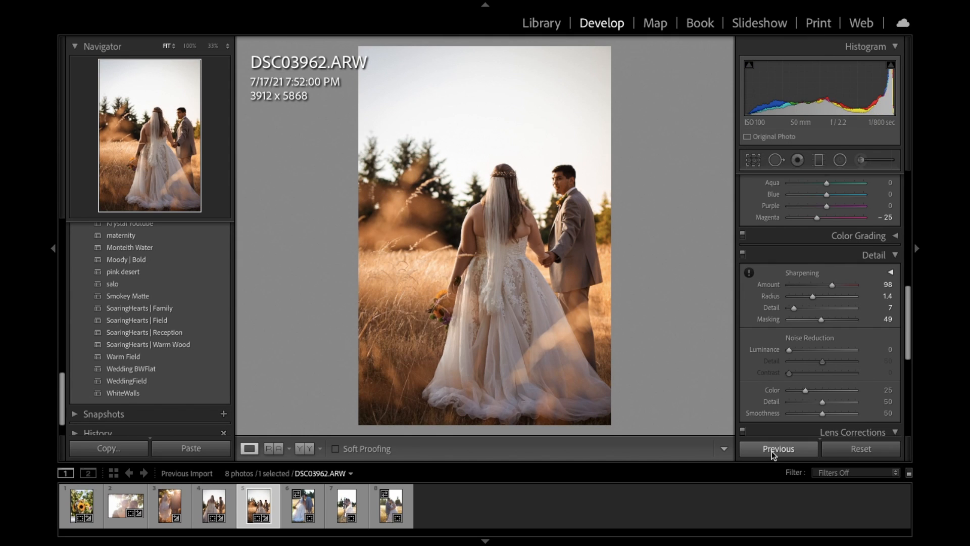
Straighten DSC03962.ARW to an angle of 0.68 and crop it to 3922 x 5883 at the original aspect ratio.
left_click(753, 161)
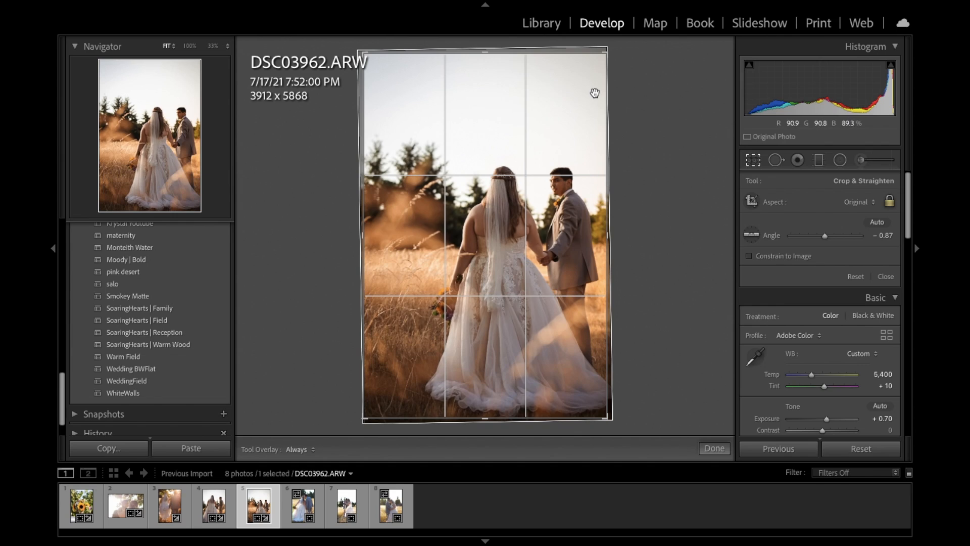
left_click_drag(615, 46, 614, 46)
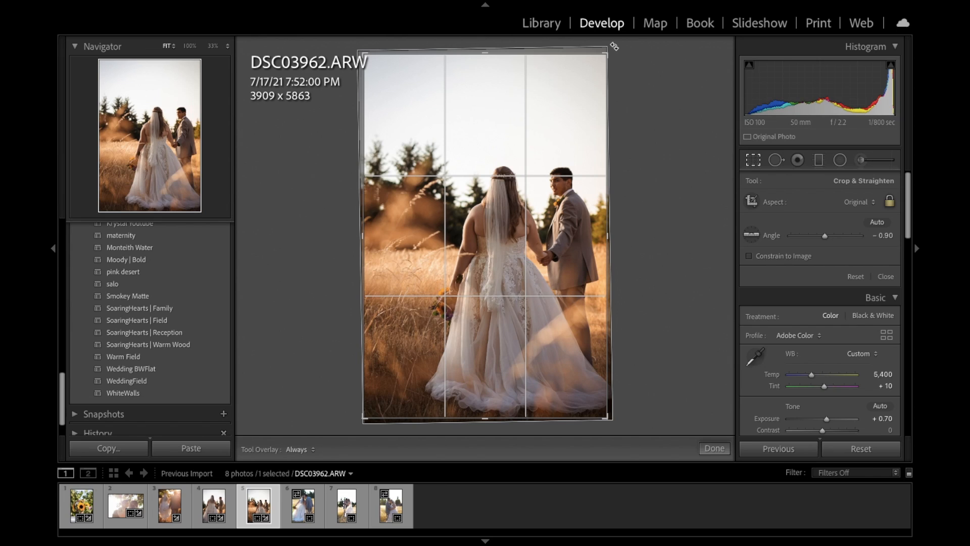
left_click_drag(615, 46, 620, 51)
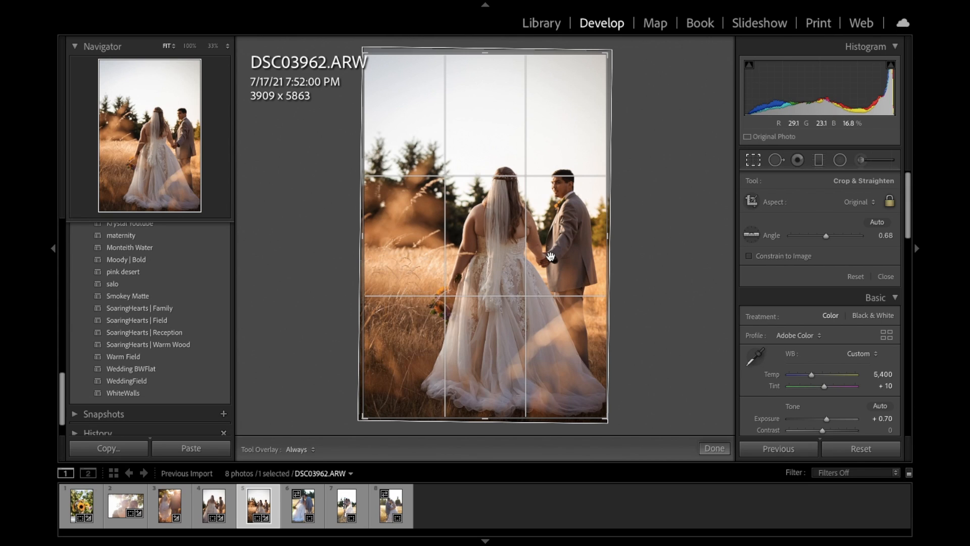
left_click_drag(539, 255, 540, 241)
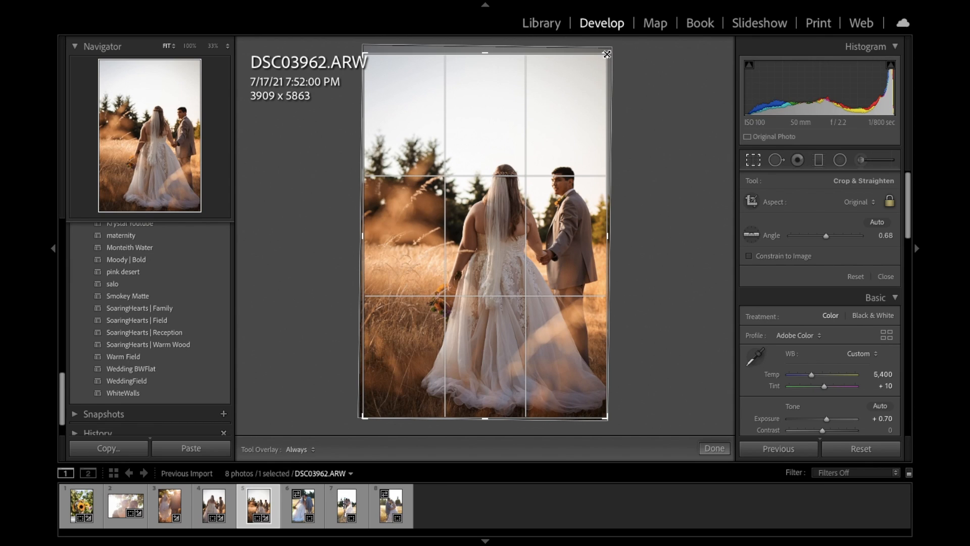
left_click_drag(606, 56, 608, 52)
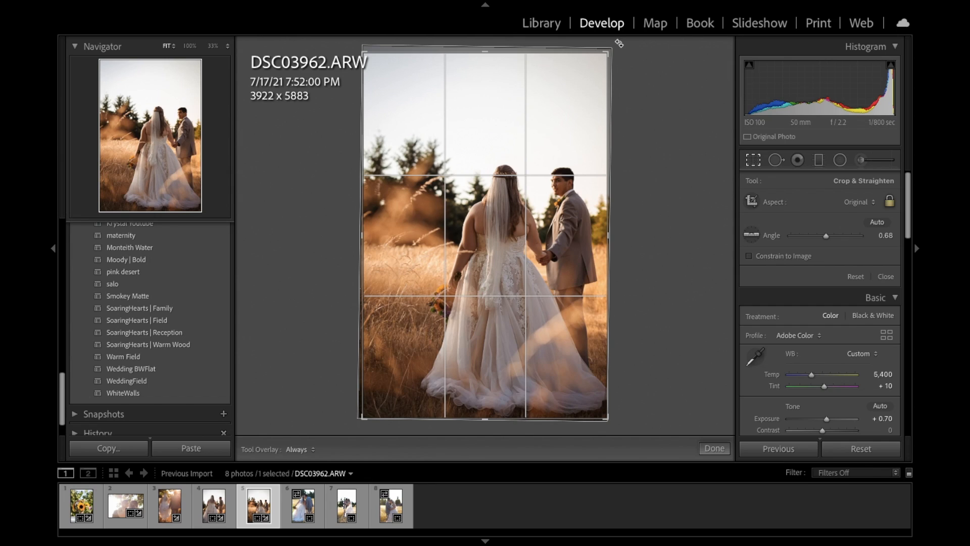
key("Return")
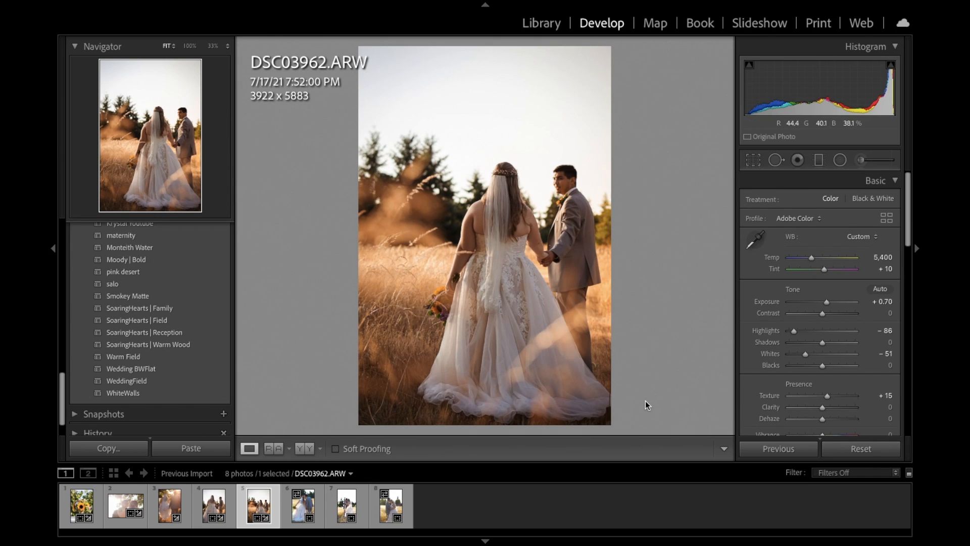
Compare the photo with its before view, and switch the graduated filter on the groom off and on to judge its effect.
key("backslash")
key("backslash")
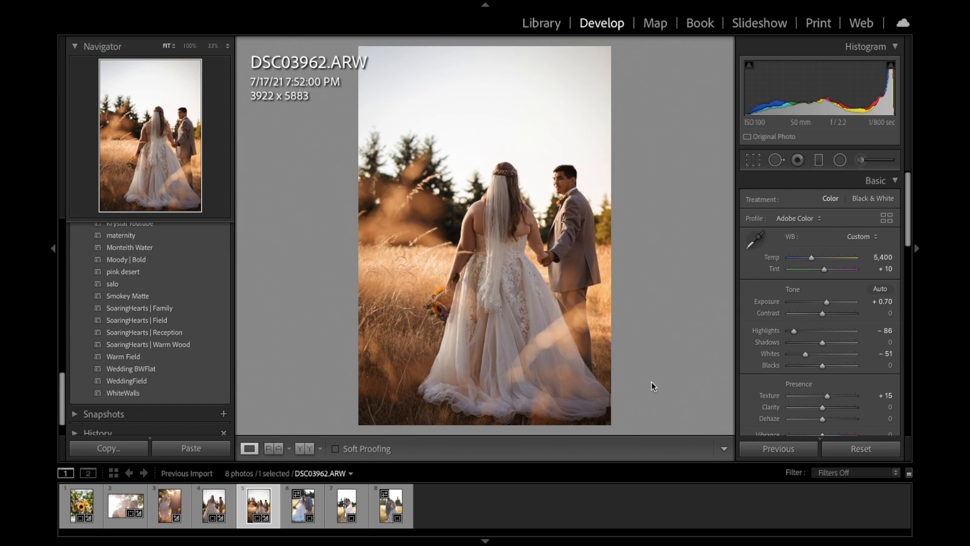
left_click(820, 165)
left_click(557, 257)
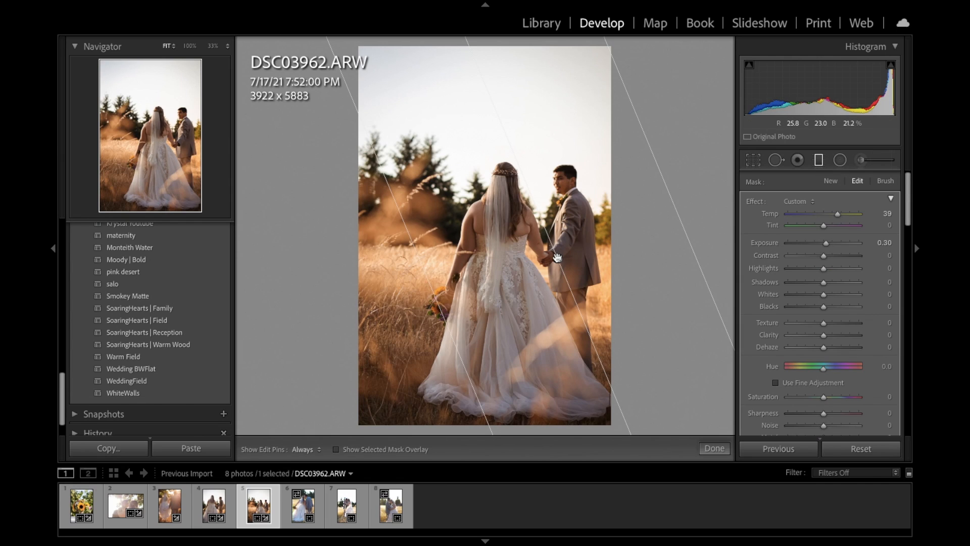
scroll(757, 310, "down", 3)
scroll(750, 398, "down", 2)
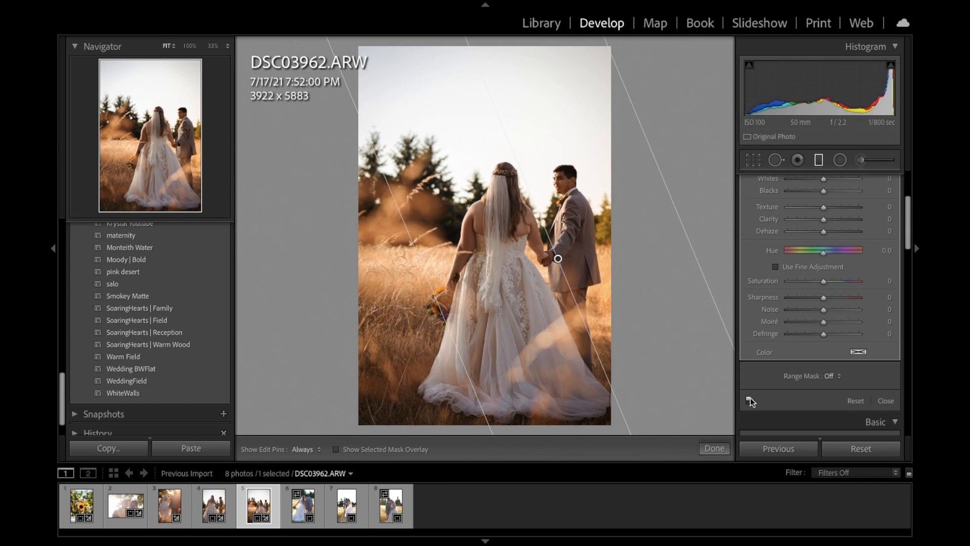
left_click(750, 400)
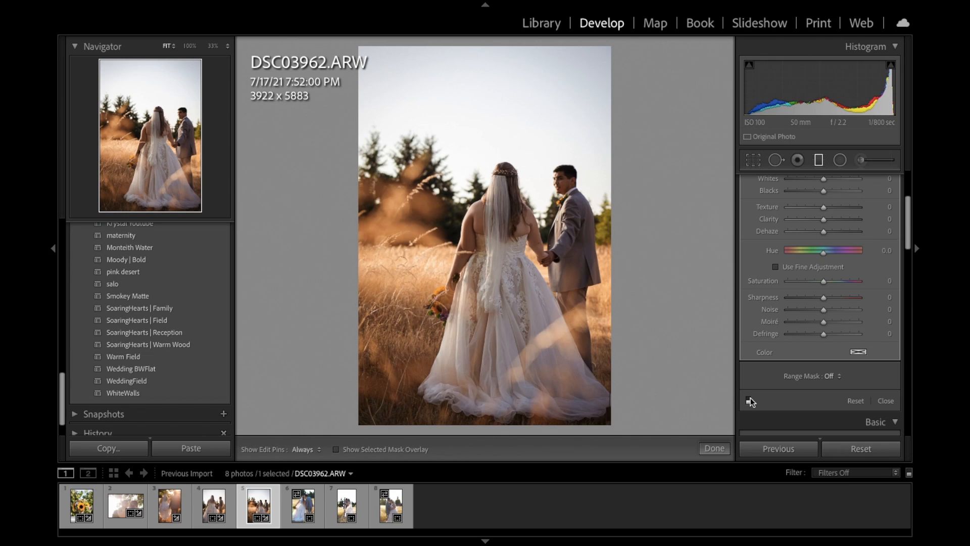
left_click(750, 400)
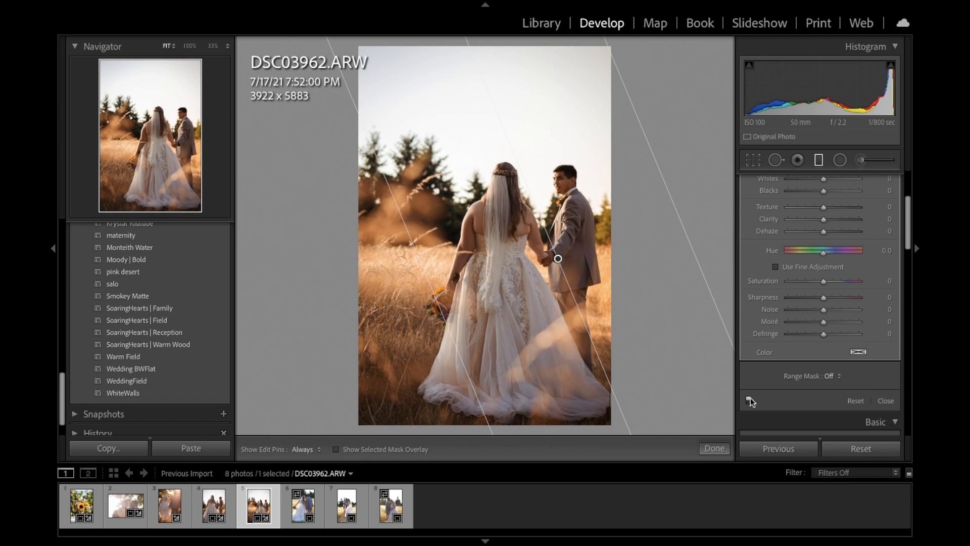
Reposition the graduated filter so its pin sits at the lower end of the bride's veil, and compare with the before view.
left_click_drag(557, 259, 364, 387)
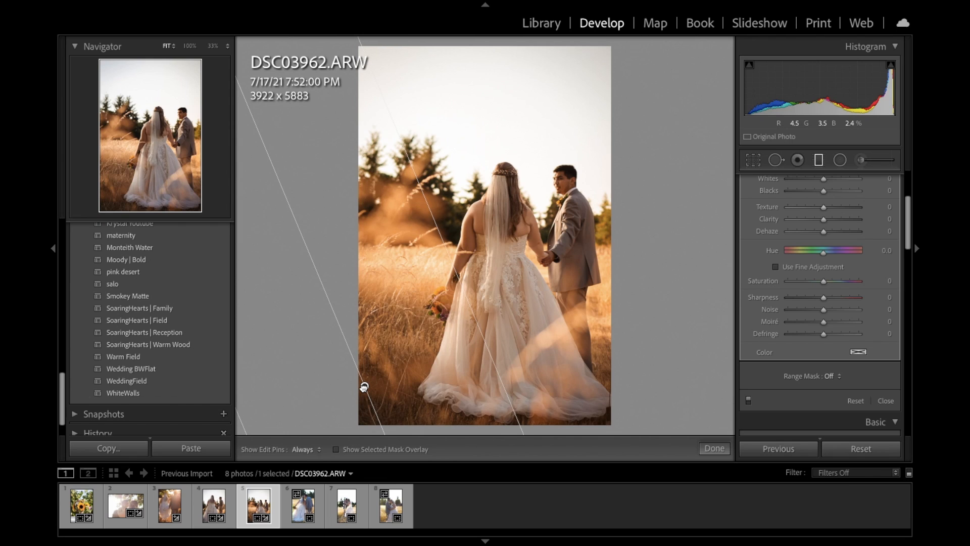
left_click_drag(364, 387, 487, 286)
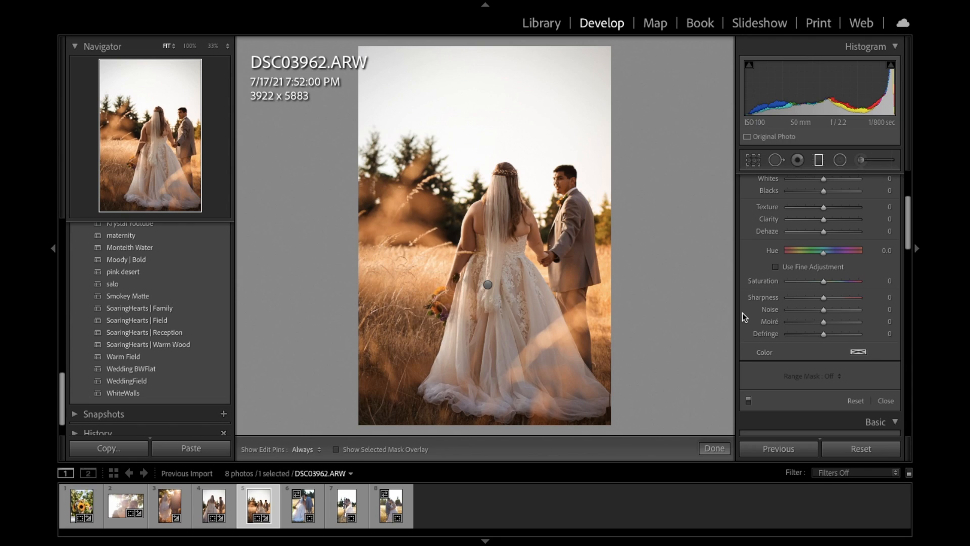
key("backslash")
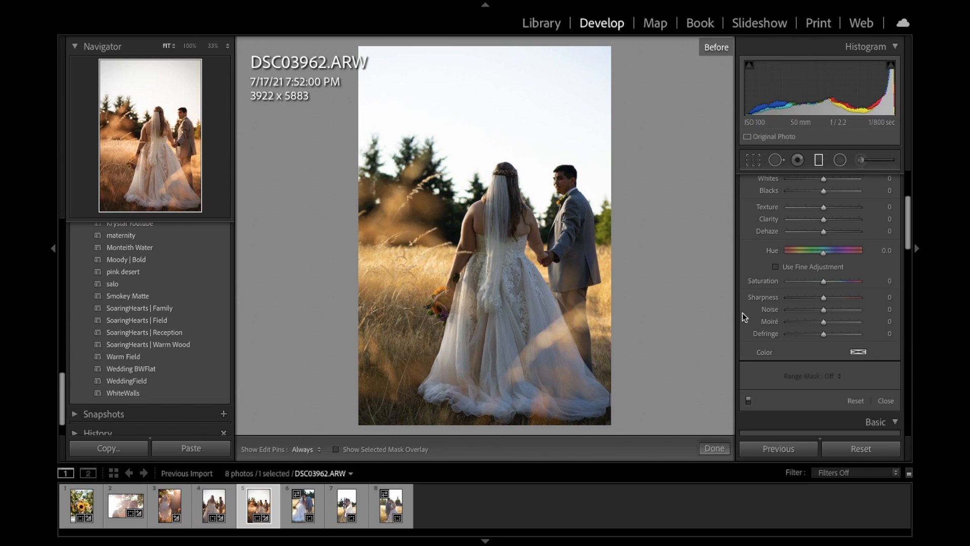
key("backslash")
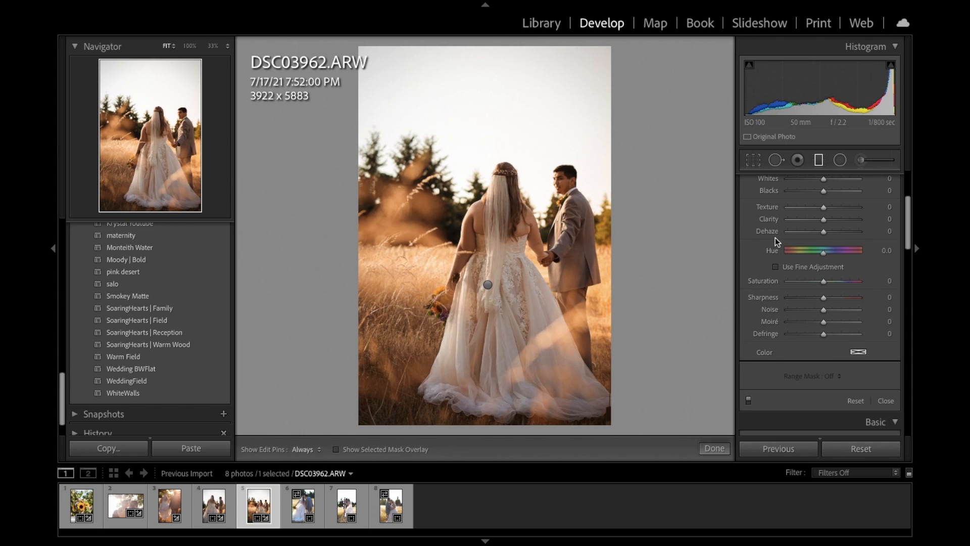
Apply the previous photo's settings to DSC04039.ARW, the kissing couple, and move the graduated filter onto the groom's jacket.
left_click(297, 505)
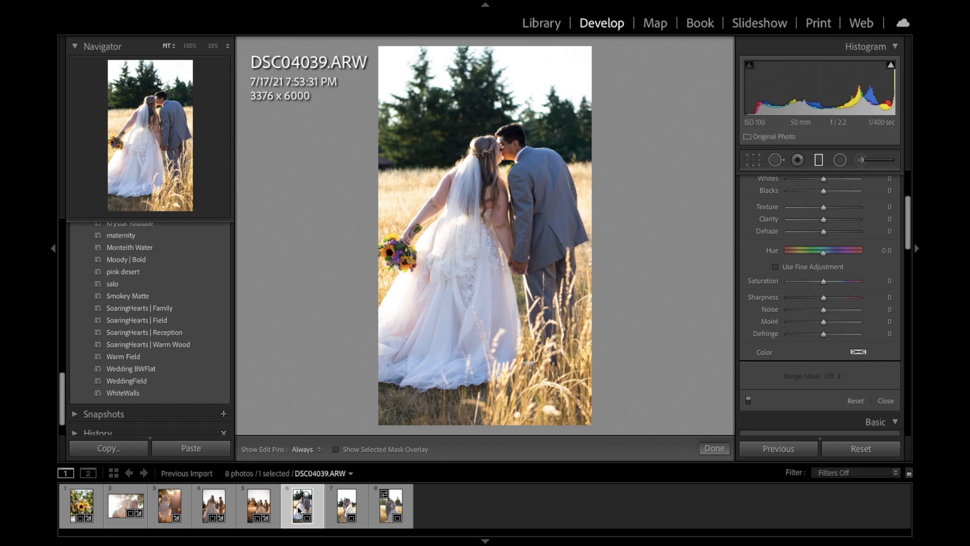
left_click(767, 448)
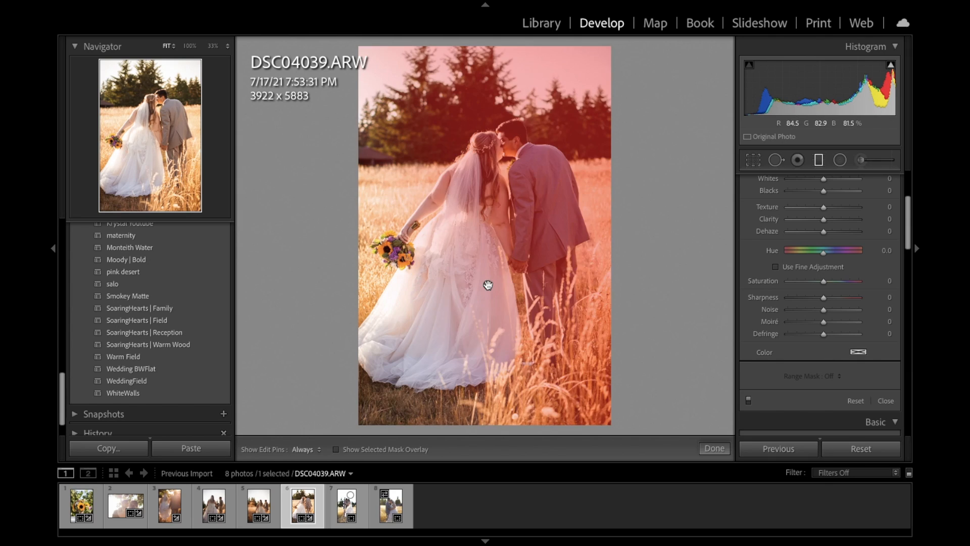
left_click(487, 285)
left_click_drag(486, 286, 572, 225)
Compare the graduated filter's effect off and on, and shift its pin up to the middle of the groom's back.
scroll(825, 357, "down", 2)
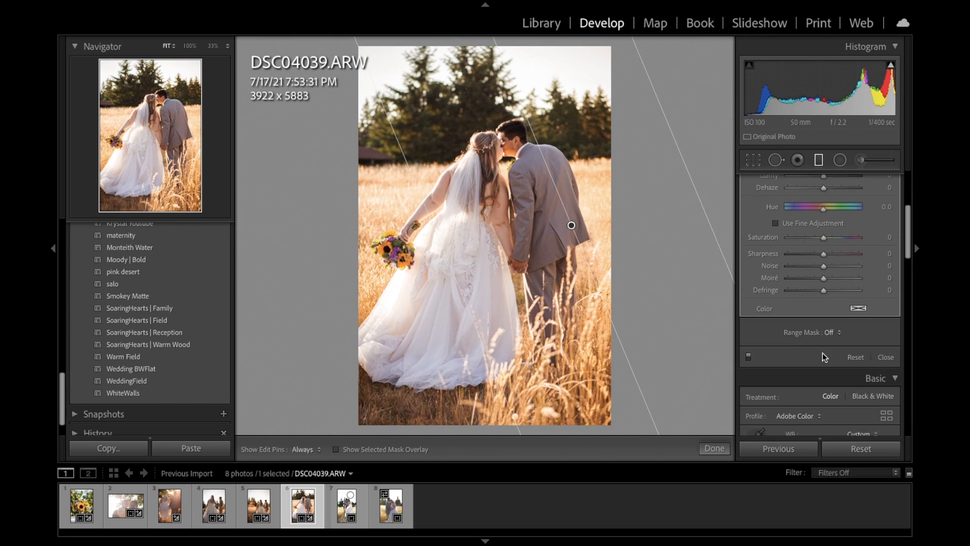
left_click(747, 344)
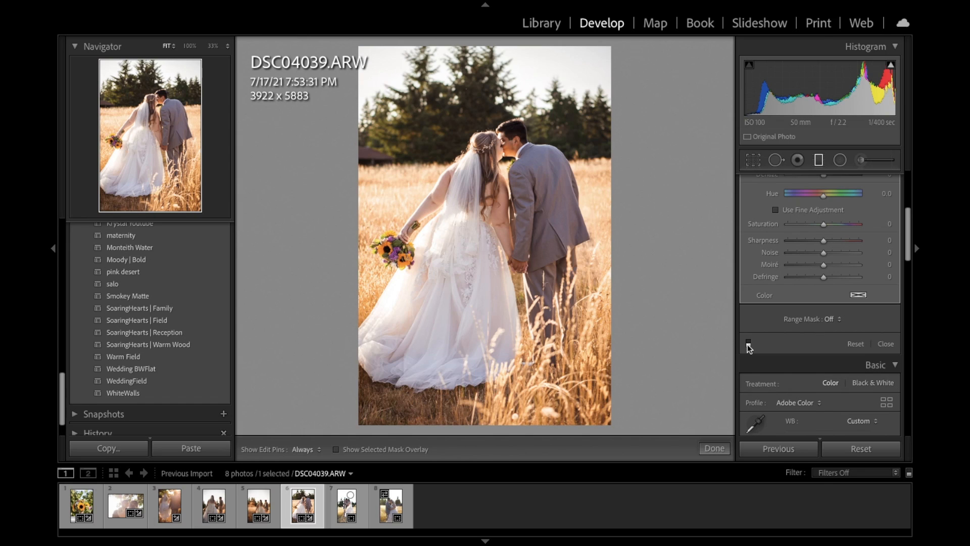
left_click(747, 344)
left_click(747, 344)
left_click(748, 344)
left_click_drag(580, 217, 600, 203)
left_click_drag(604, 202, 564, 199)
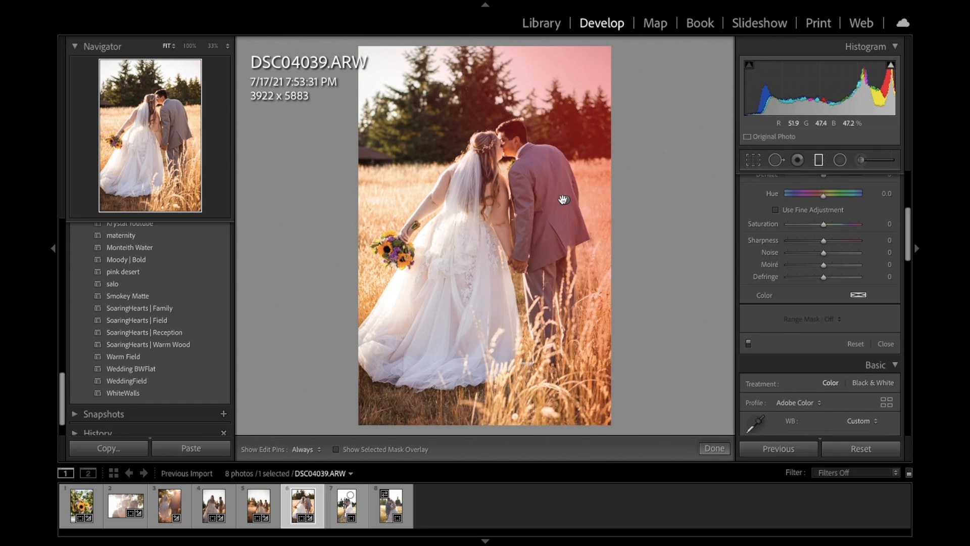
Straighten DSC04039.ARW to an angle of -0.60 and reframe the couple with a 3857 x 5786 crop.
left_click(752, 159)
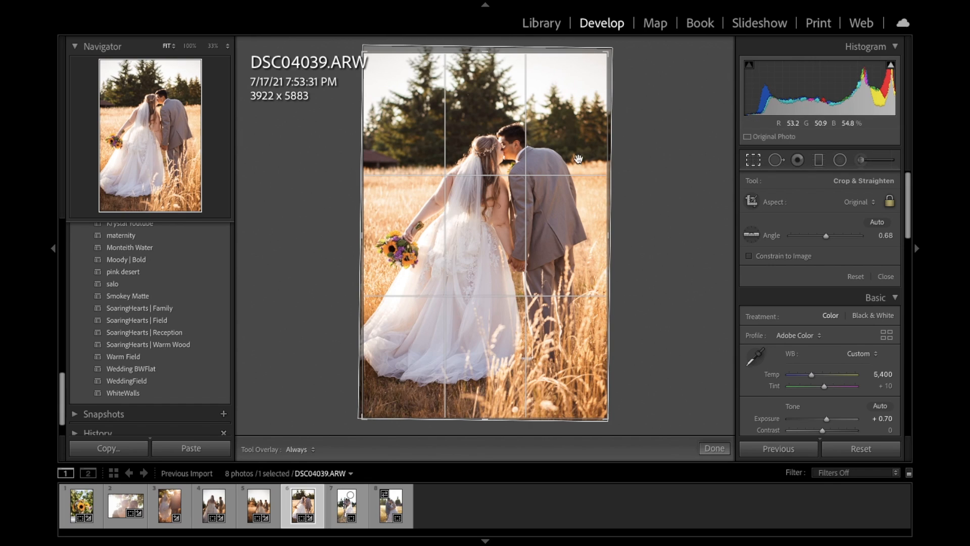
left_click_drag(618, 47, 612, 39)
left_click_drag(588, 124, 586, 138)
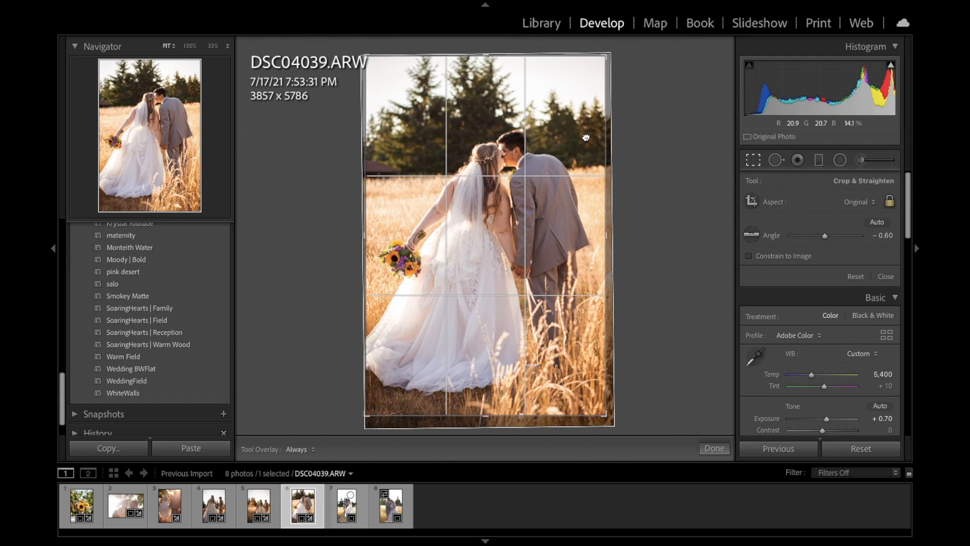
key("Return")
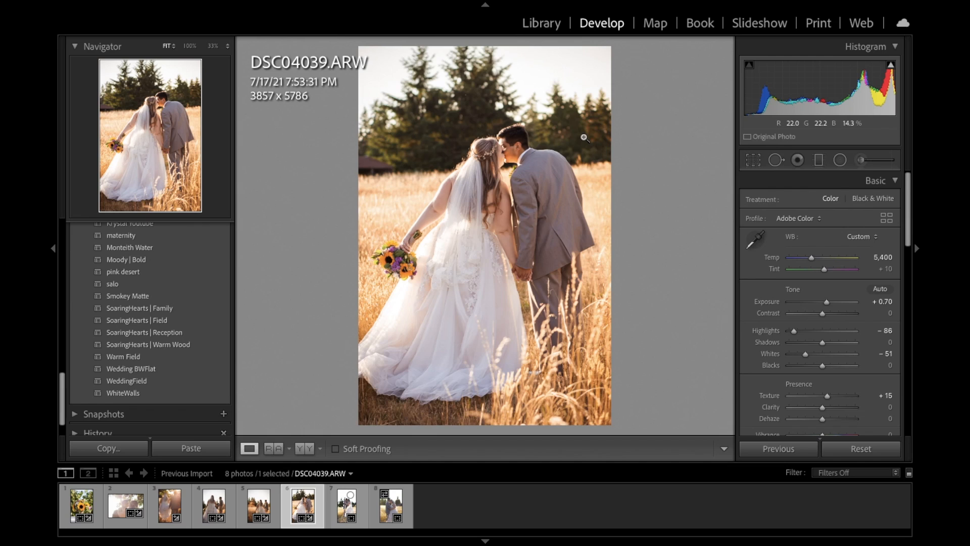
Inspect the kissing couple's faces up close and compare DSC04039.ARW with its before view.
left_click(500, 151)
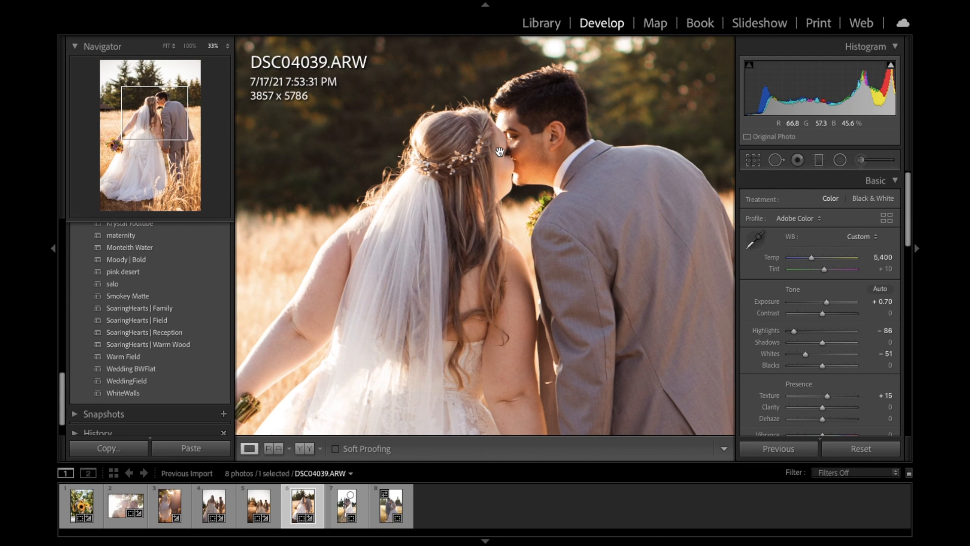
left_click(500, 151)
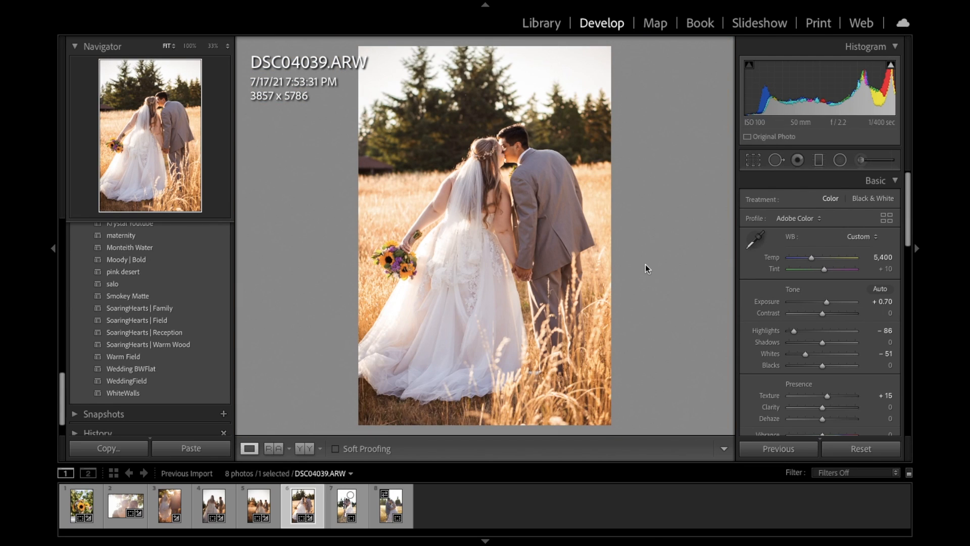
key("backslash")
key("backslash")
key("backslash")
key("backslash")
key("backslash")
key("backslash")
Apply the previous photo's settings to DSC04050.ARW, the couple touching foreheads, and tighten the crop to 3748 x 5623.
key("Right")
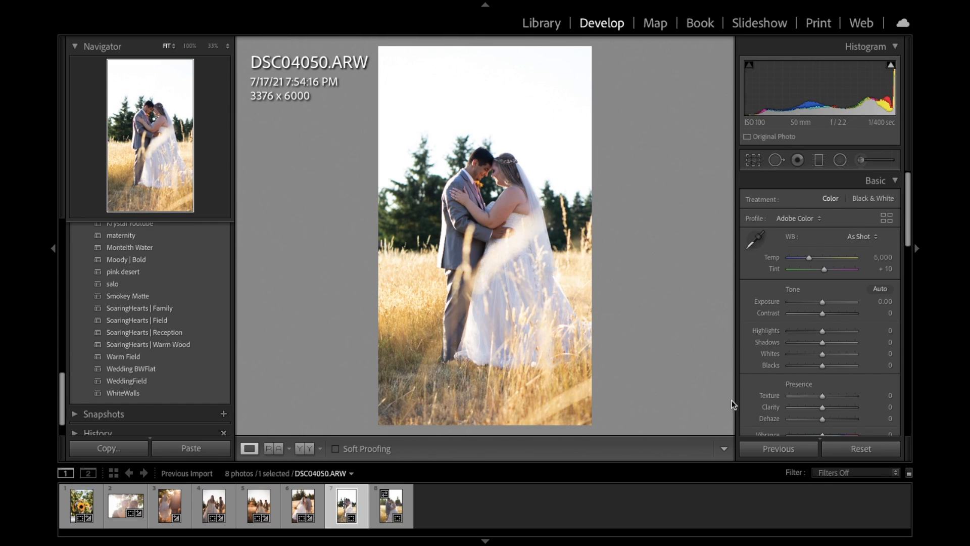
left_click(757, 447)
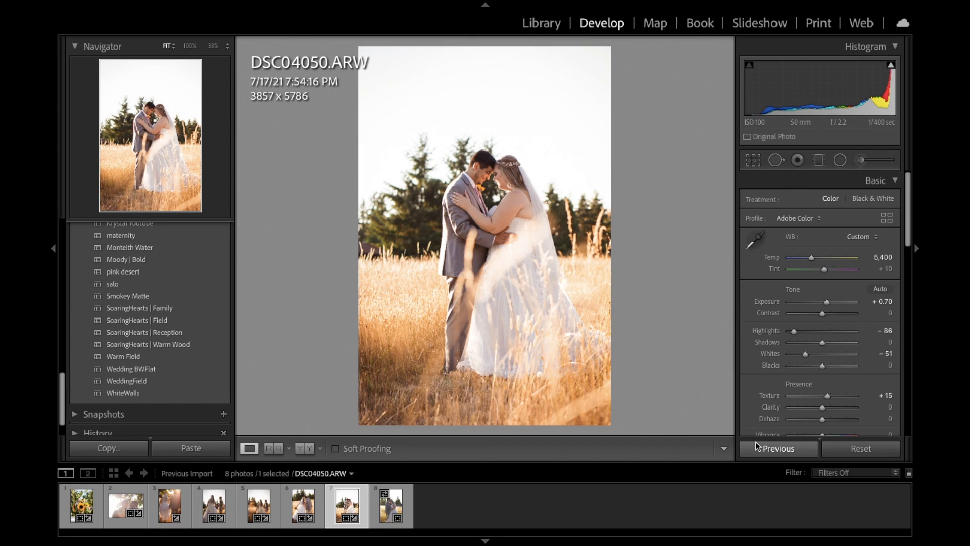
left_click(752, 160)
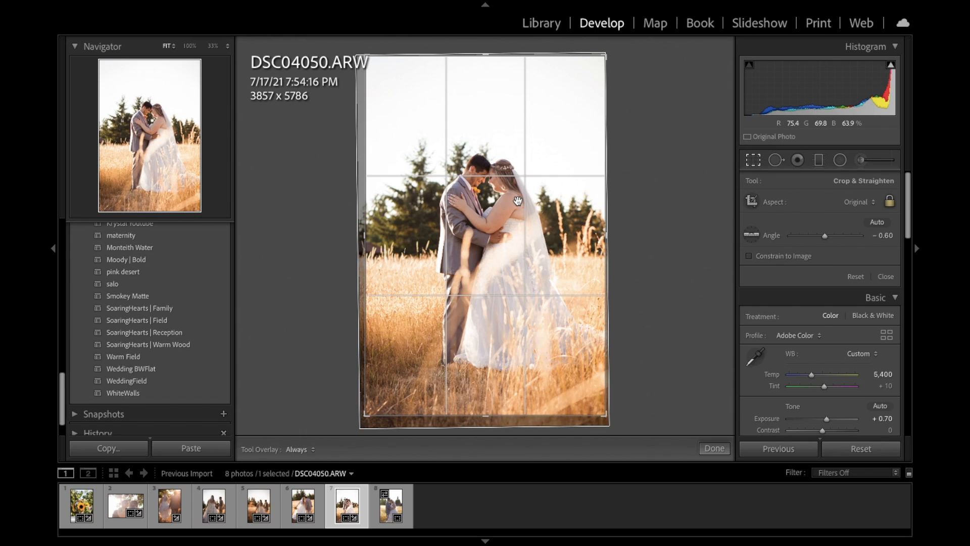
mouse_move(368, 407)
left_mouse_down()
mouse_move(377, 407)
mouse_move(371, 424)
left_mouse_up()
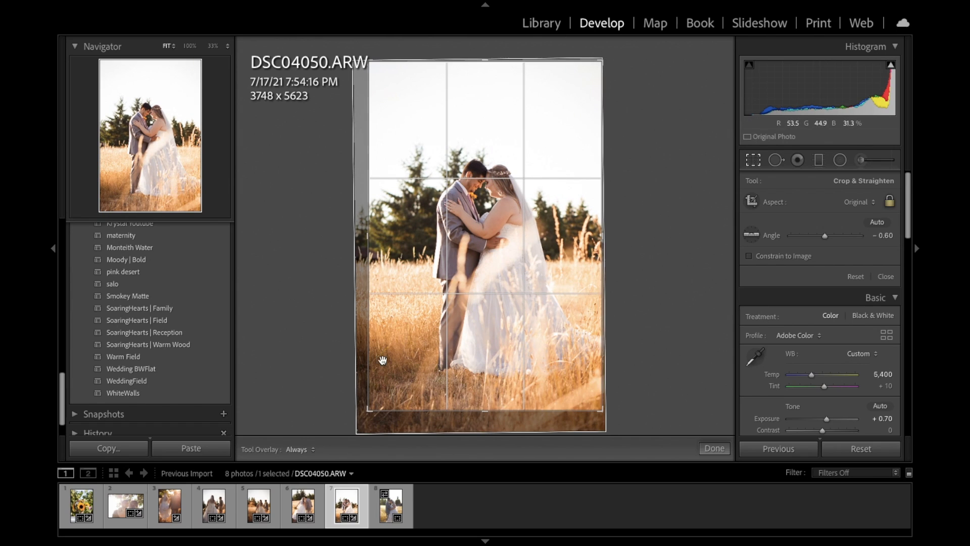
left_click_drag(478, 327, 481, 326)
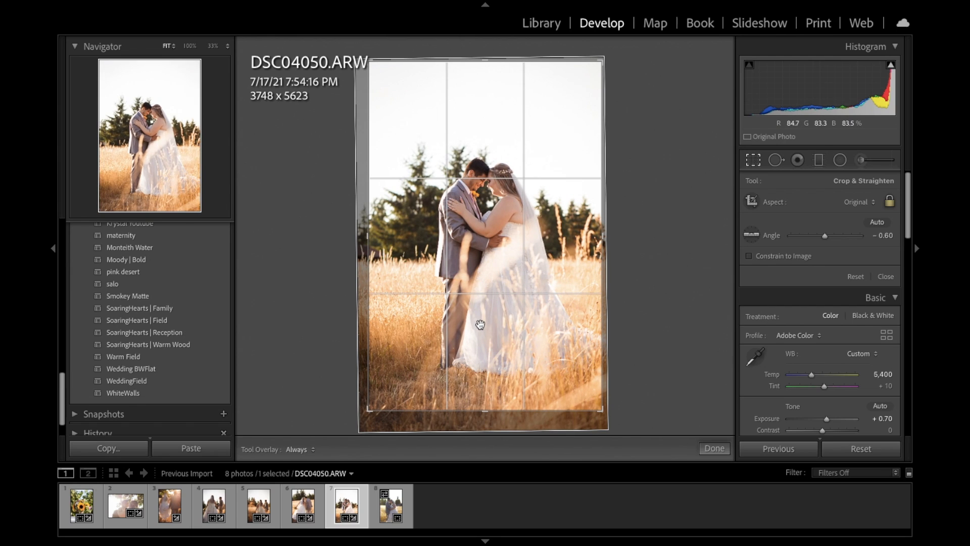
key("Return")
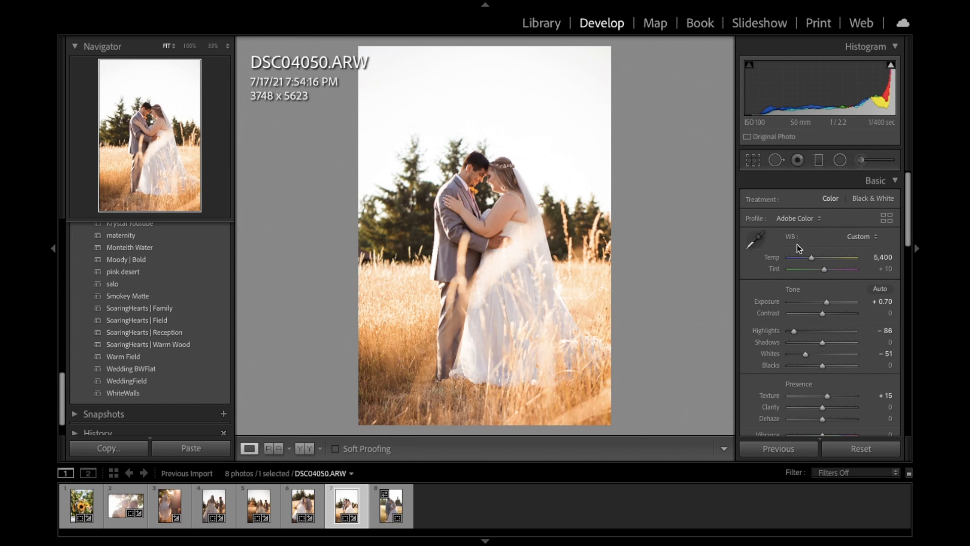
Reposition and rotate DSC04050.ARW's graduated filter so its pin sits on the bride's lower skirt, and compare its effect off and on.
left_click(819, 160)
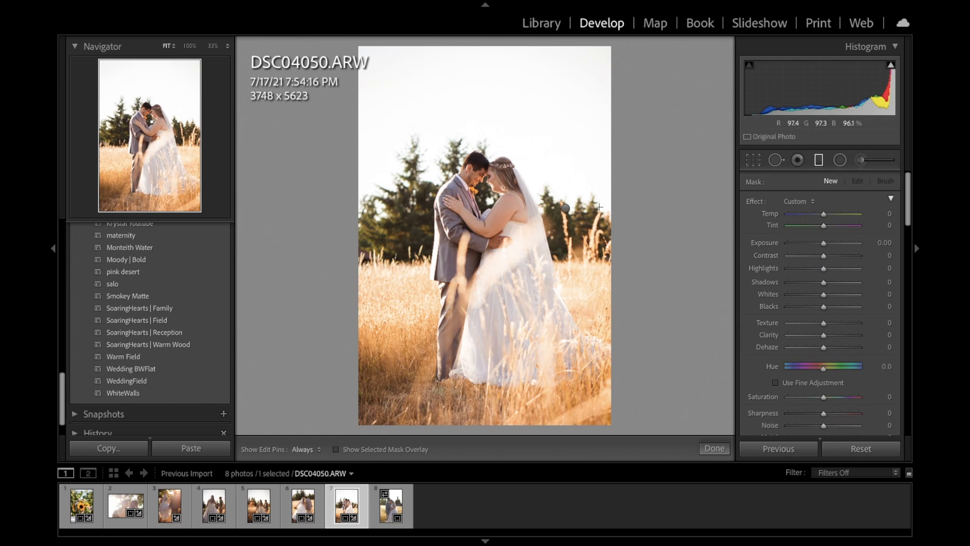
left_click(566, 209)
left_click_drag(566, 209, 539, 248)
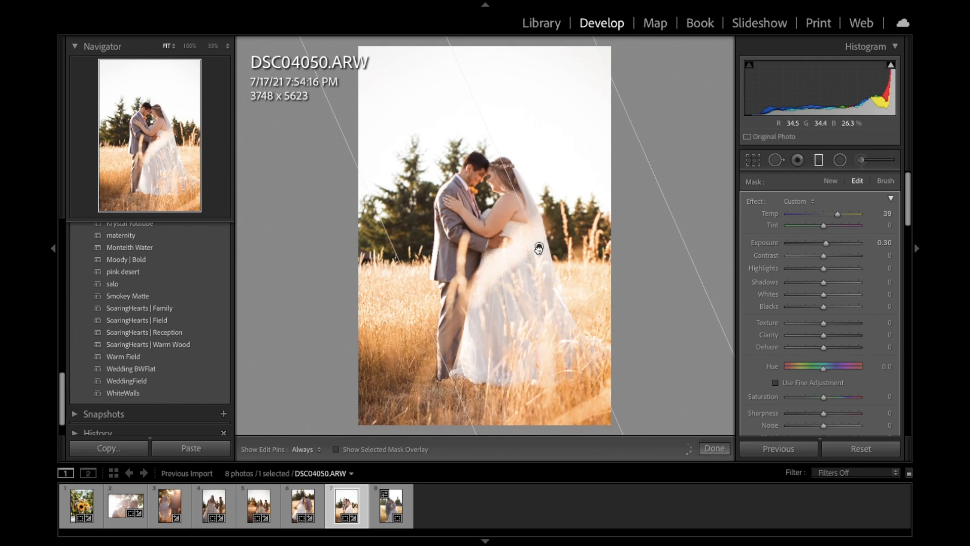
left_click_drag(489, 130, 539, 320)
left_click_drag(540, 246, 419, 243)
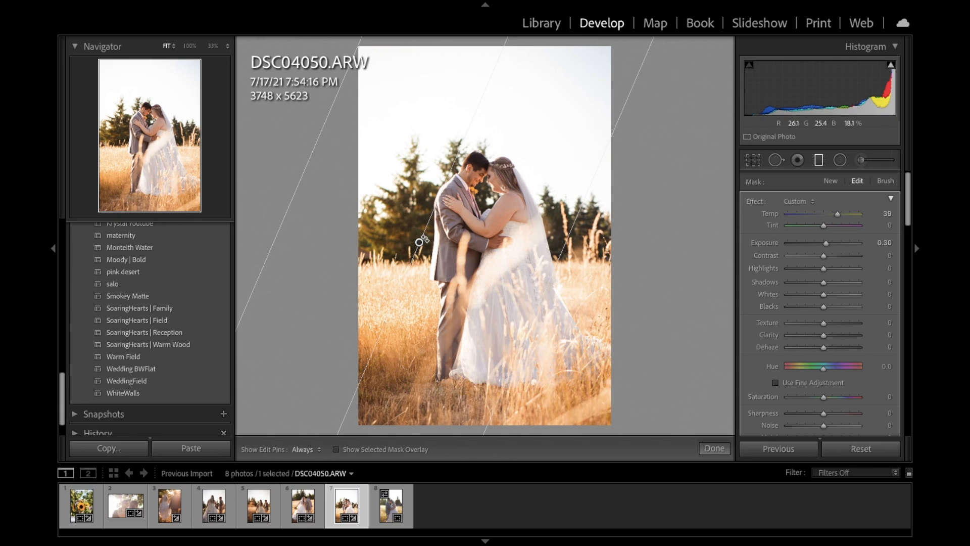
left_click_drag(419, 242, 548, 321)
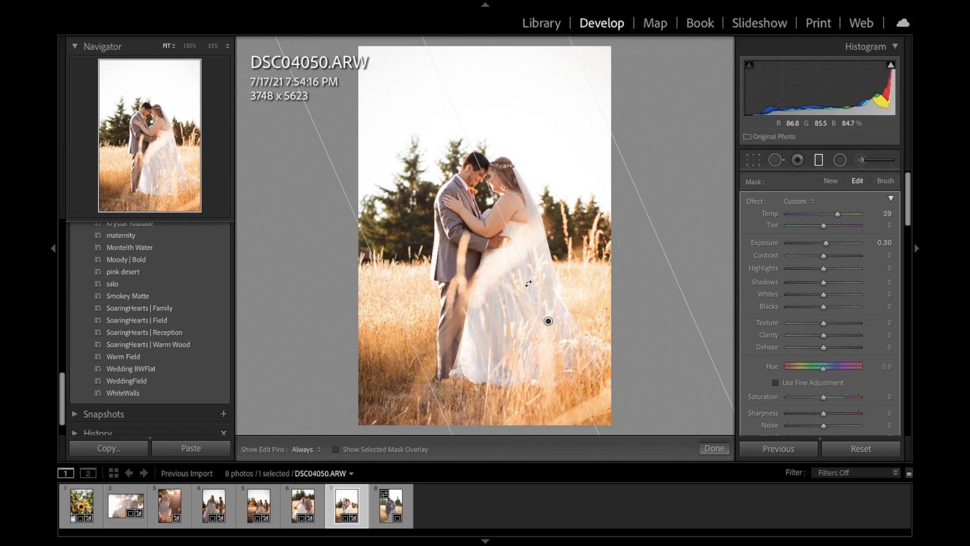
scroll(769, 317, "down", 5)
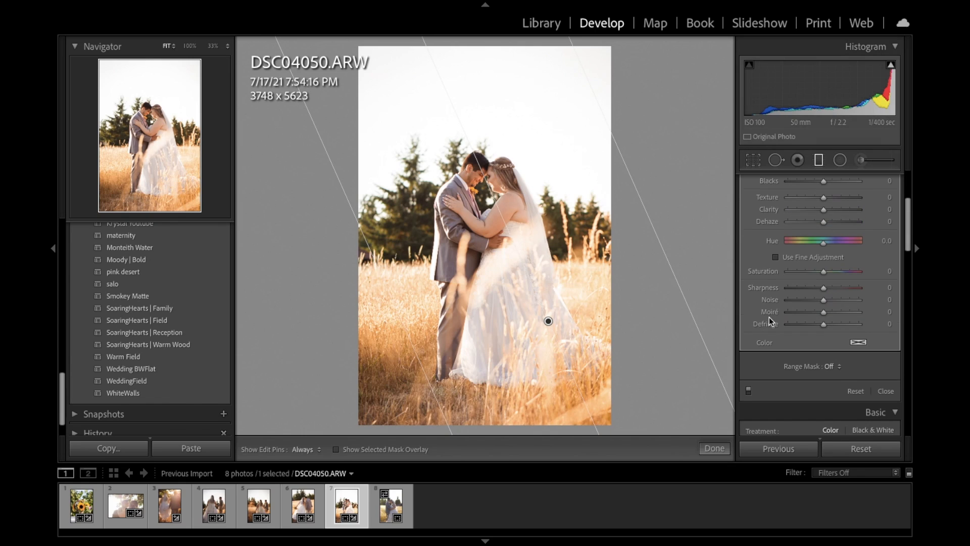
left_click(748, 389)
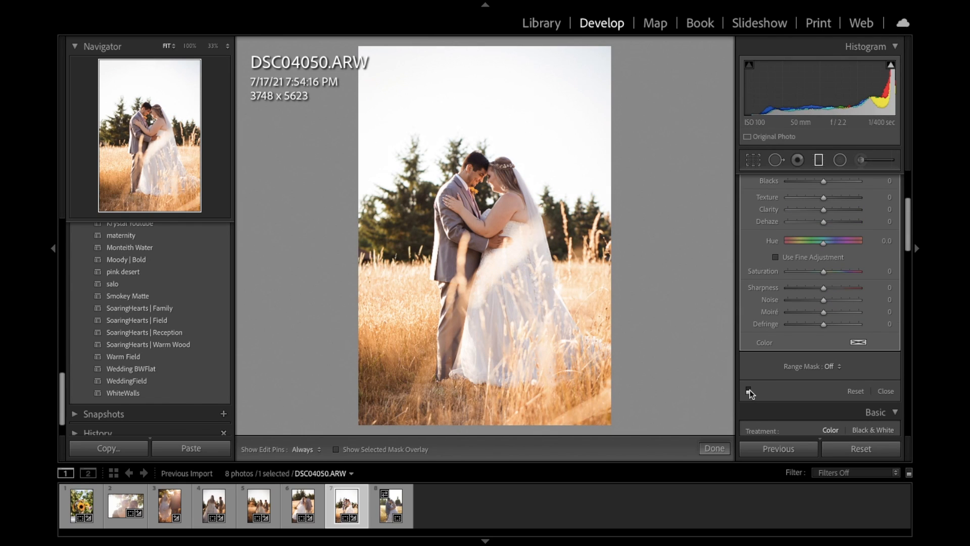
left_click(748, 389)
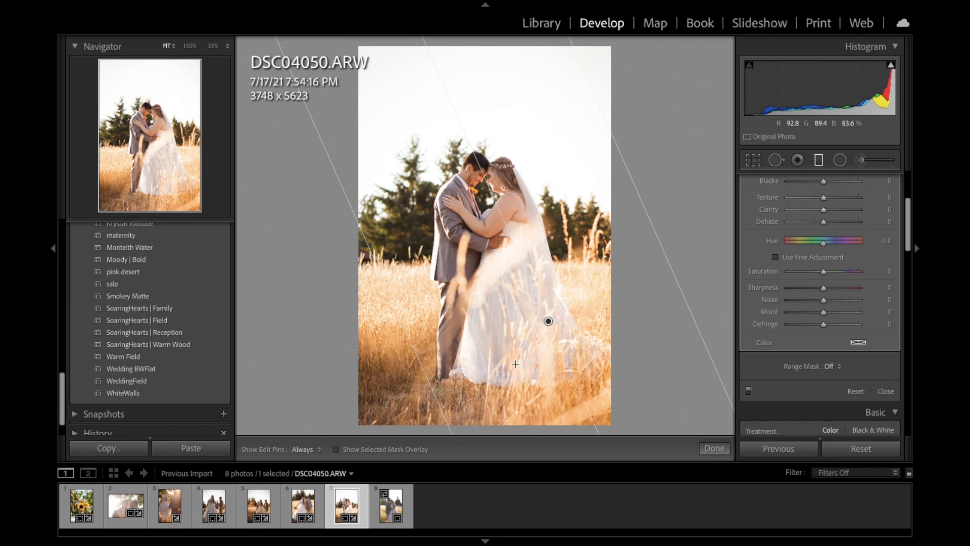
Move the graduated filter's pin to the outer edge of the bride's skirt, tilt it more diagonally, and toggle its effect to compare.
left_click_drag(549, 322, 587, 278)
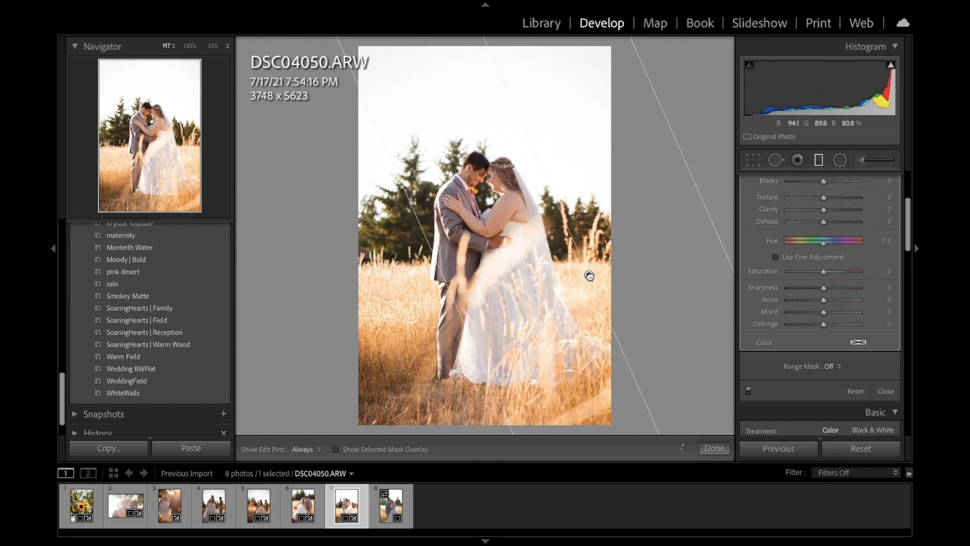
left_click_drag(537, 160, 505, 195)
left_click_drag(588, 275, 569, 296)
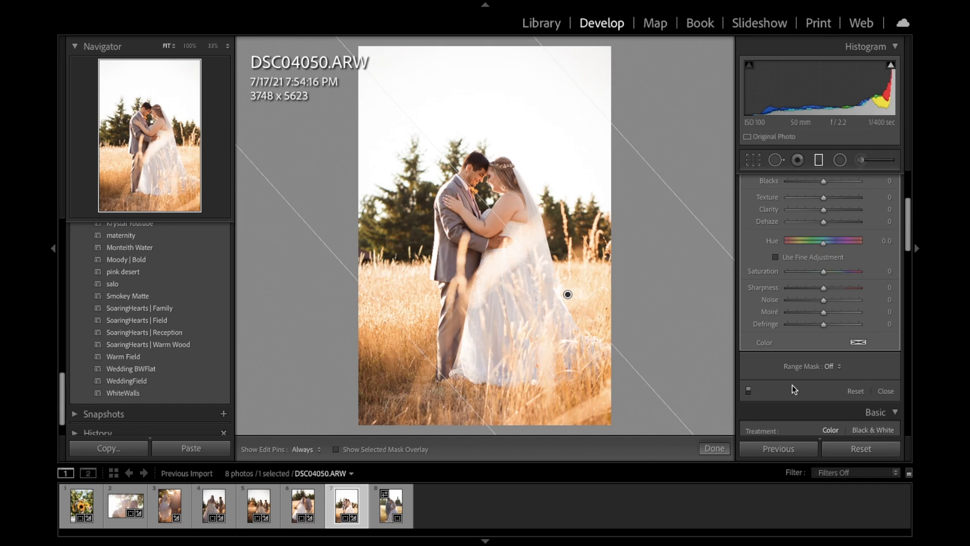
left_click(750, 389)
left_click(751, 389)
left_click(750, 389)
left_click(751, 389)
left_click(750, 389)
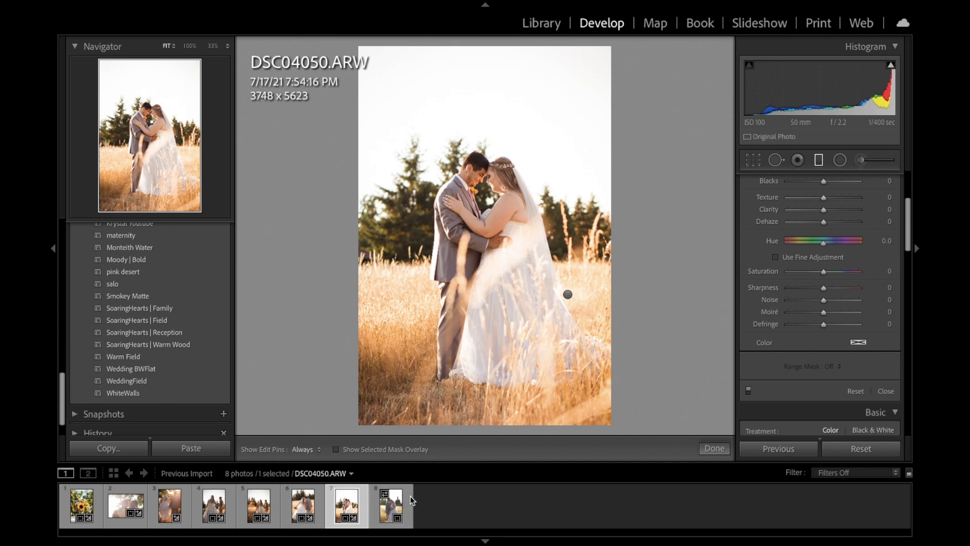
Apply the previous photo's settings to DSC04135.ARW, the groom kissing the bride's forehead, and crop it to 3686 x 5528.
left_click(392, 505)
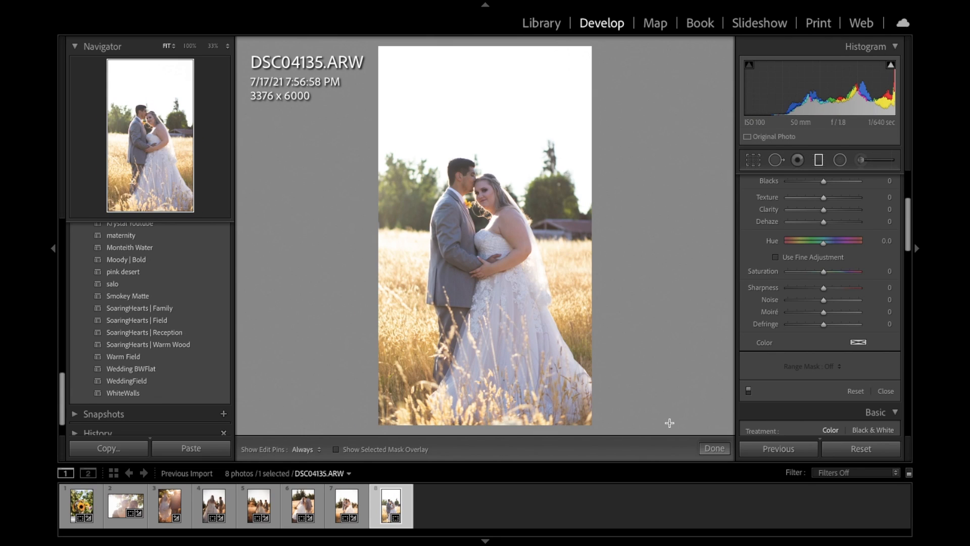
left_click(764, 450)
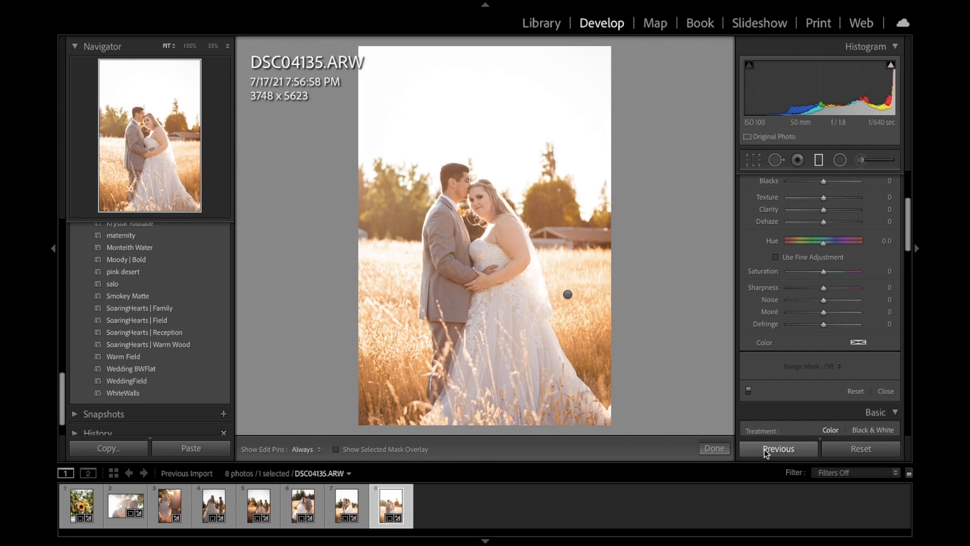
left_click(753, 160)
left_click_drag(476, 267, 476, 205)
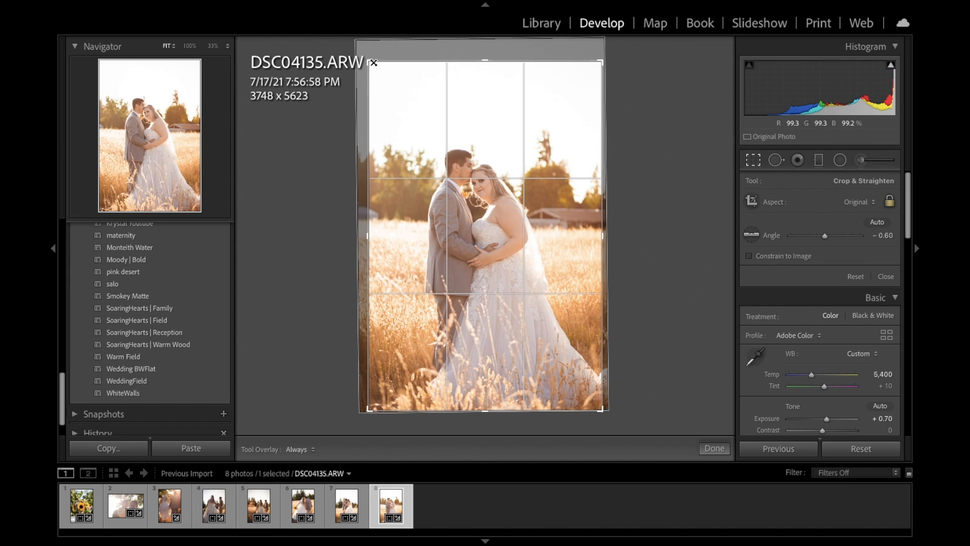
left_click_drag(370, 61, 356, 44)
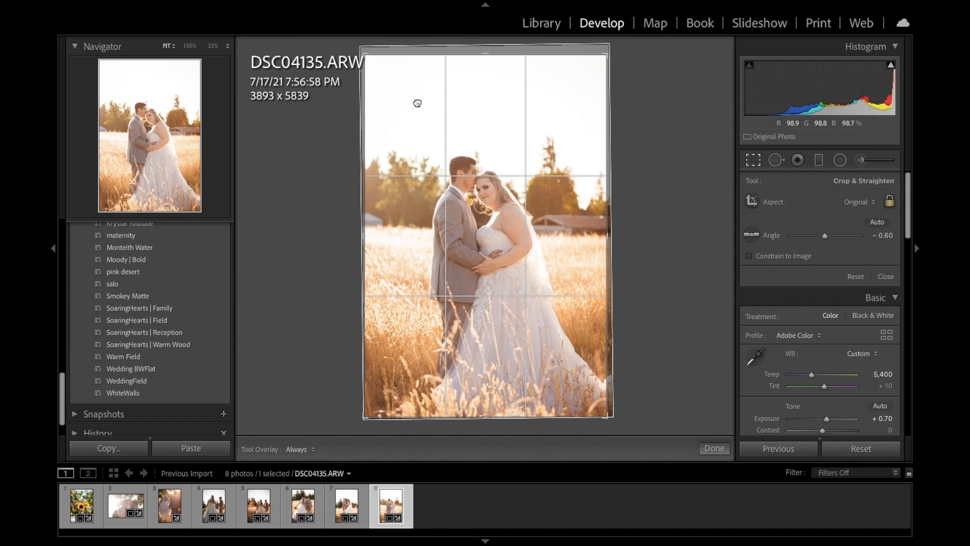
left_click_drag(610, 52, 602, 63)
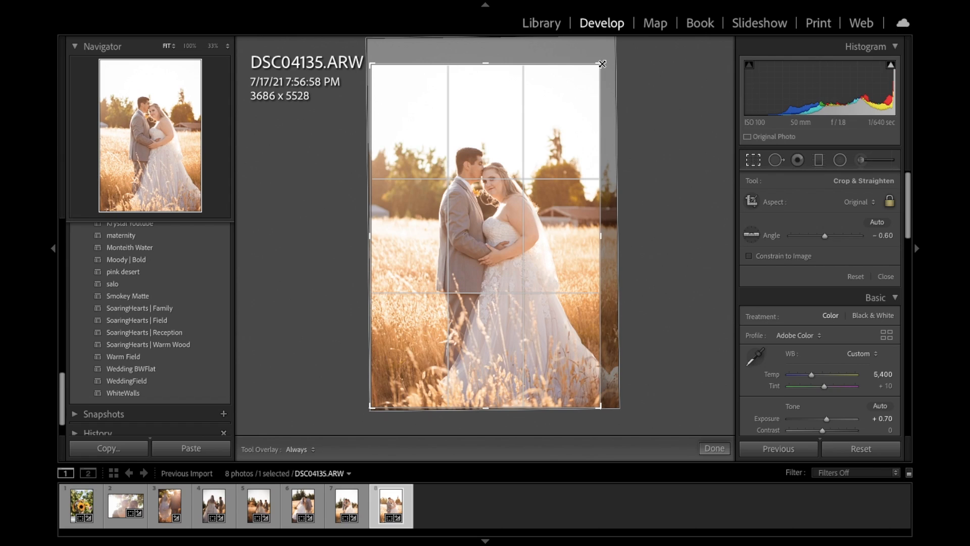
key("Return")
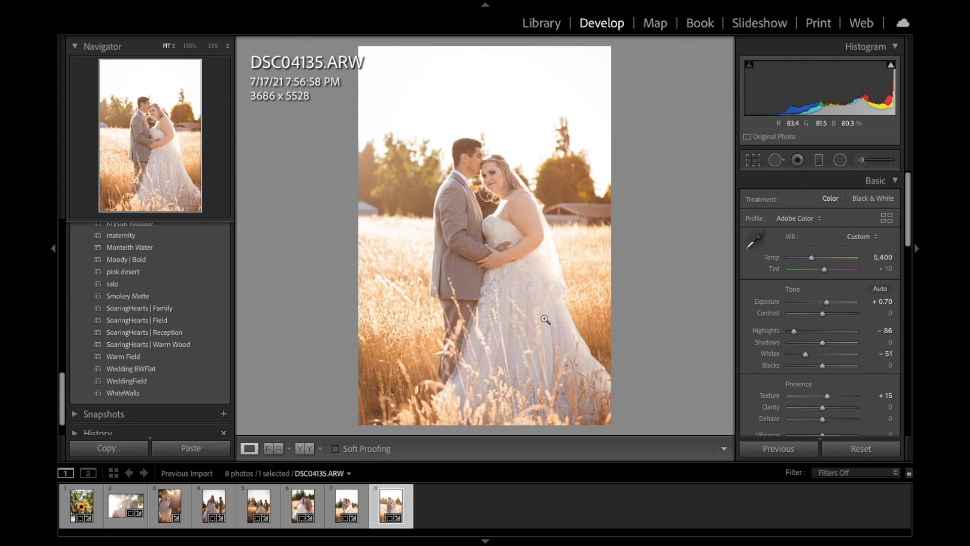
Shift the image within DSC04135.ARW's crop so the full trailing edge of the bride's dress is included.
left_click(753, 160)
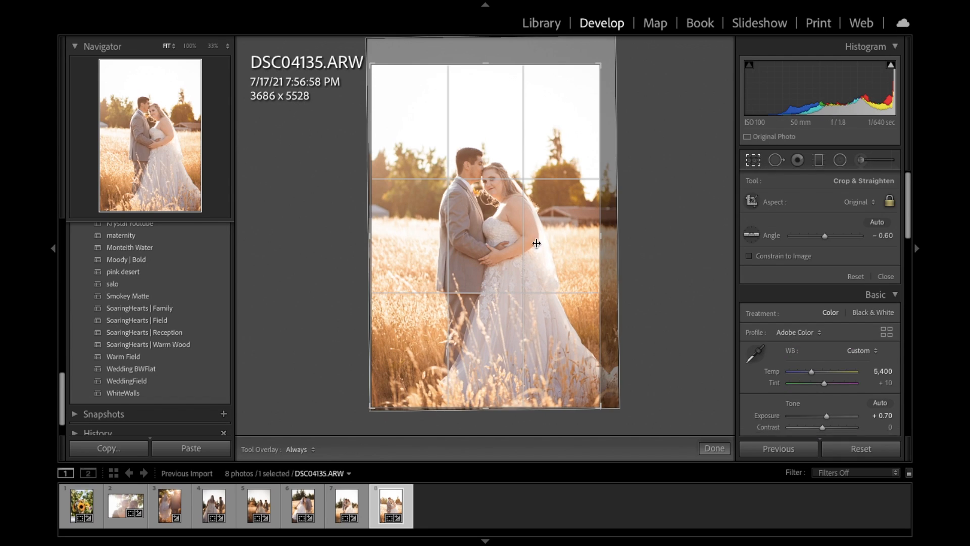
mouse_move(537, 243)
left_mouse_down()
mouse_move(500, 243)
mouse_move(535, 245)
left_mouse_up()
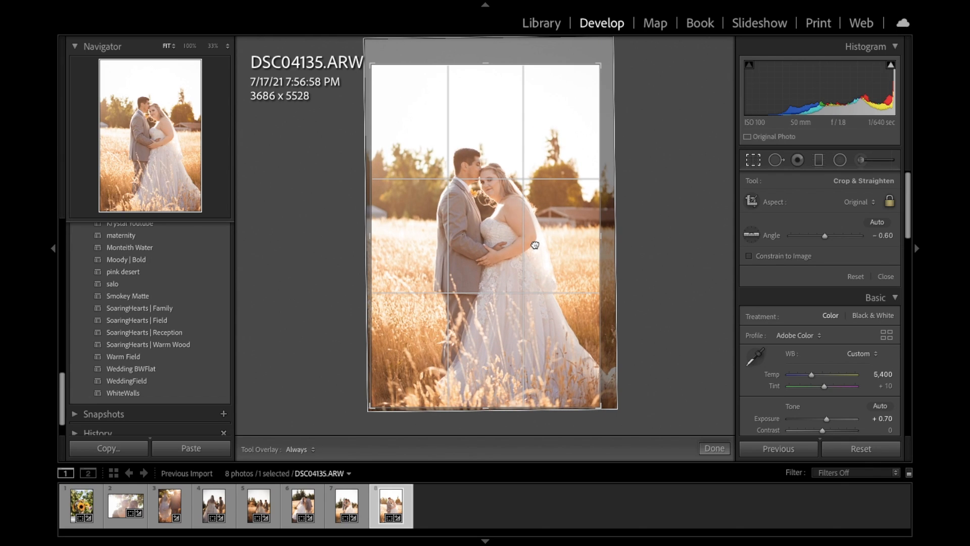
left_click_drag(535, 245, 344, 214)
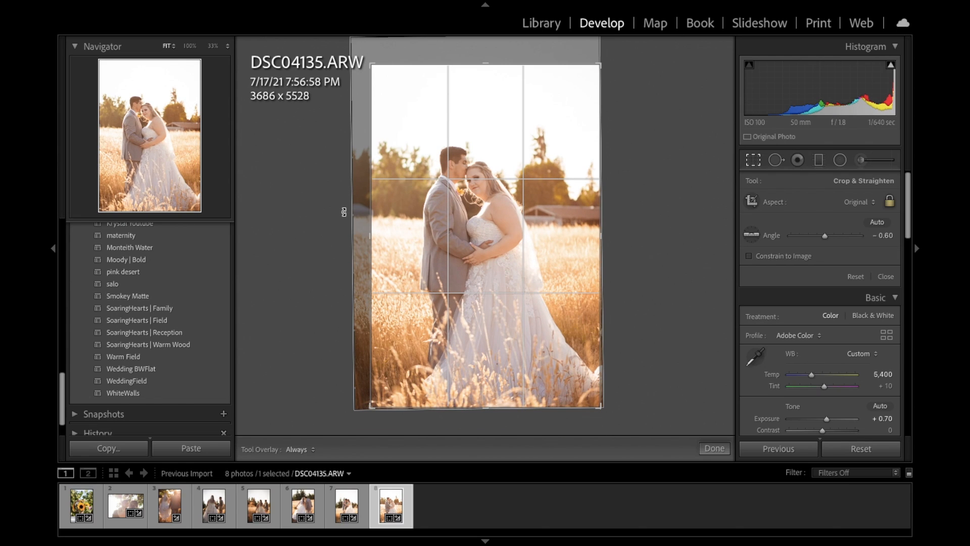
key("Return")
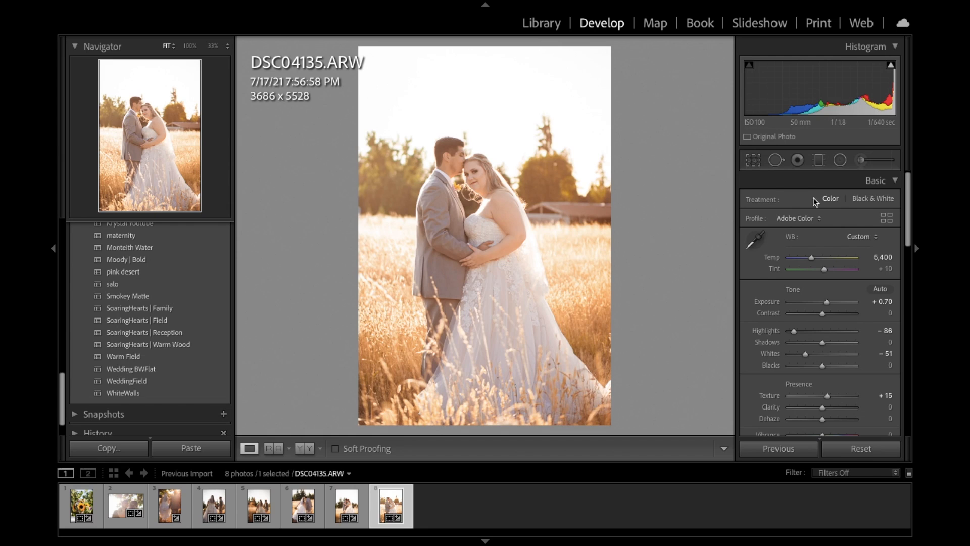
Restore DSC04135.ARW's deleted graduated filter, rotate it steeper, and place its pin on the bride's bodice.
left_click(818, 160)
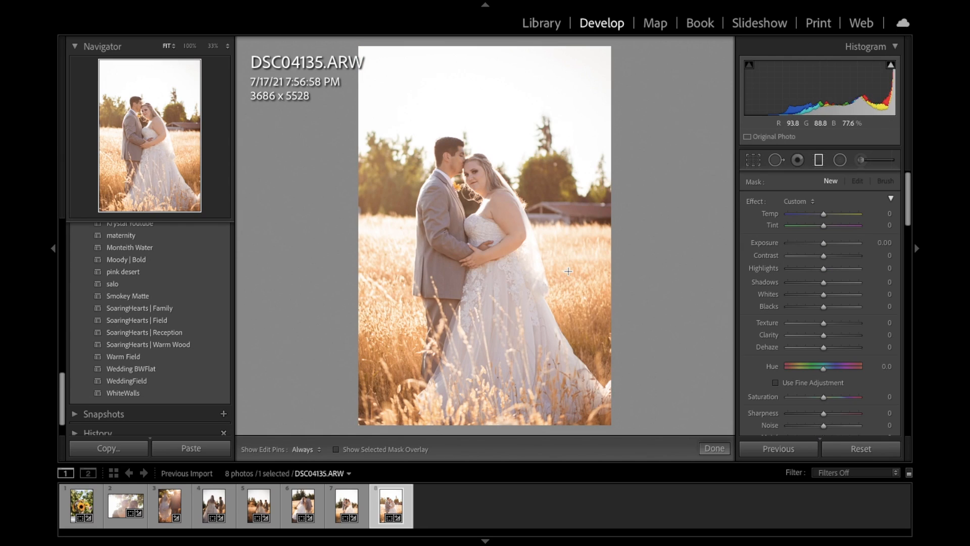
key("ctrl+z")
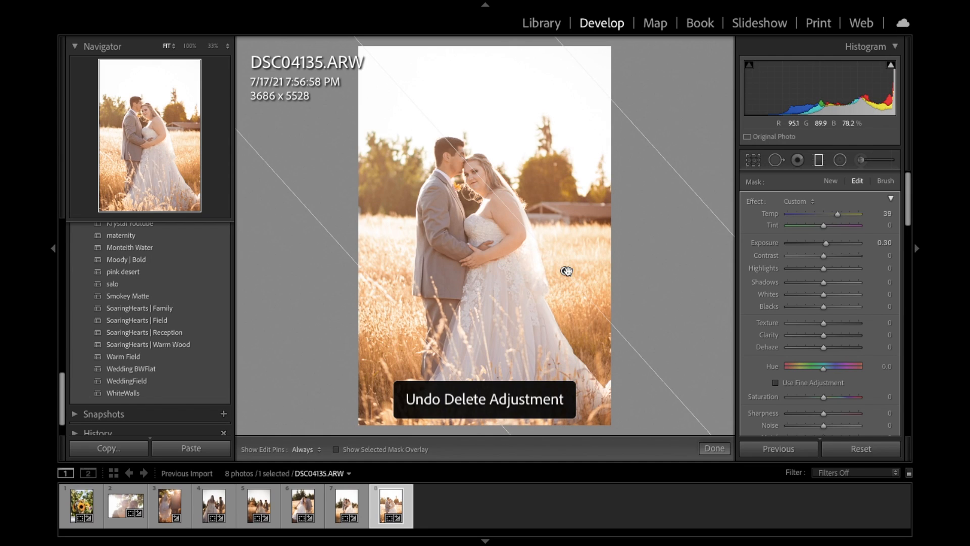
mouse_move(565, 270)
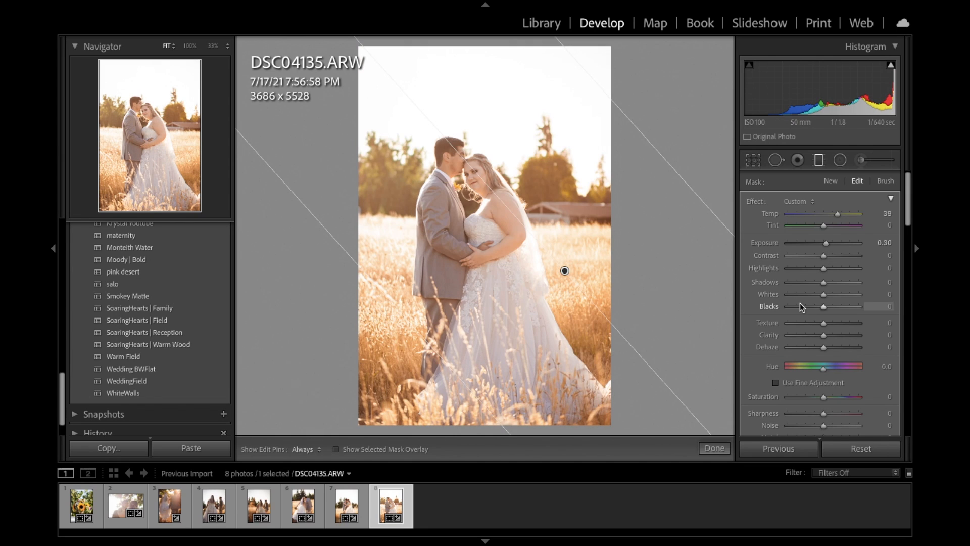
left_click_drag(568, 268, 584, 248)
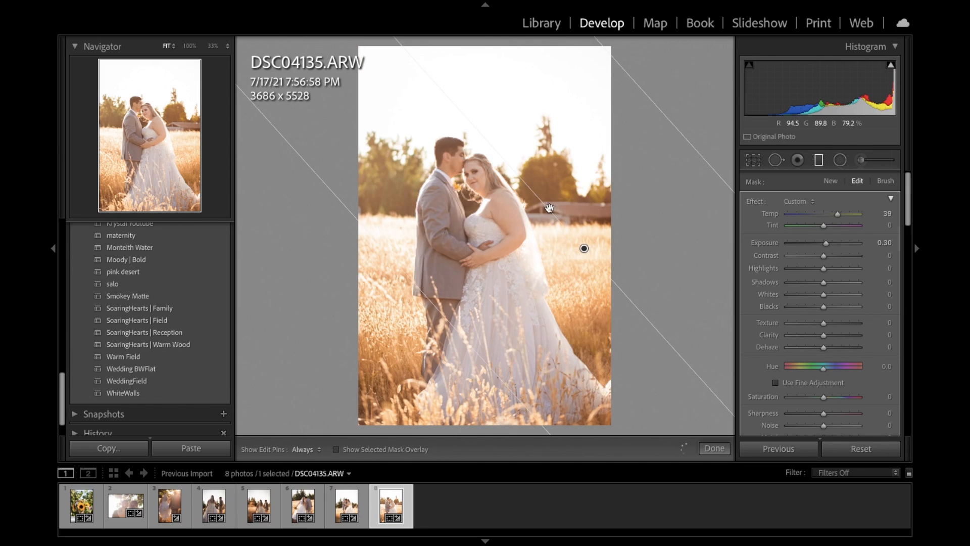
left_click_drag(512, 170, 556, 150)
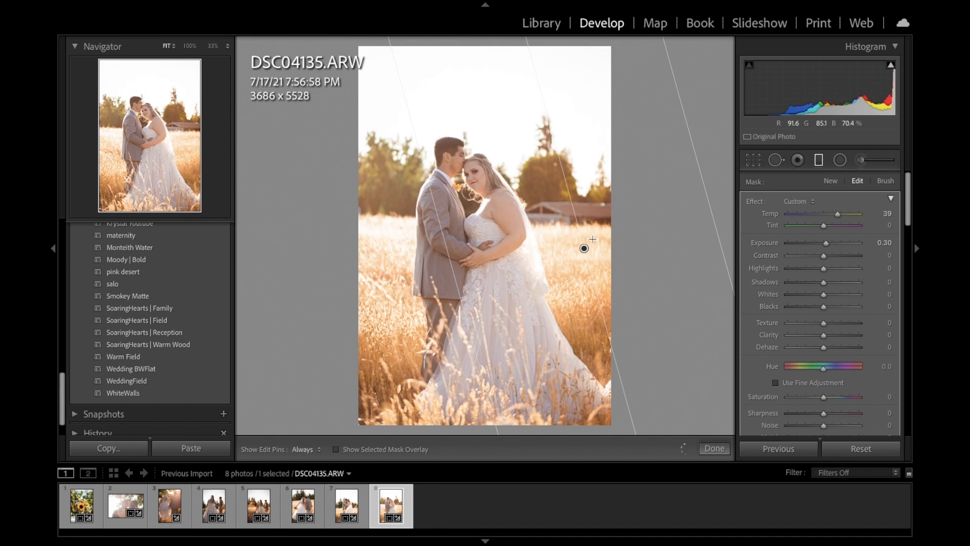
left_click_drag(583, 248, 559, 236)
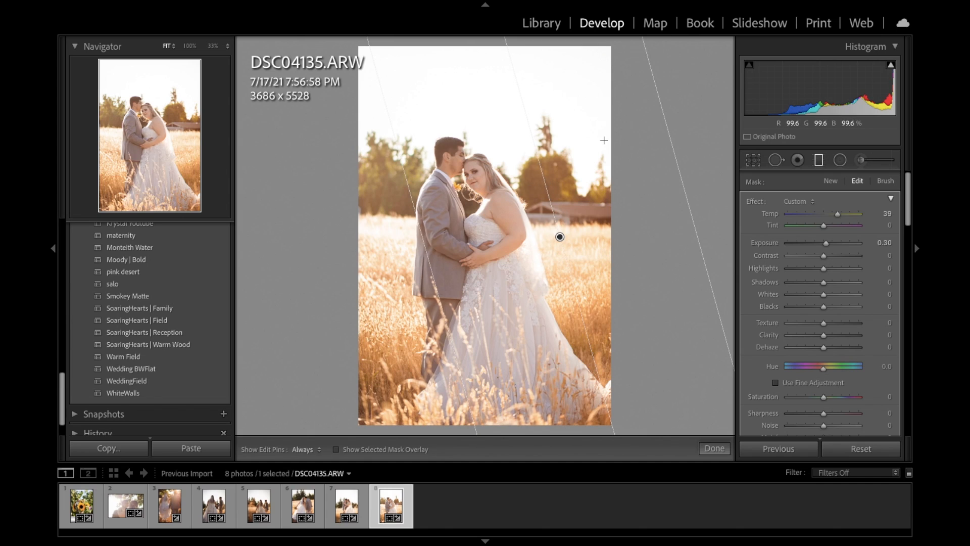
left_click_drag(560, 236, 504, 235)
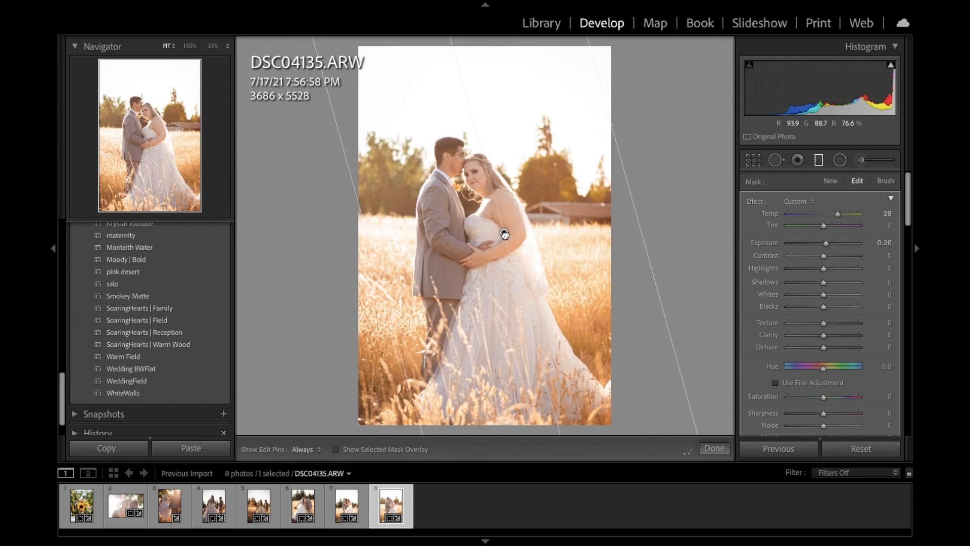
Compare DSC04135.ARW with its before view, close the graduated filter, and bring up the Presence adjustments.
key("Delete")
key("backslash")
key("backslash")
key("m")
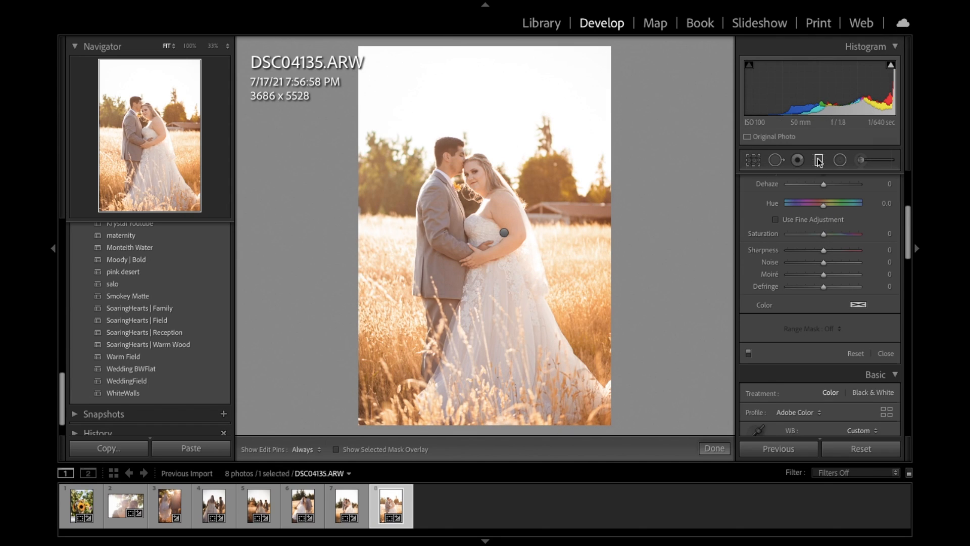
scroll(817, 176, "down", 3)
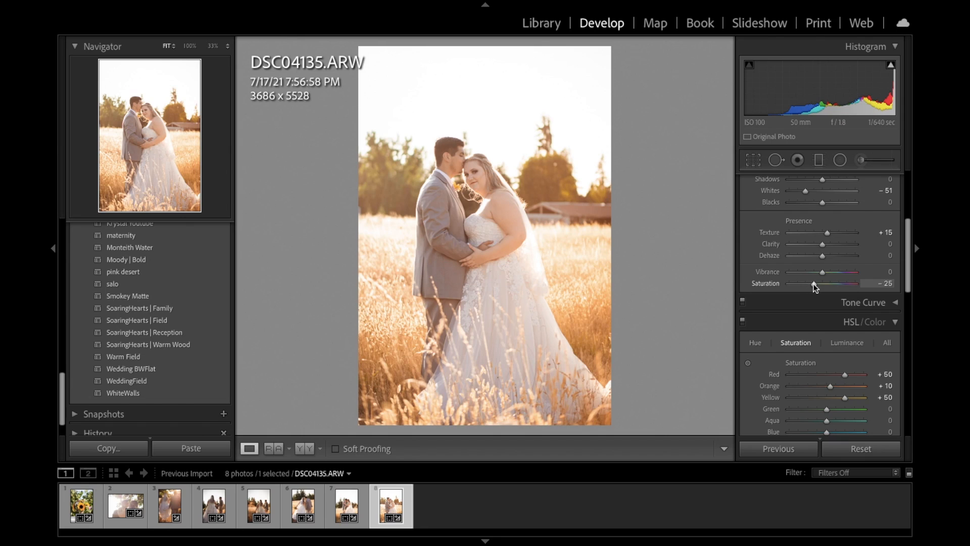
Try a Saturation of -23 on DSC04135.ARW, undo it, and compare the photo with its before view.
mouse_move(814, 285)
left_mouse_down()
mouse_move(745, 294)
mouse_move(814, 289)
left_mouse_up()
key("ctrl+z")
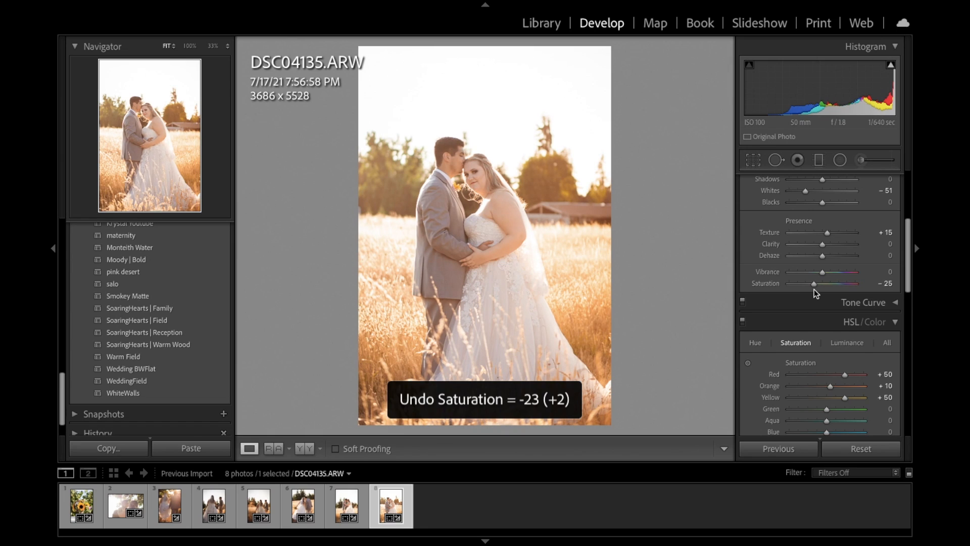
key("backslash")
key("backslash")
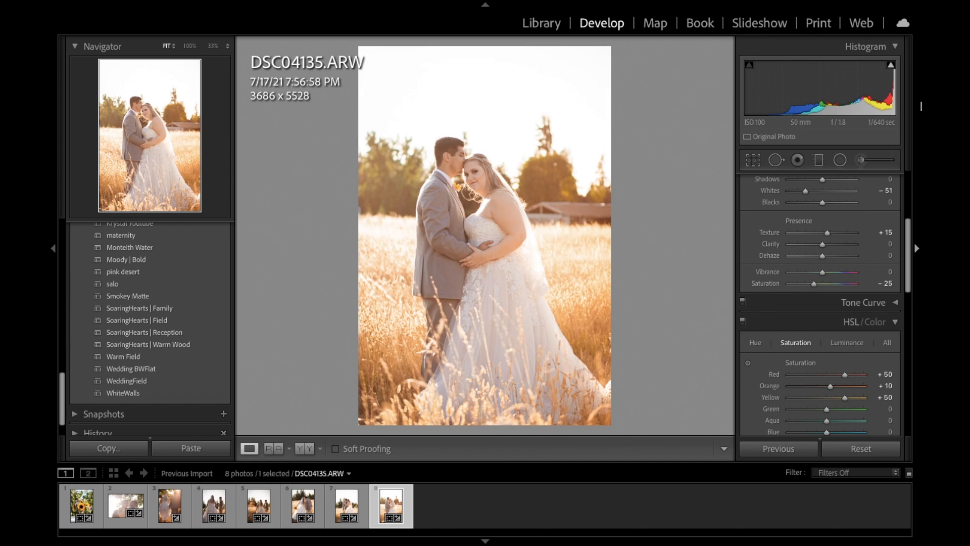
key("backslash")
key("backslash")
key("backslash")
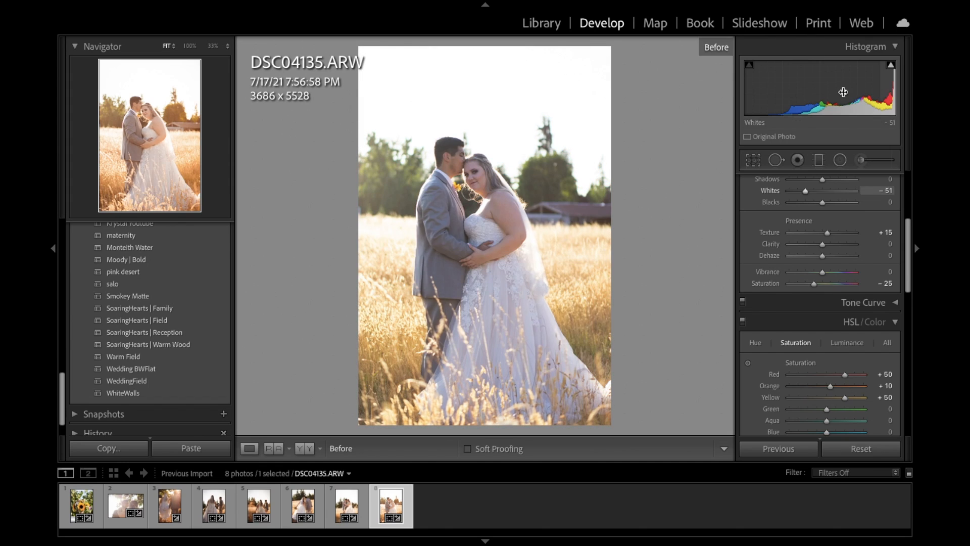
key("backslash")
Set DSC04135.ARW's white balance Temp to 4,700, judging the cooler tone against the before view.
scroll(832, 280, "up", 5)
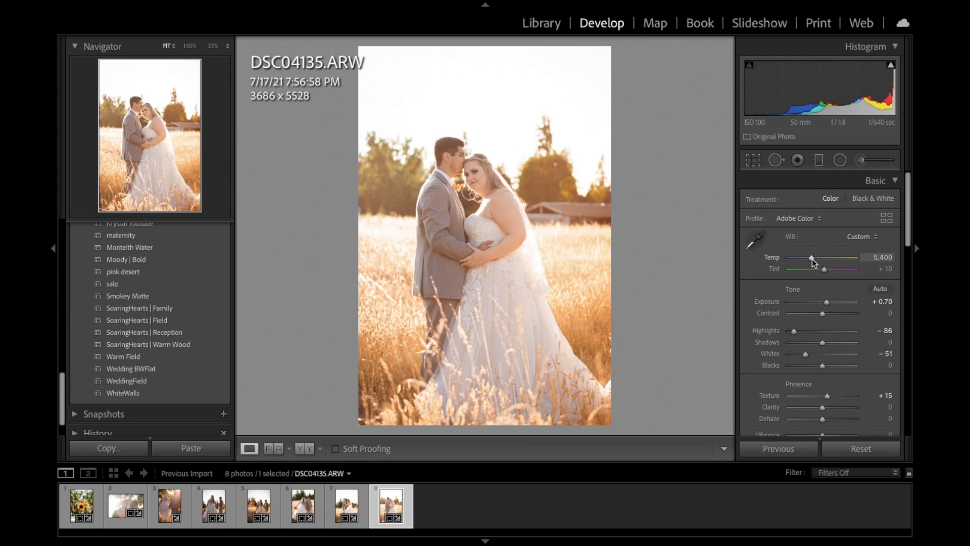
scroll(811, 259, "down", 1)
scroll(811, 258, "down", 5)
scroll(811, 259, "down", 2)
scroll(812, 259, "down", 1)
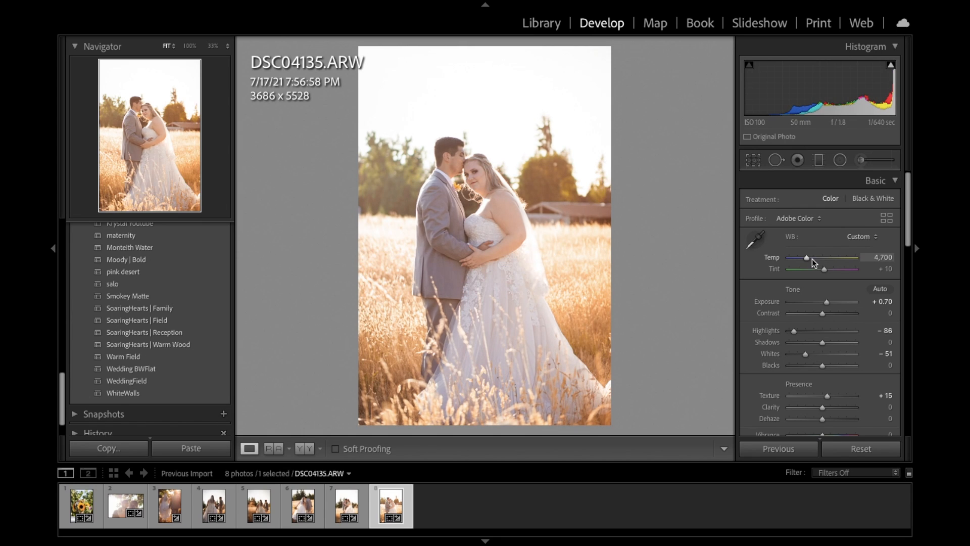
scroll(811, 258, "down", 1)
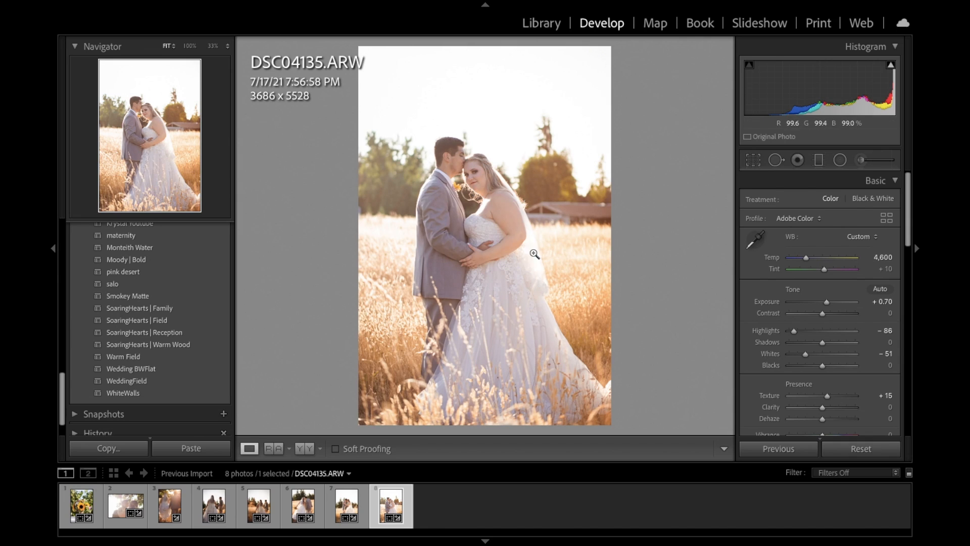
key("backslash")
key("backslash")
key("Up")
key("backslash")
key("backslash")
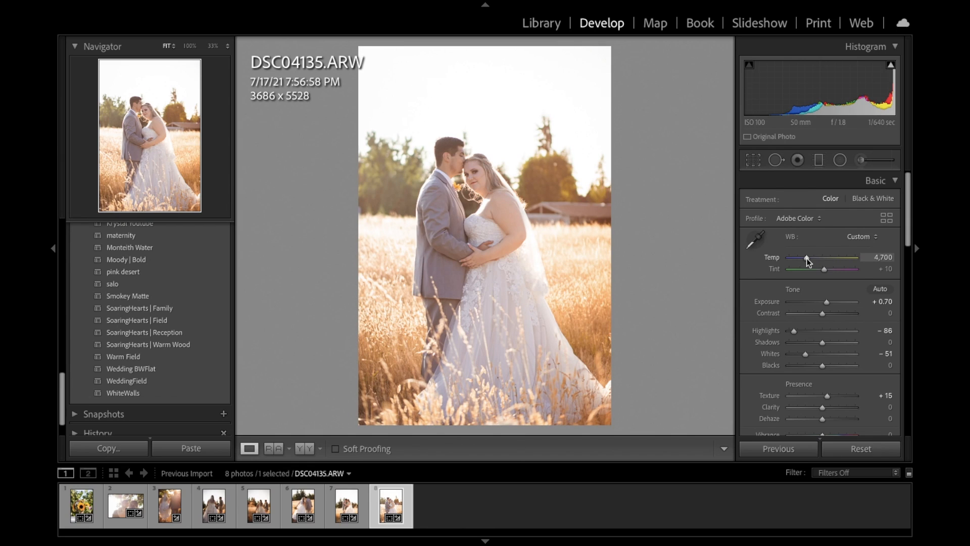
Set DSC04135.ARW's sharpening Masking to 74 while viewing the edge mask.
scroll(805, 244, "down", 15)
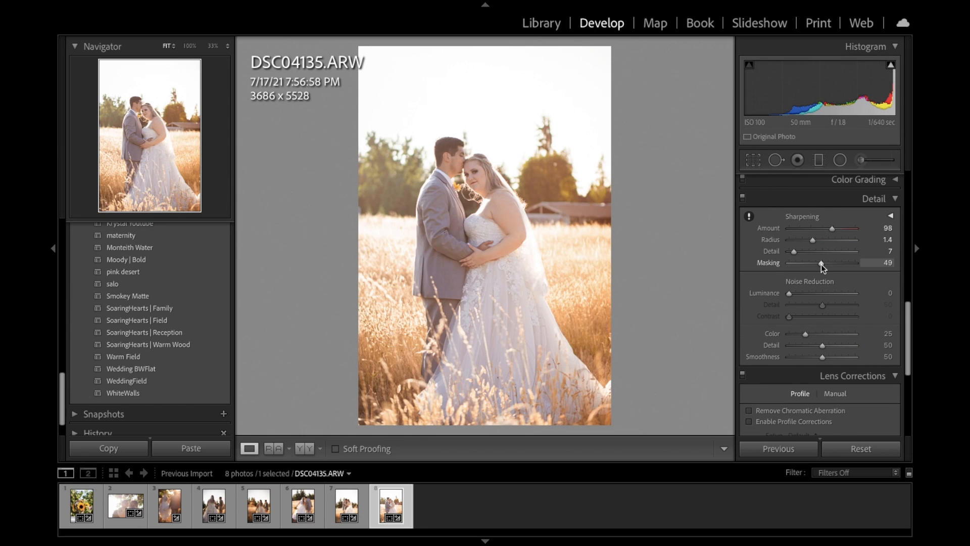
left_click(820, 264, "alt")
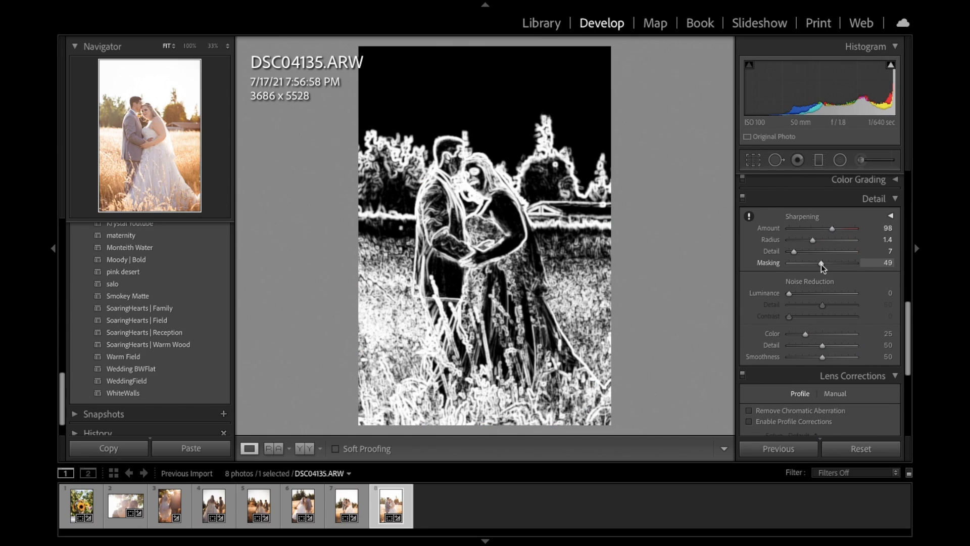
left_click_drag(829, 263, 837, 263)
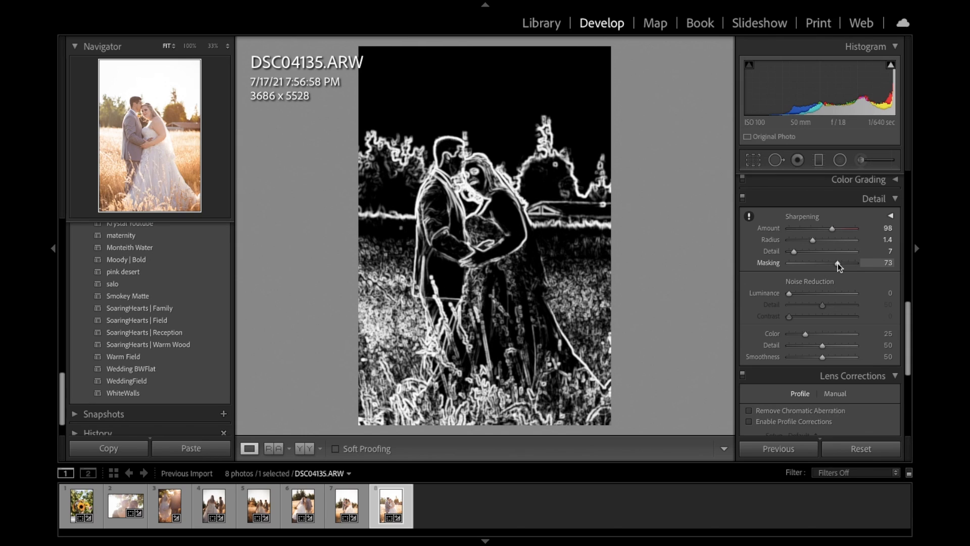
left_click_drag(838, 262, 837, 263)
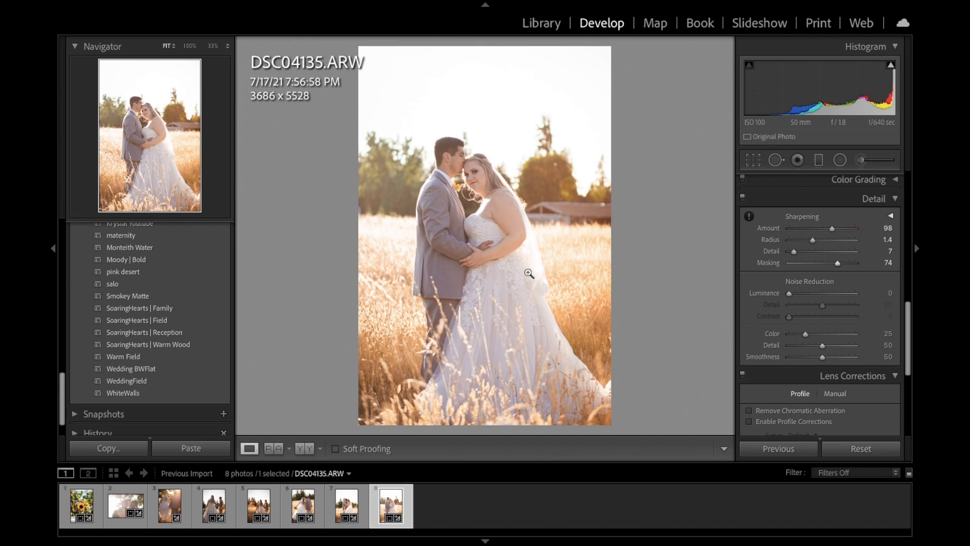
Try an Orange saturation of -94, undo it, and set the Red saturation to +40.
scroll(765, 277, "down", 3)
scroll(765, 277, "down", 3)
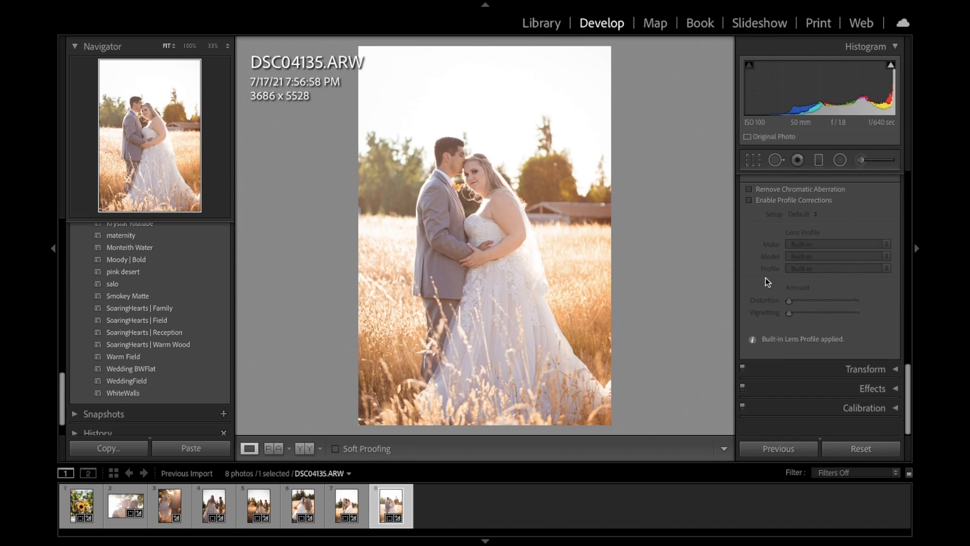
scroll(766, 277, "up", 8)
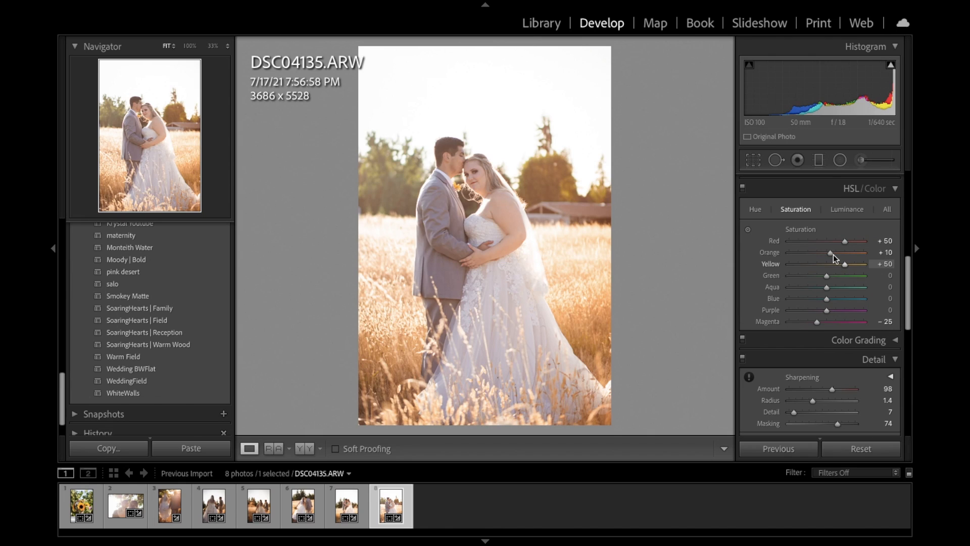
left_click_drag(820, 256, 792, 263)
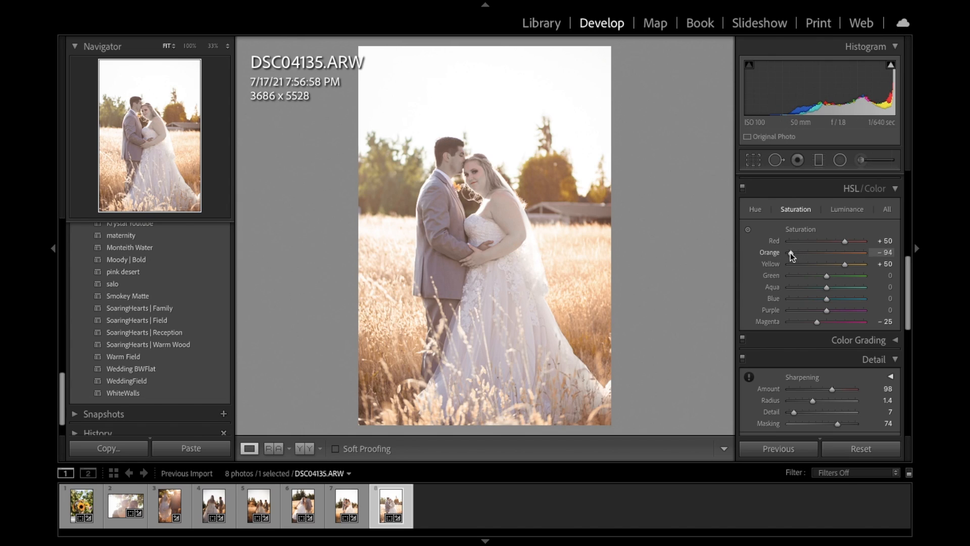
key("ctrl+z")
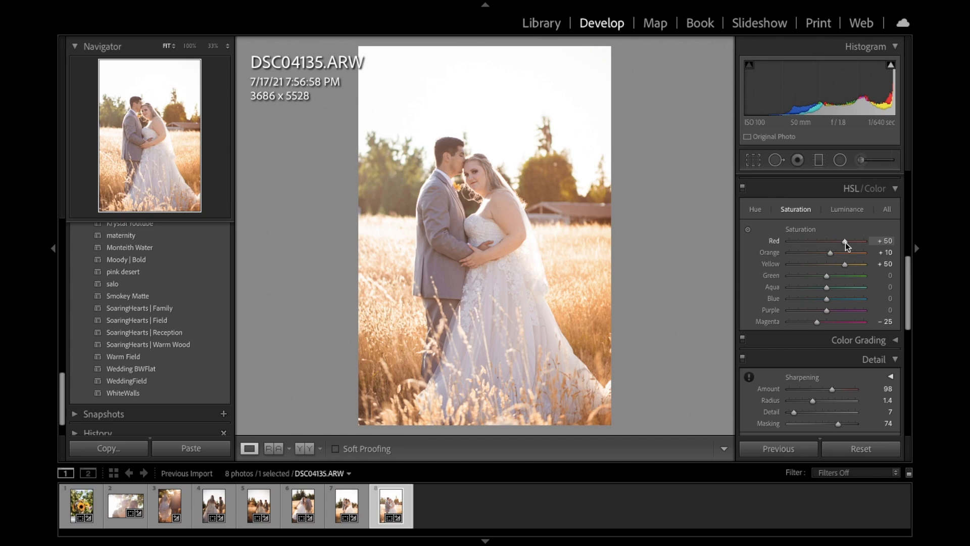
key("Down")
key("Up")
Compare DSC04135.ARW with its before view, both zoomed in on the couple's faces and with the whole photo fitted.
left_click(474, 180)
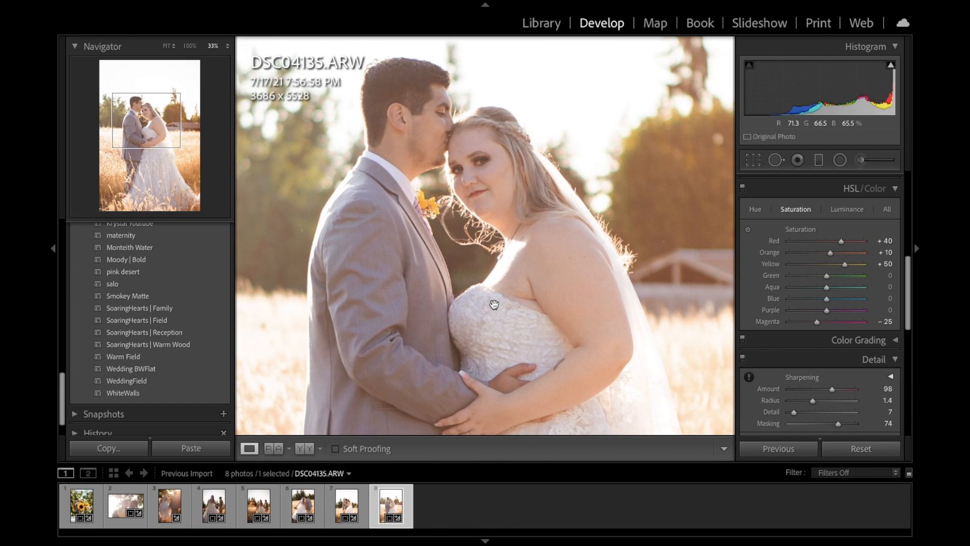
key("backslash")
key("backslash")
key("backslash")
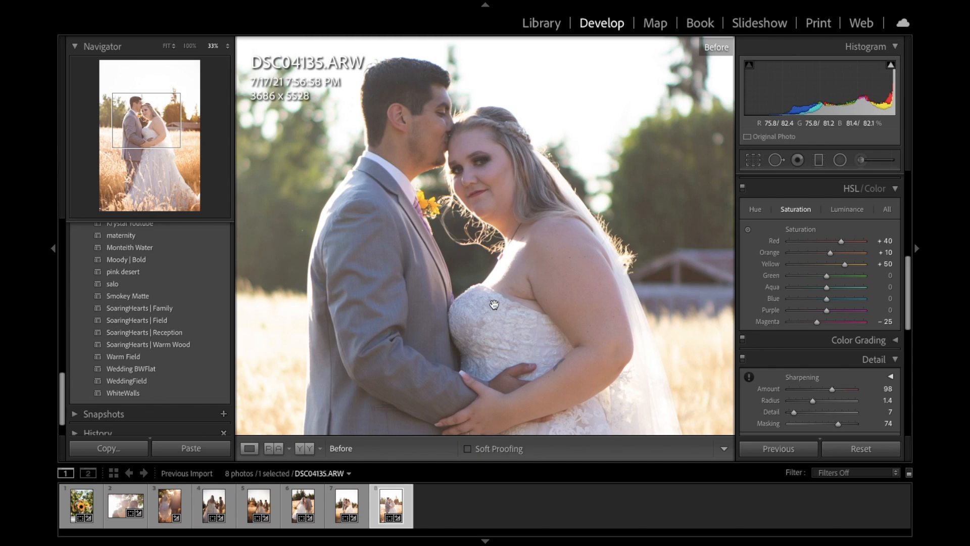
key("backslash")
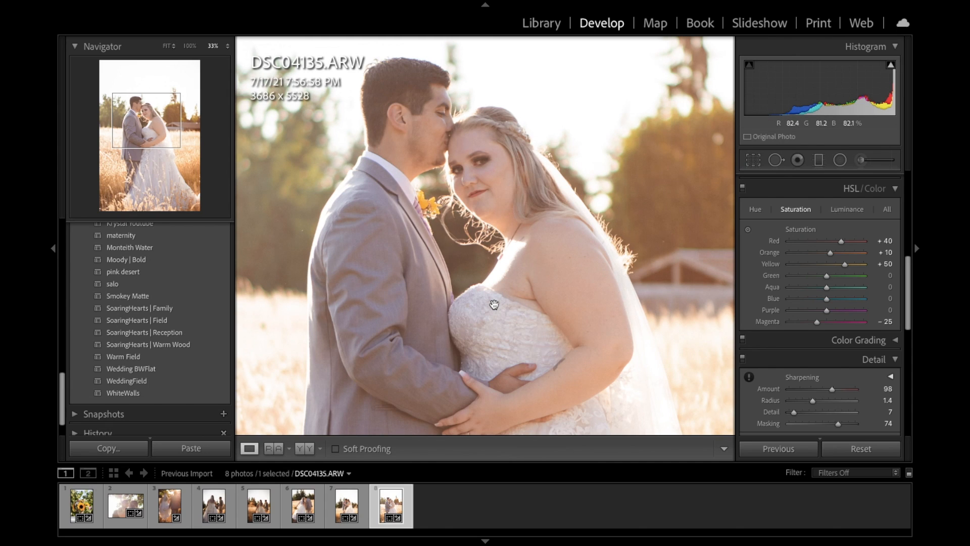
key("backslash")
key("backslash")
key("backslash")
key("backslash")
left_click(357, 250)
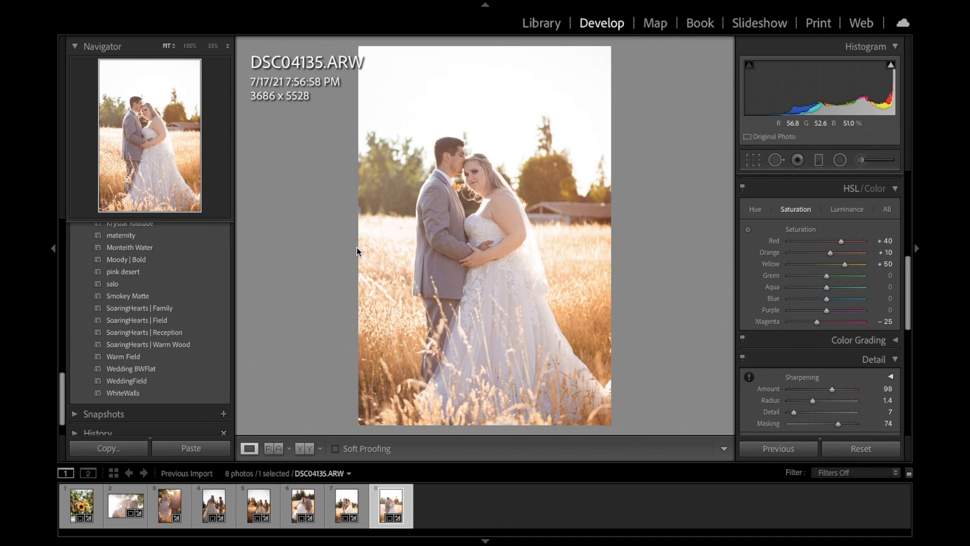
key("backslash")
key("backslash")
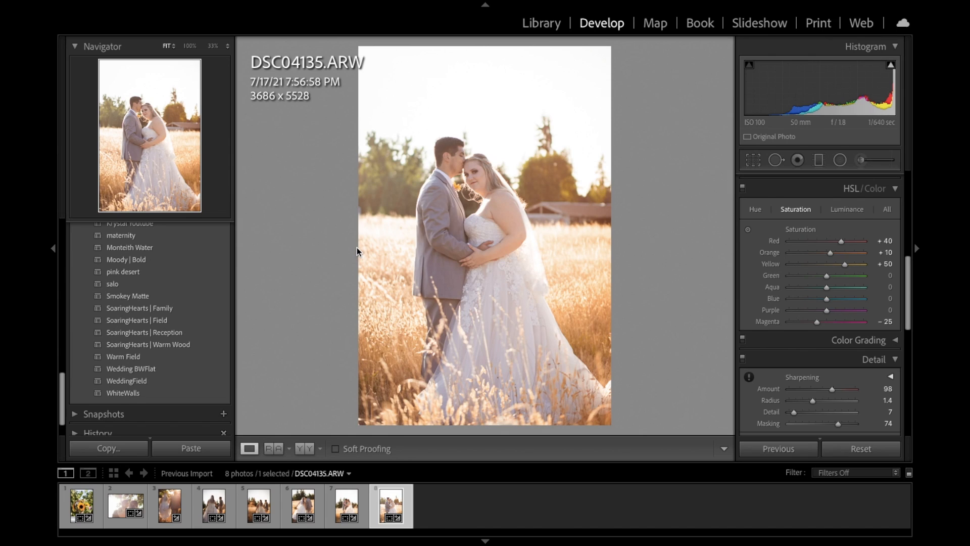
Try the black-and-white treatment, return to color, and preview the user presets from AAA to AngelBW.
key("v")
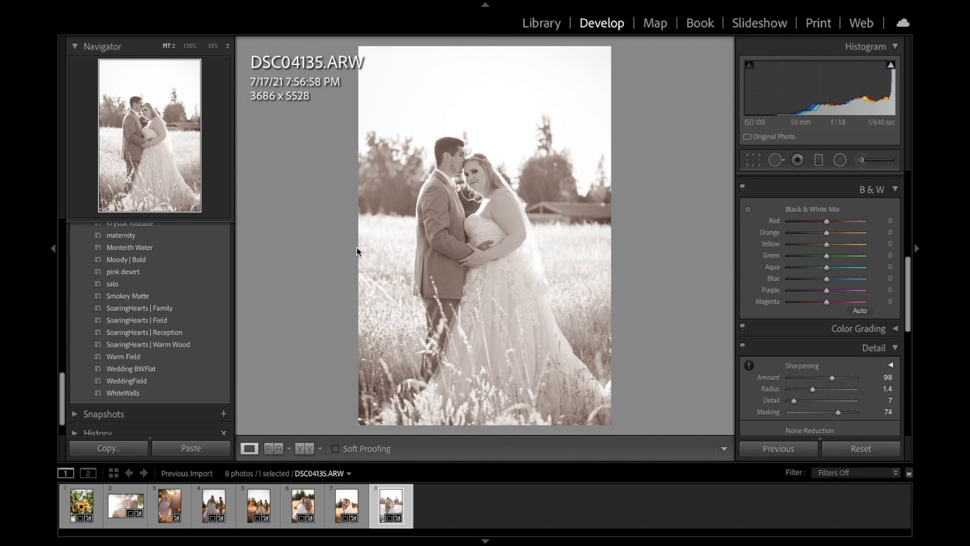
key("v")
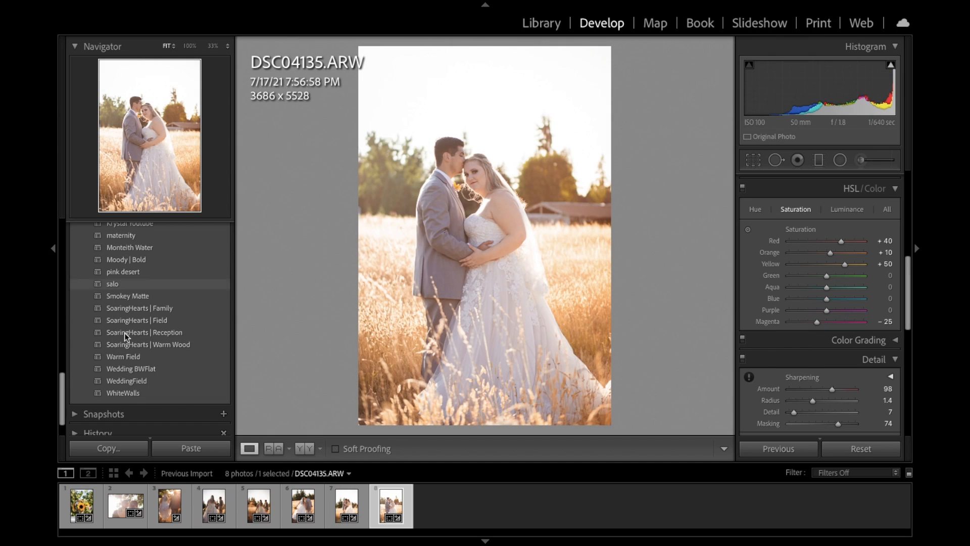
scroll(128, 326, "up", 4)
scroll(133, 325, "up", 4)
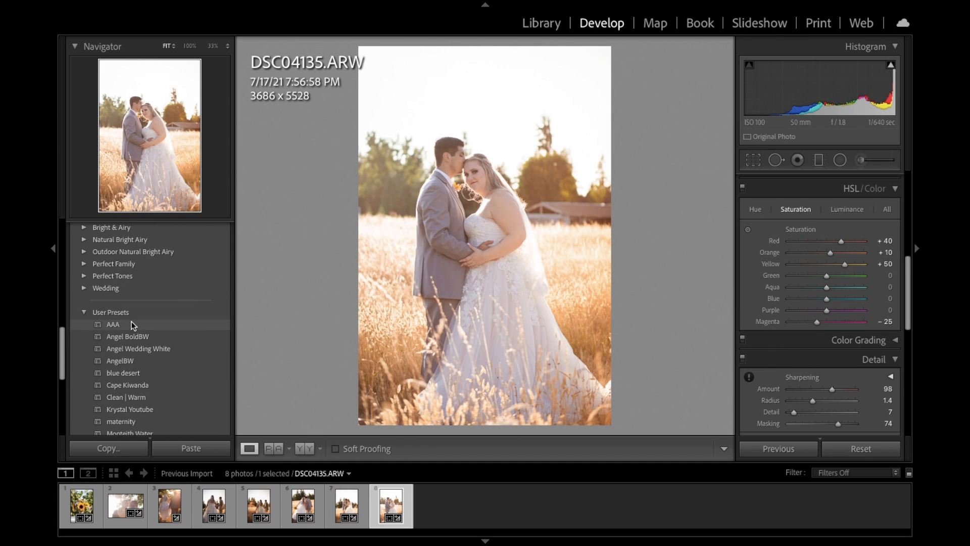
left_click(133, 324)
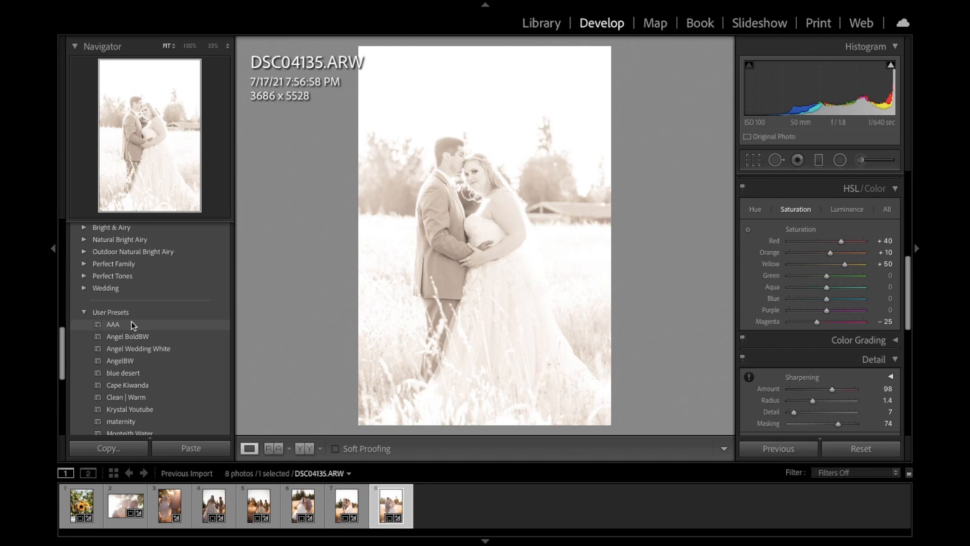
left_click(131, 333)
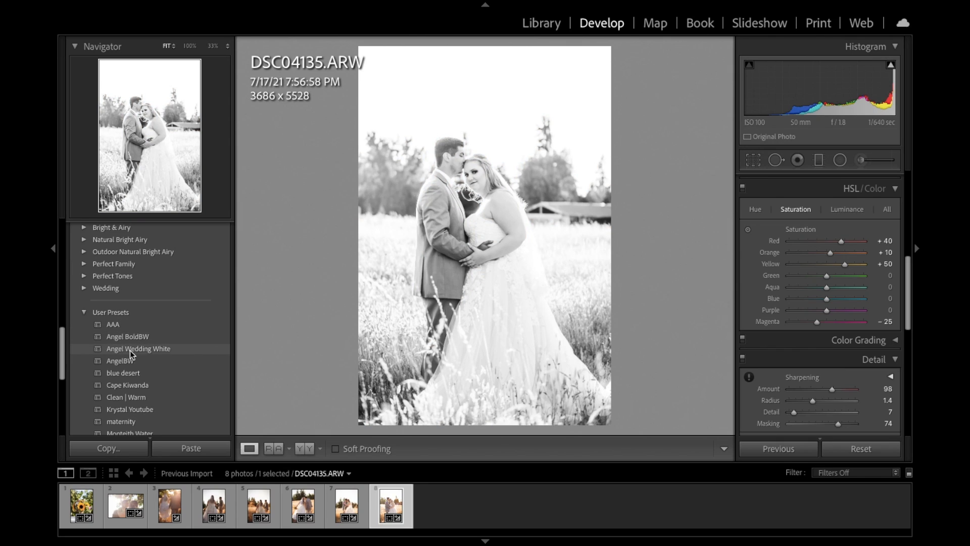
left_click(130, 348)
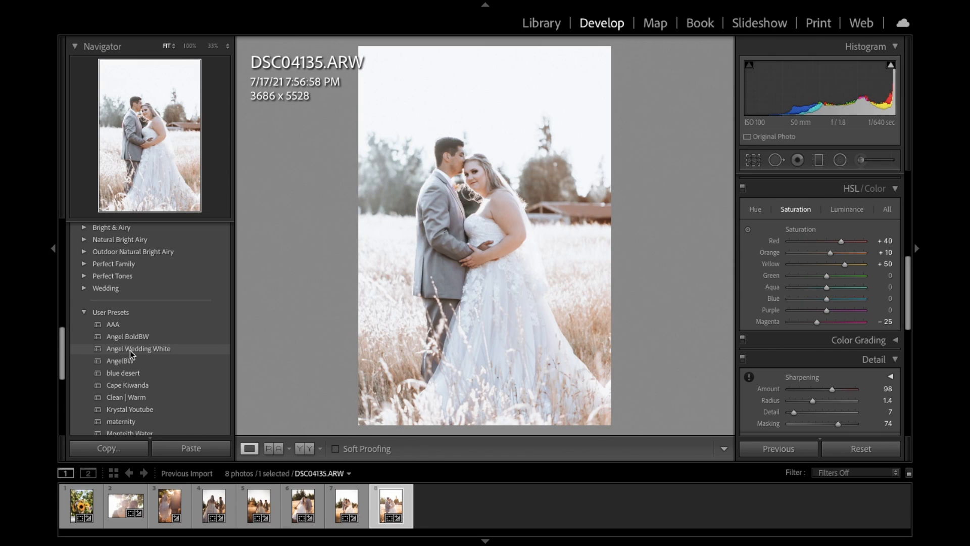
left_click(131, 362)
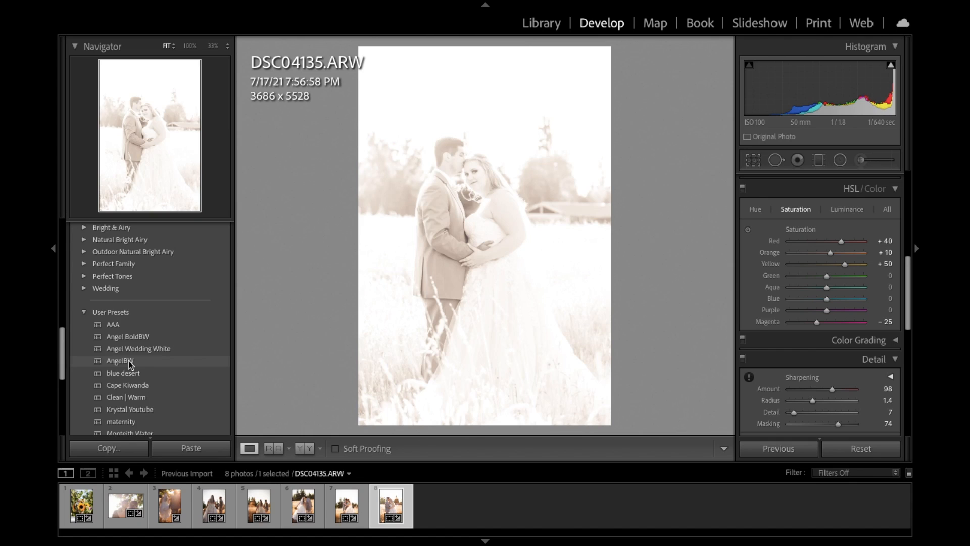
Preview the B&W Flat preset on DSC04135.ARW.
scroll(129, 361, "up", 10)
scroll(129, 361, "down", 1)
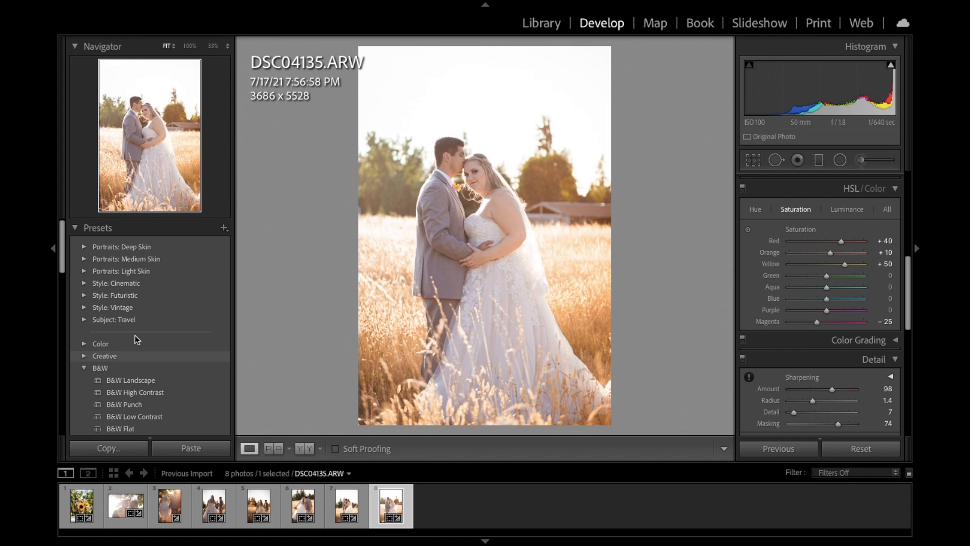
scroll(107, 311, "down", 3)
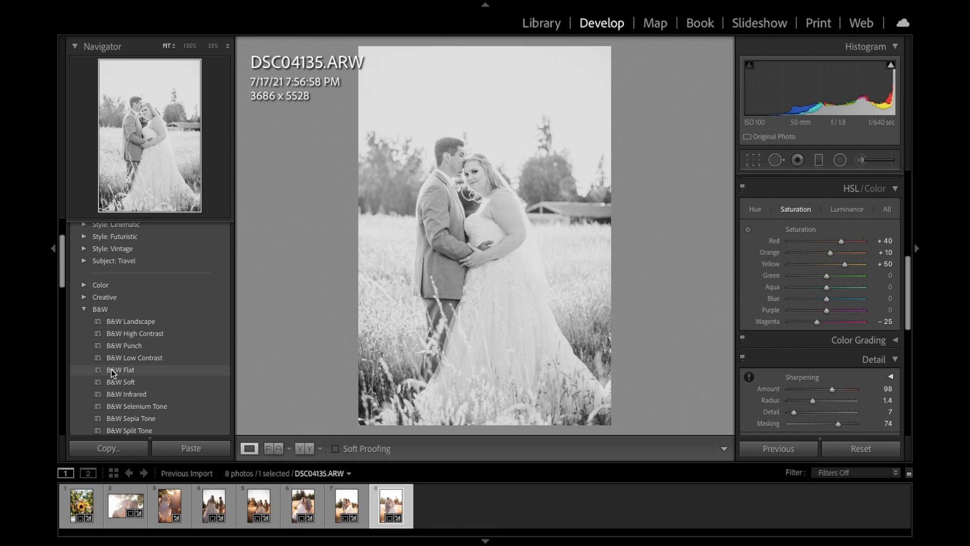
Create a virtual copy of DSC04135.ARW and reset the copy's develop settings.
right_click(384, 504)
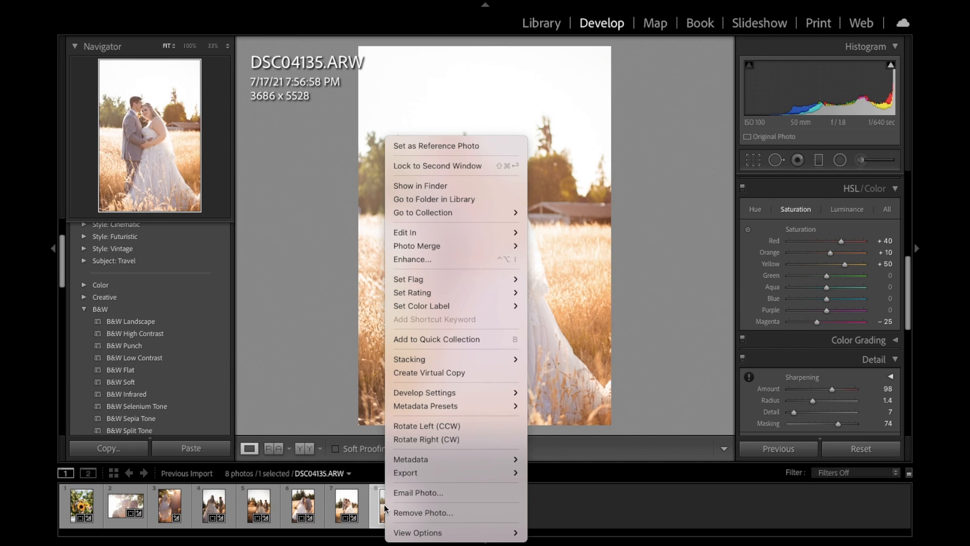
left_click(485, 374)
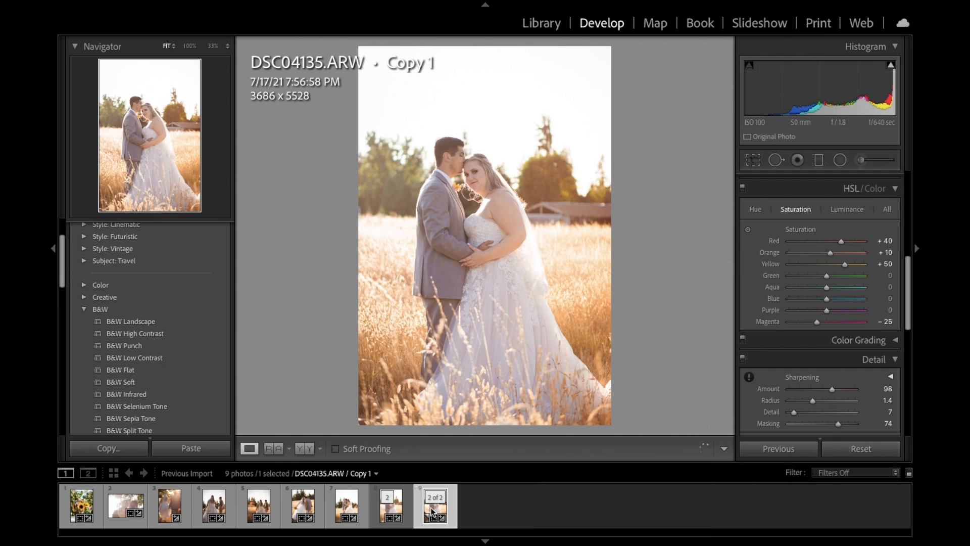
left_click(877, 448)
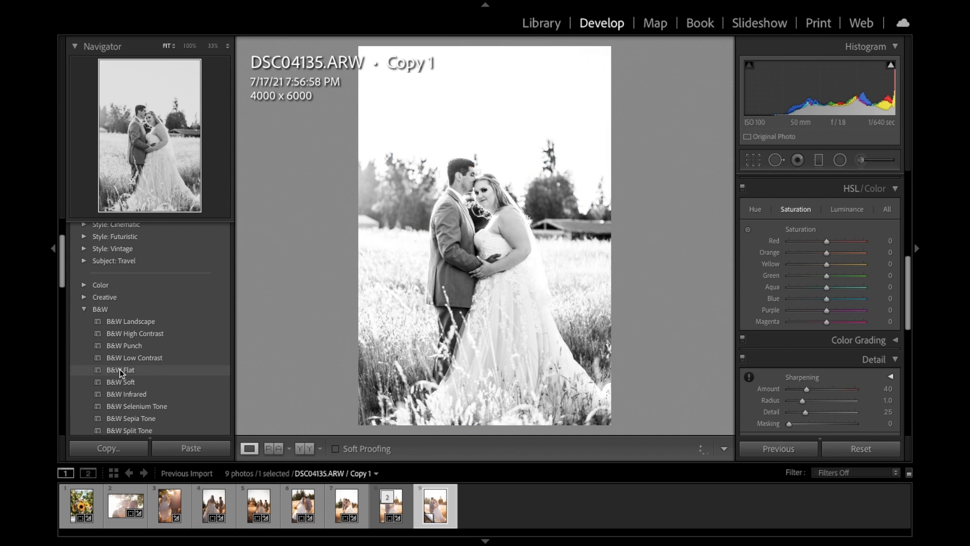
Preview black-and-white presets from the B&W group and the user presets on the virtual copy, and apply B&W Flat.
left_click(120, 369)
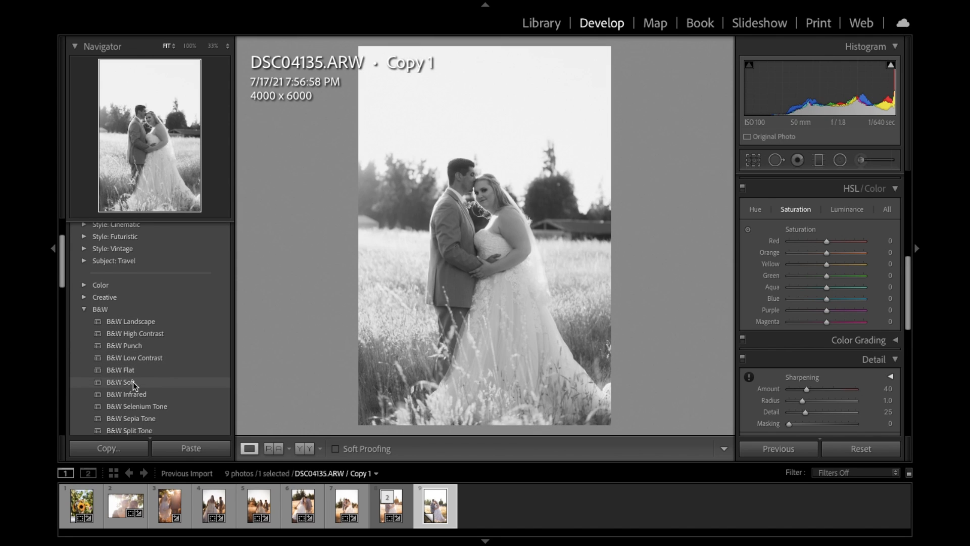
scroll(132, 381, "down", 10)
scroll(133, 381, "up", 5)
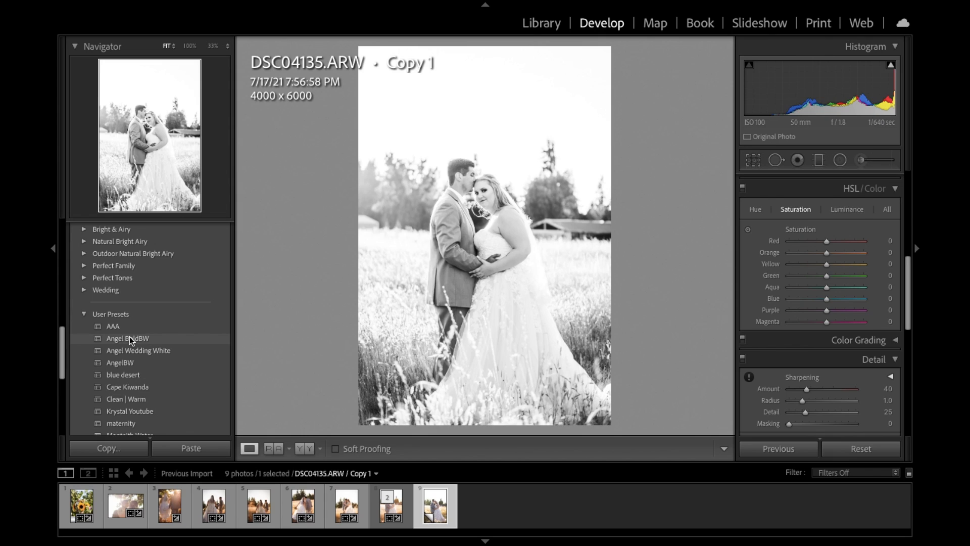
scroll(130, 336, "up", 10)
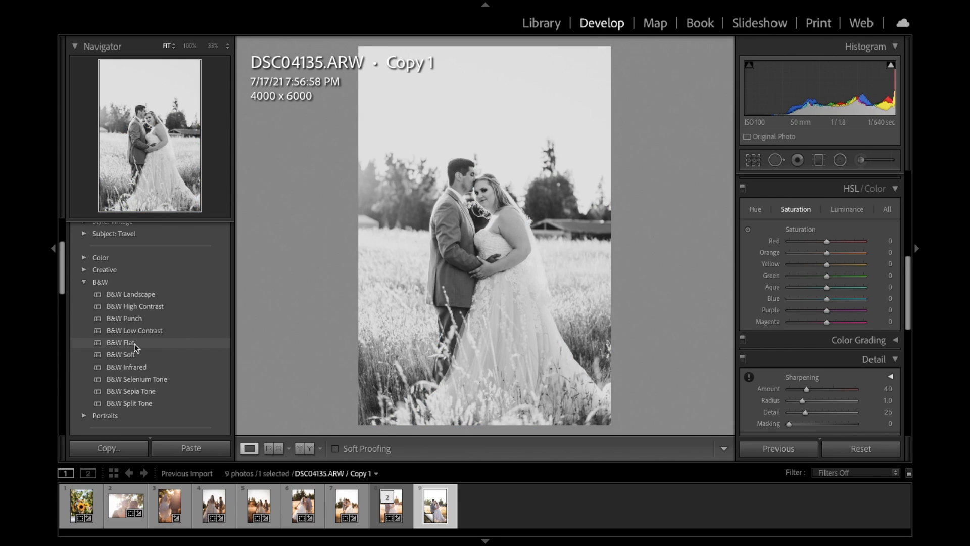
left_click(134, 343)
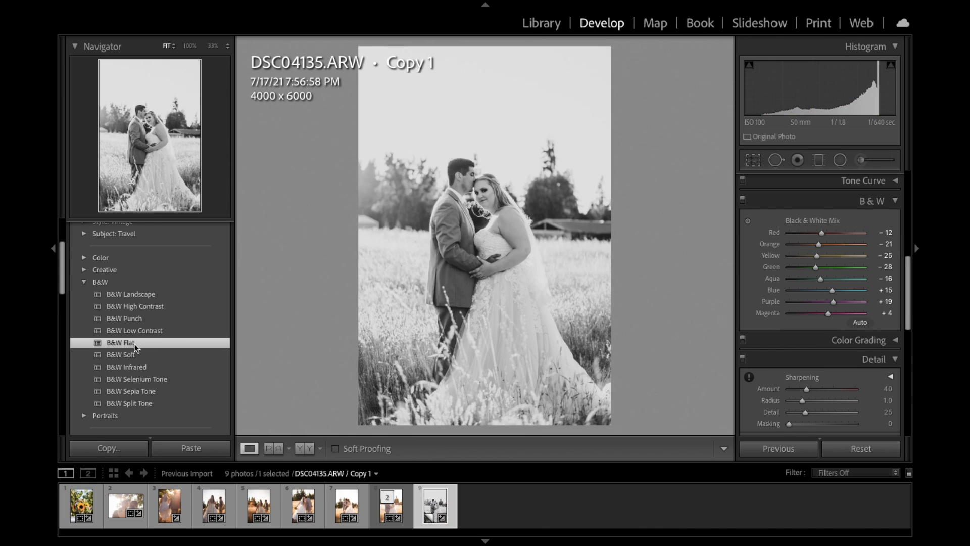
Compare the black-and-white copy with its before view, and review the color DSC04135.ARW and DSC04039.ARW.
key("backslash")
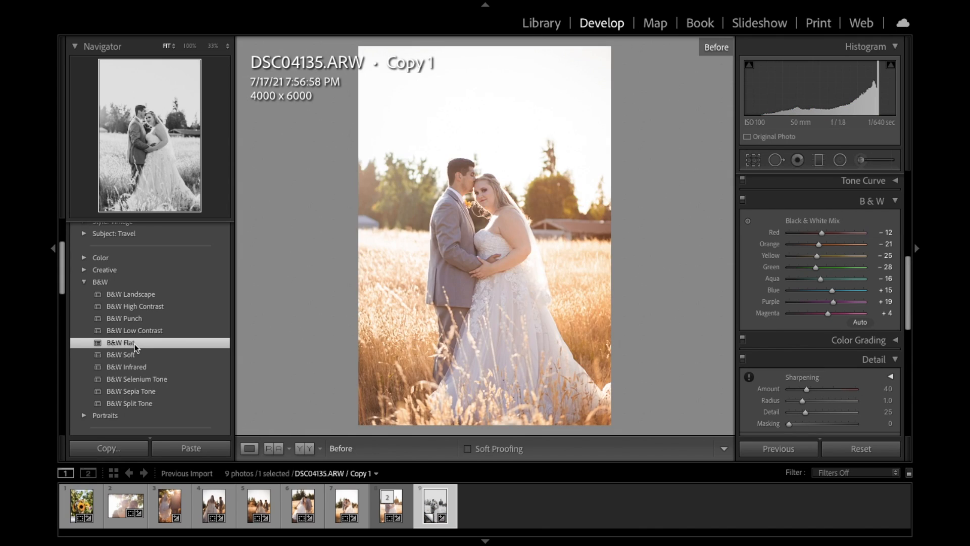
key("backslash")
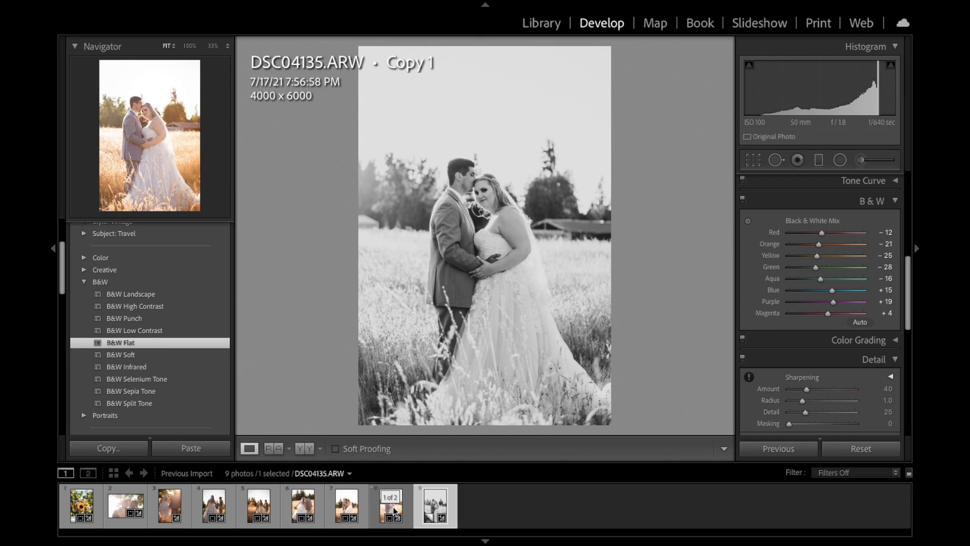
left_click(395, 511)
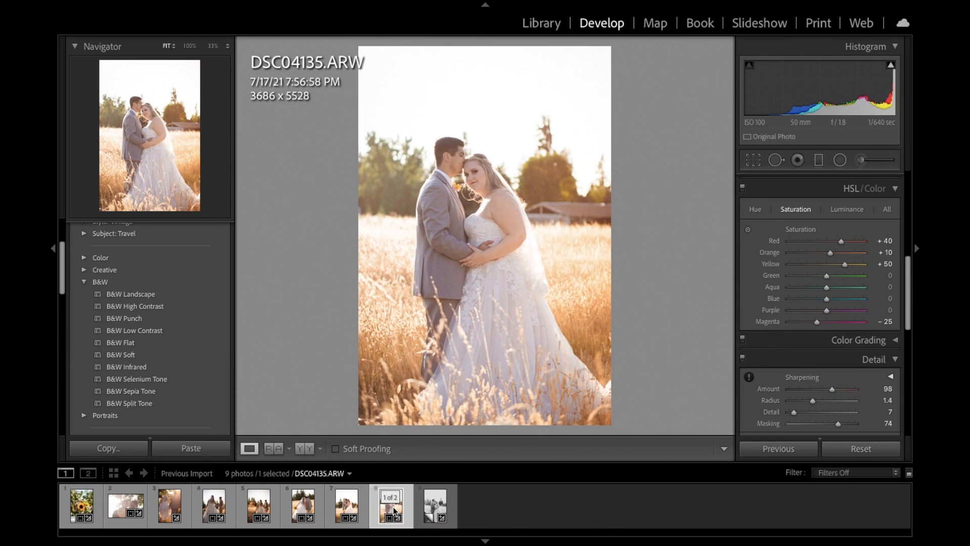
left_click(299, 507)
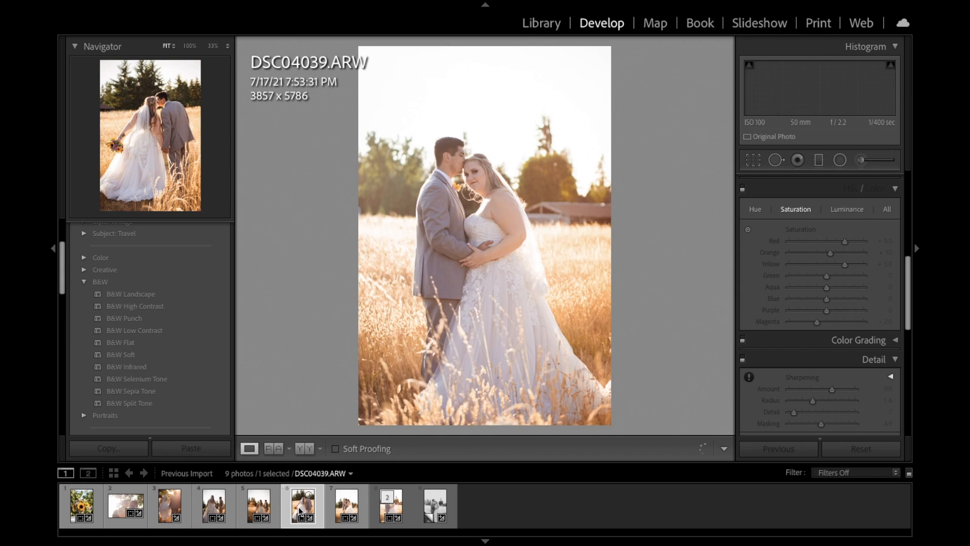